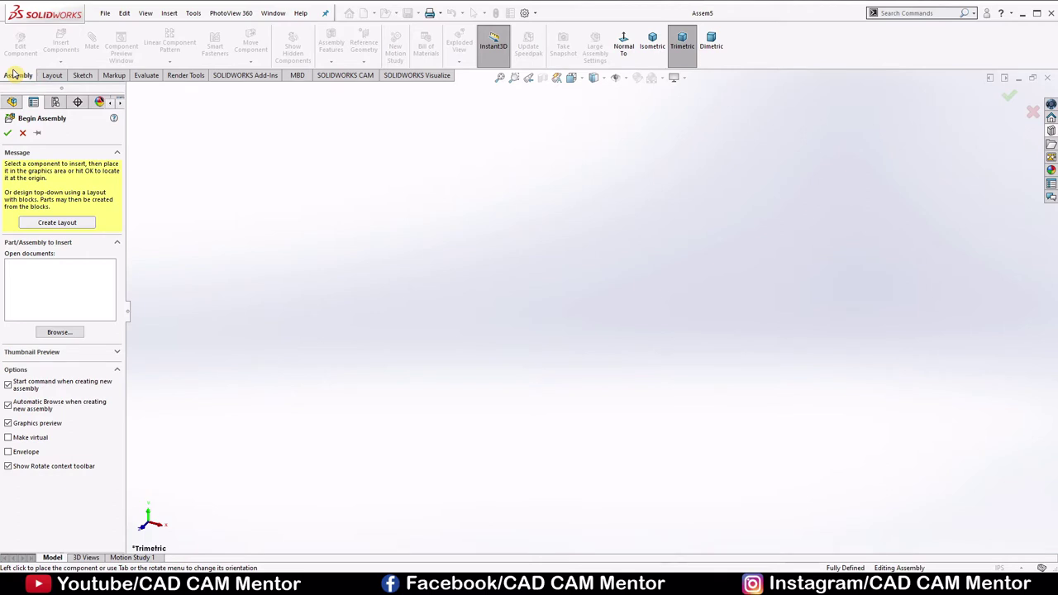
Step: Close the Begin Assembly setup without inserting a component and set the document units to MMGS (millimeter, gram, second)
{"action": "left_click", "coordinate": [8, 134]}
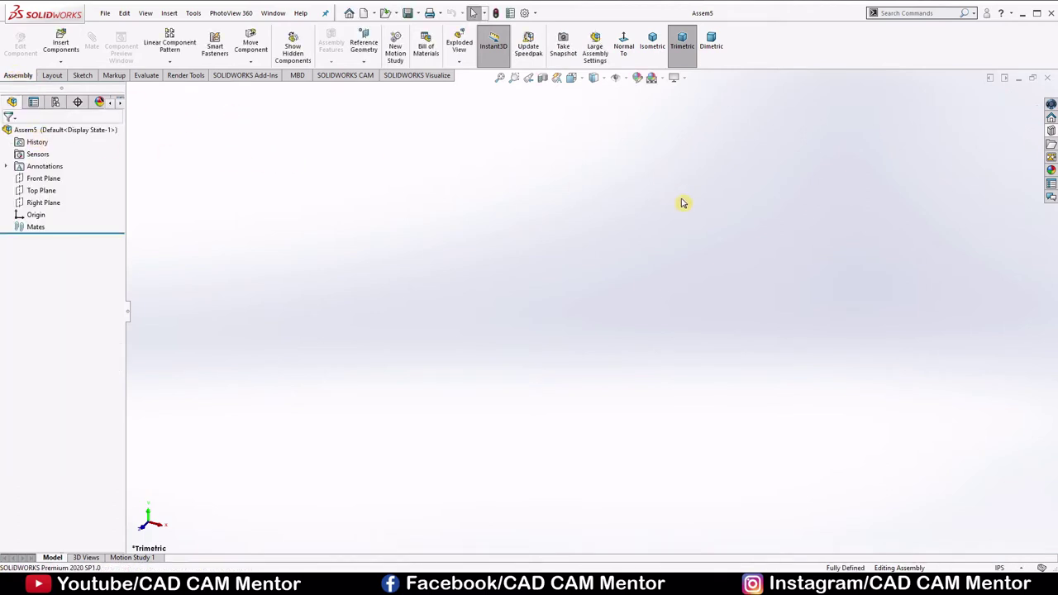
{"action": "left_click", "coordinate": [1025, 567]}
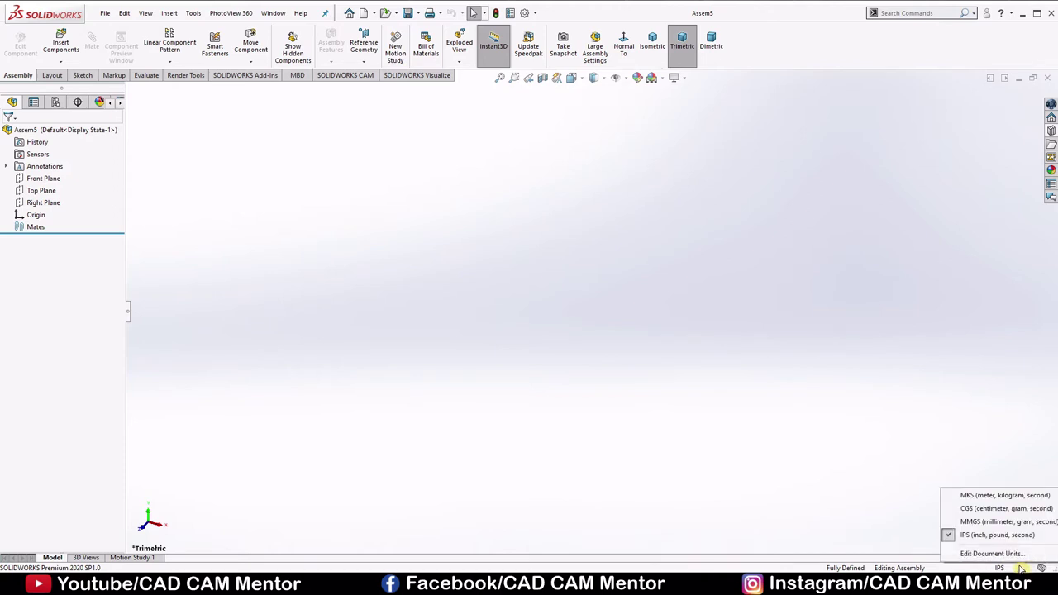
{"action": "left_click", "coordinate": [999, 522]}
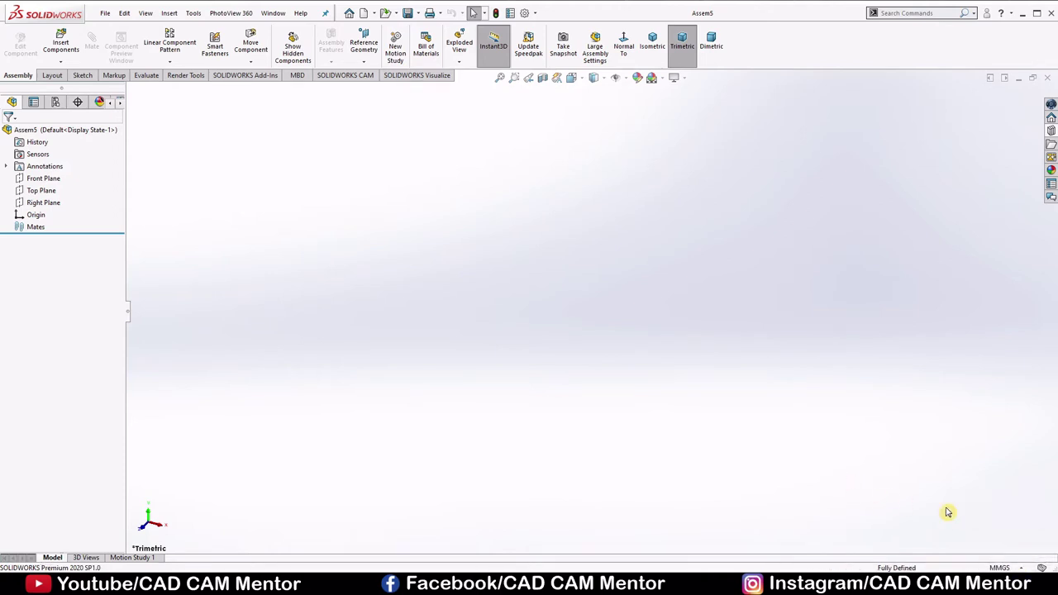
Step: Start a sketch on the Front Plane and draw a circle about 99 mm in diameter centred on the origin
{"action": "left_click", "coordinate": [48, 184]}
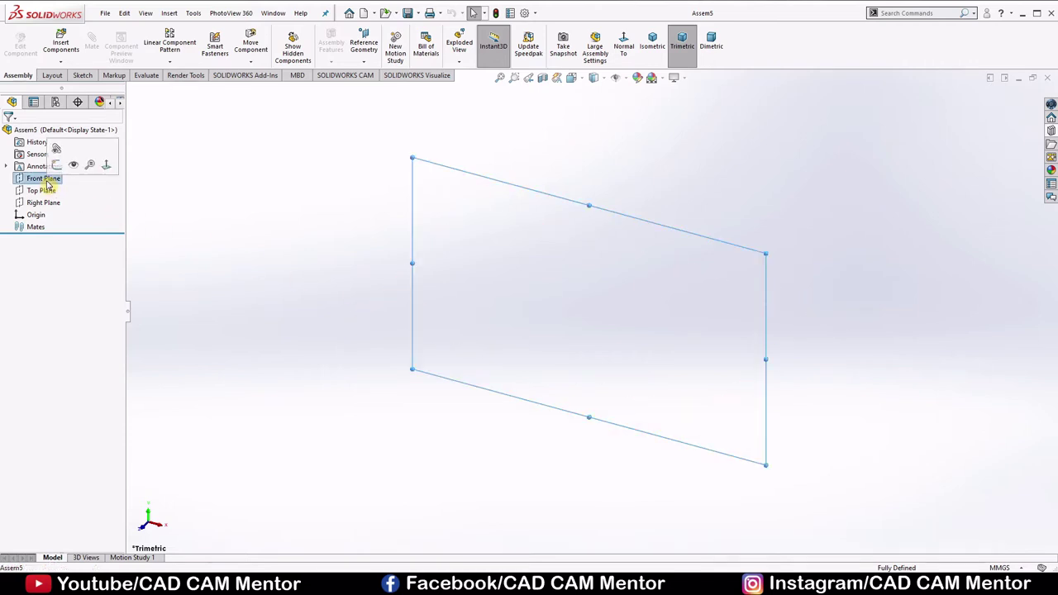
{"action": "left_click", "coordinate": [55, 166]}
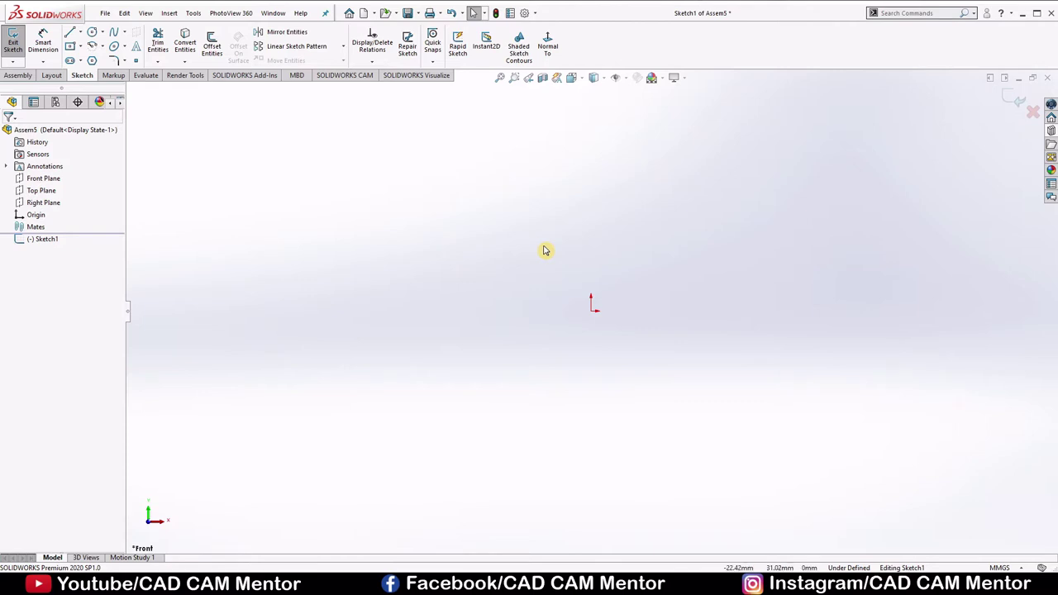
{"action": "right_click_drag", "start_coordinate": [544, 250], "coordinate": [597, 244]}
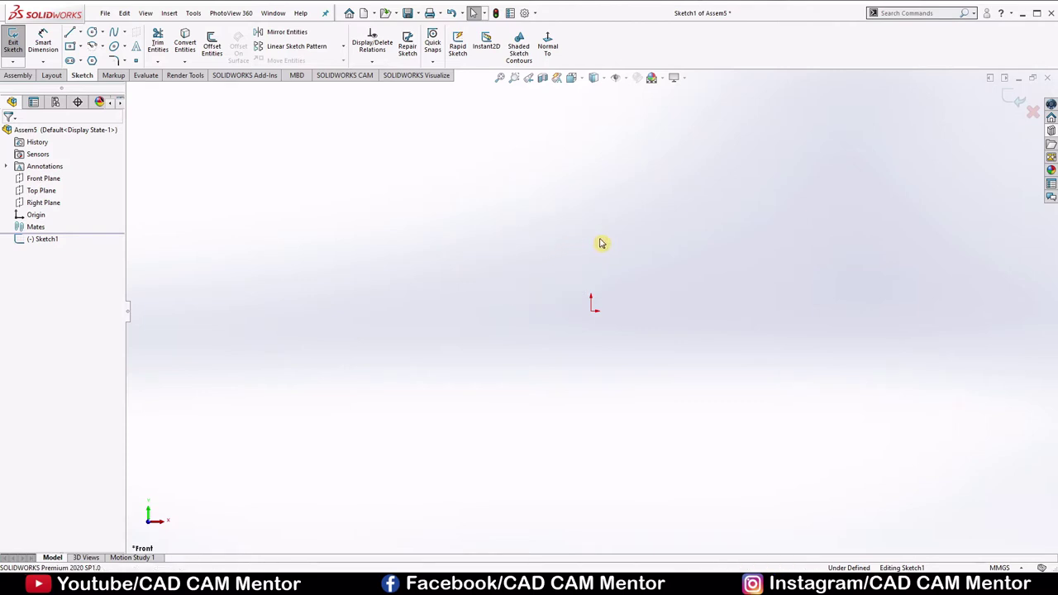
{"action": "left_click", "coordinate": [591, 311]}
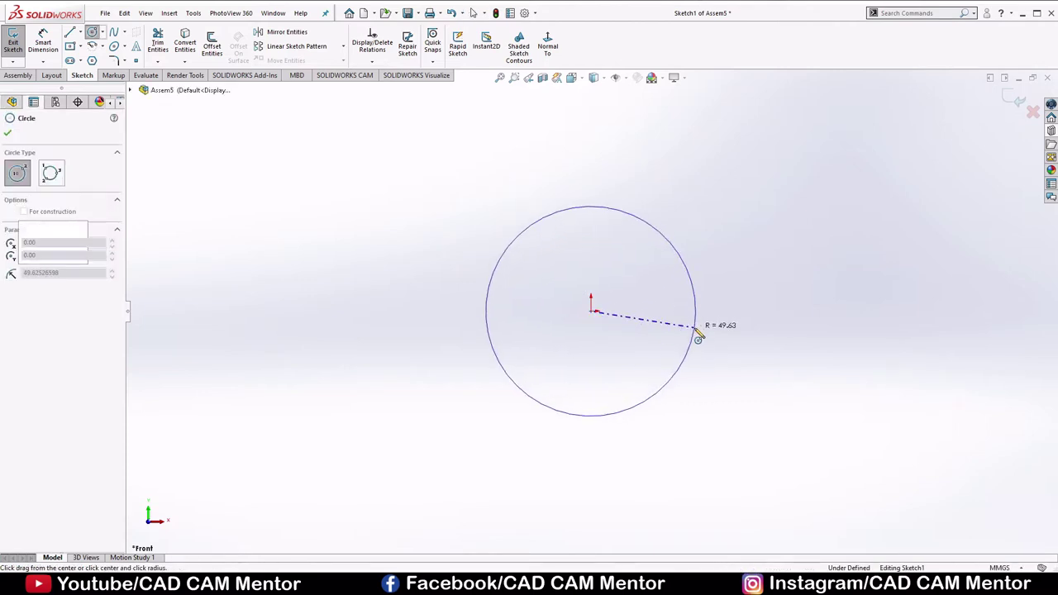
{"action": "left_click", "coordinate": [697, 335]}
{"action": "left_click", "coordinate": [8, 133]}
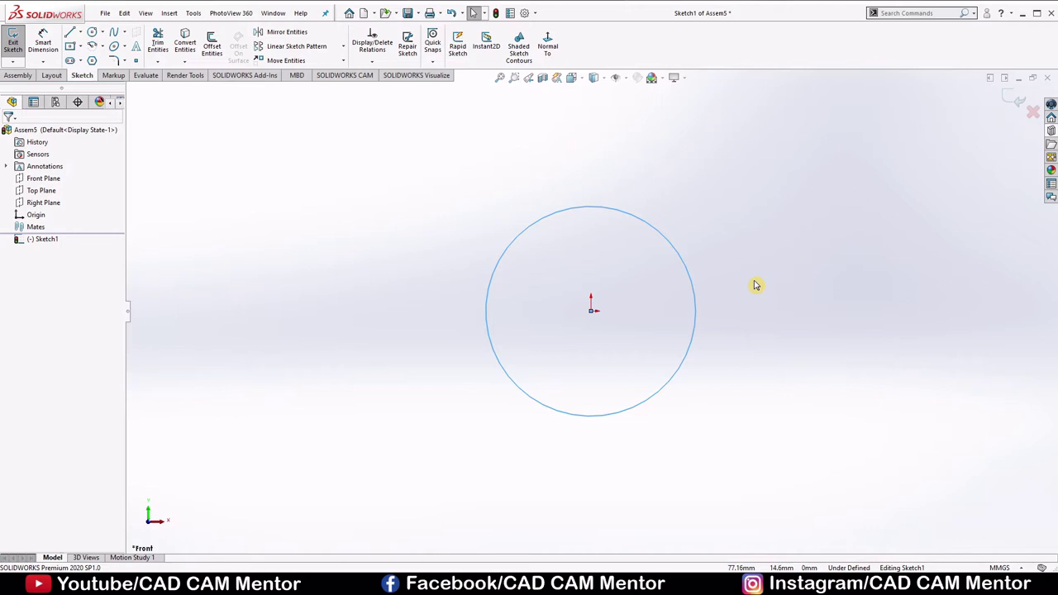
Step: Sketch a horizontal line about 219 mm long below the circle
{"action": "right_click_drag", "start_coordinate": [755, 285], "coordinate": [702, 286]}
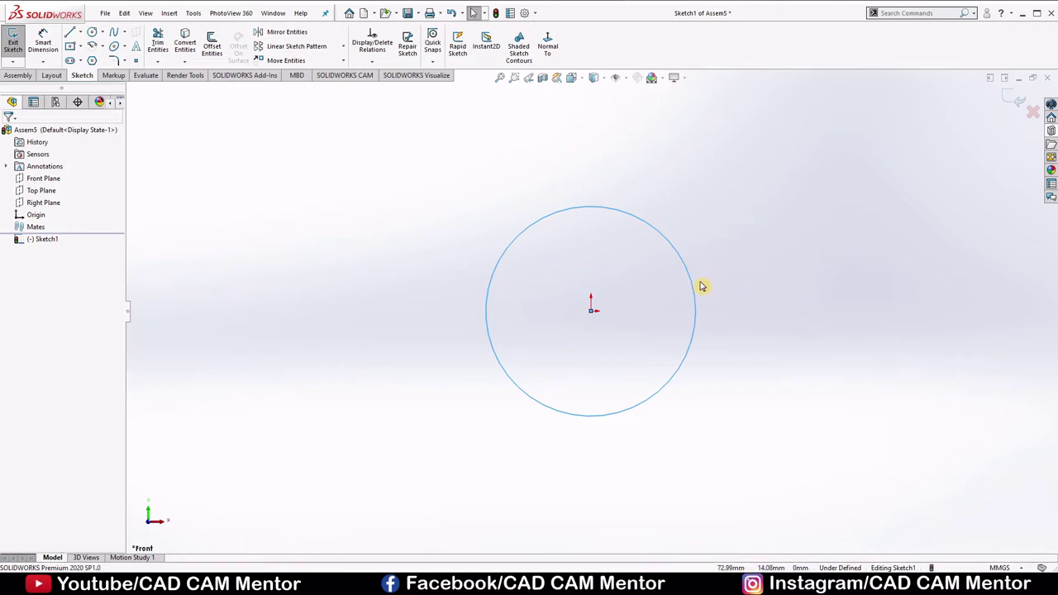
{"action": "left_click", "coordinate": [384, 494]}
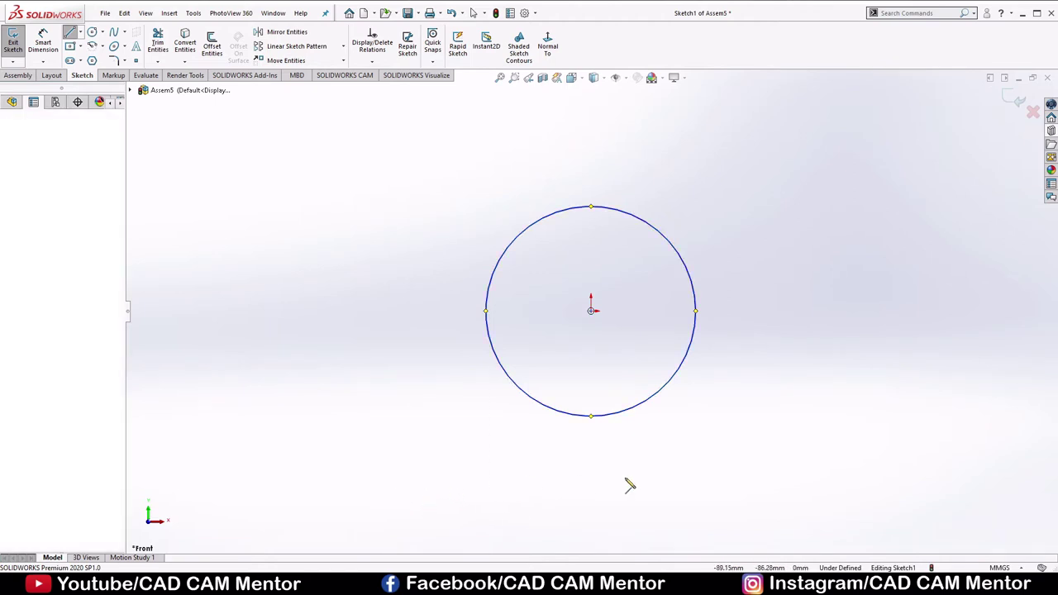
{"action": "left_click", "coordinate": [842, 494]}
{"action": "right_click", "coordinate": [866, 389]}
{"action": "left_click", "coordinate": [887, 397]}
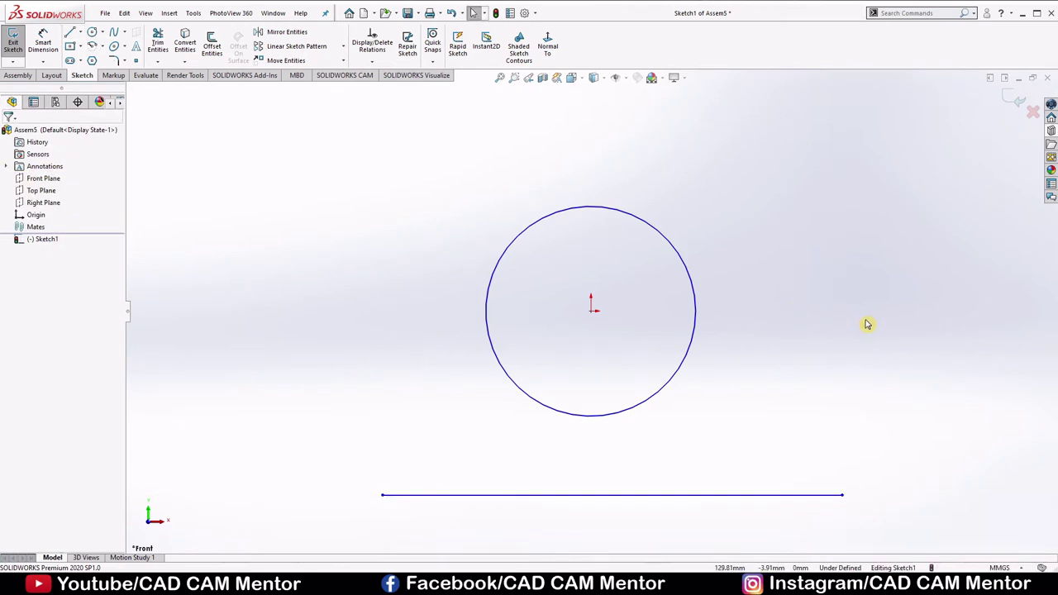
Step: Dimension the circle's diameter as 100 mm
{"action": "right_click_drag", "start_coordinate": [866, 308], "coordinate": [857, 222]}
{"action": "left_click", "coordinate": [695, 333]}
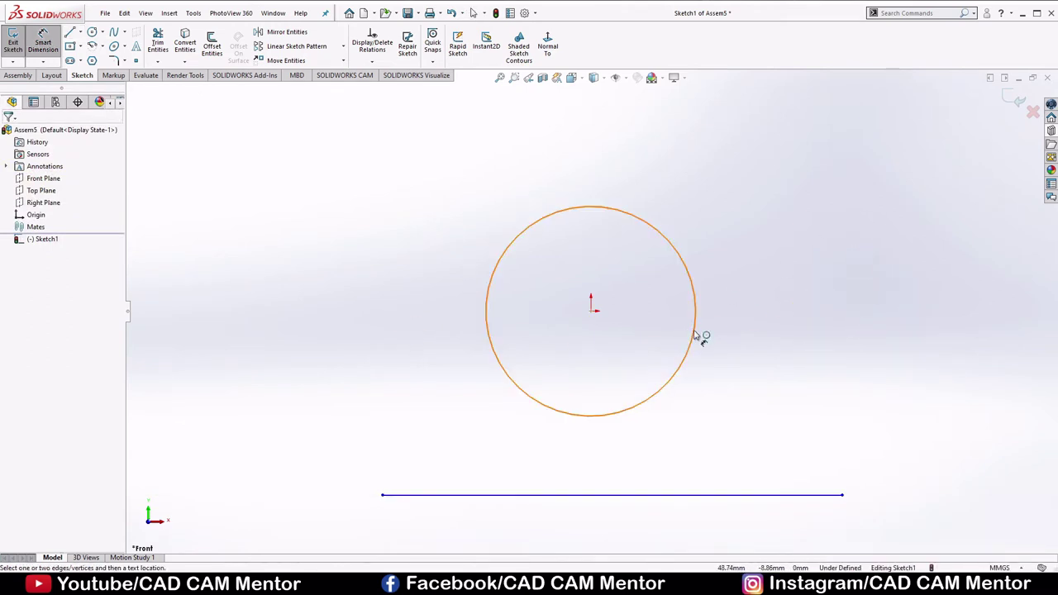
{"action": "left_click", "coordinate": [826, 304]}
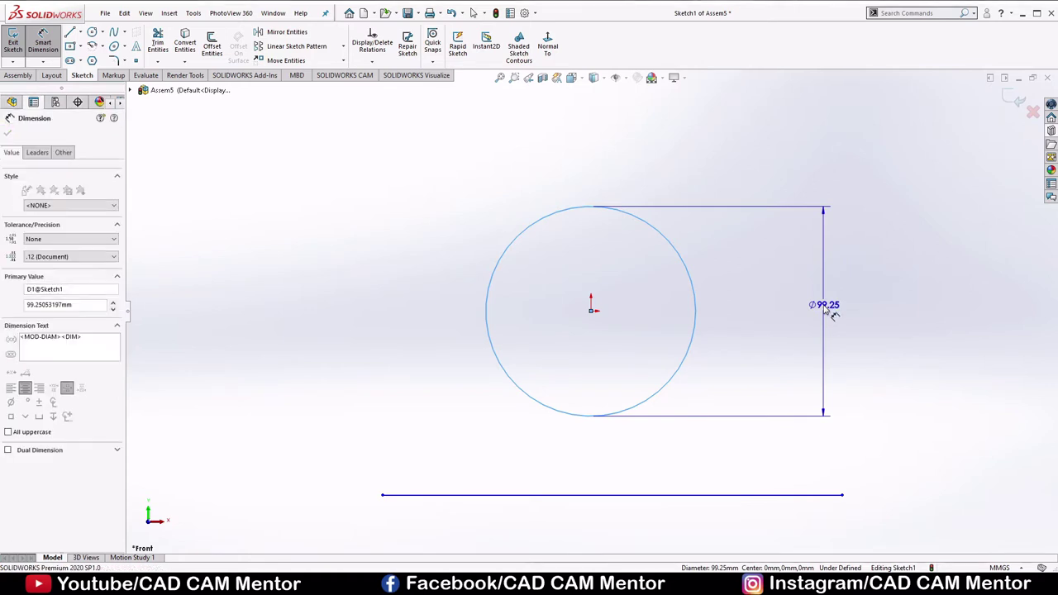
{"action": "type", "text": "100"}
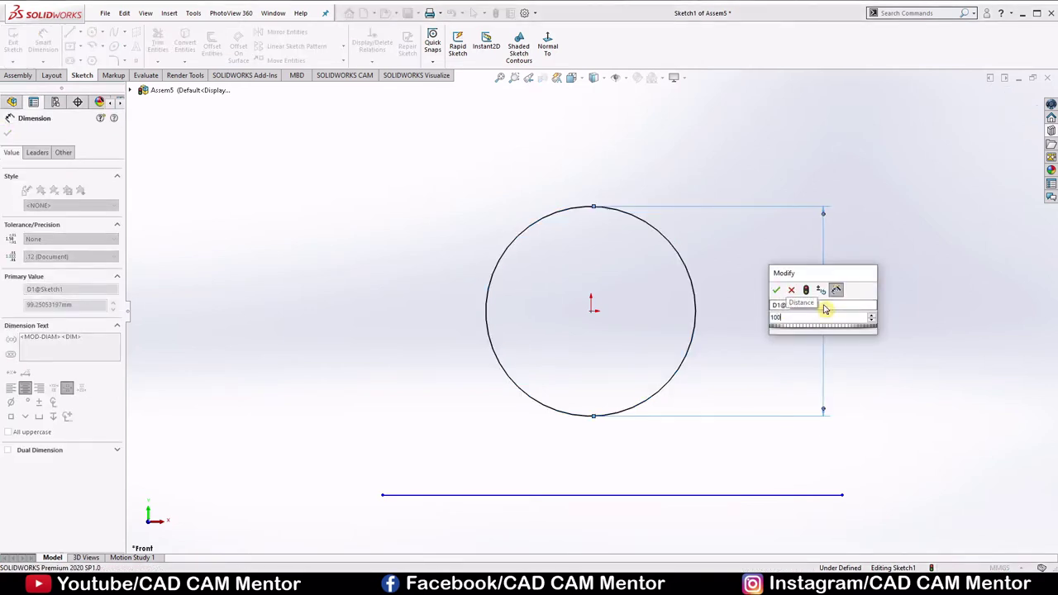
{"action": "key", "text": "Return"}
{"action": "left_click", "coordinate": [893, 330]}
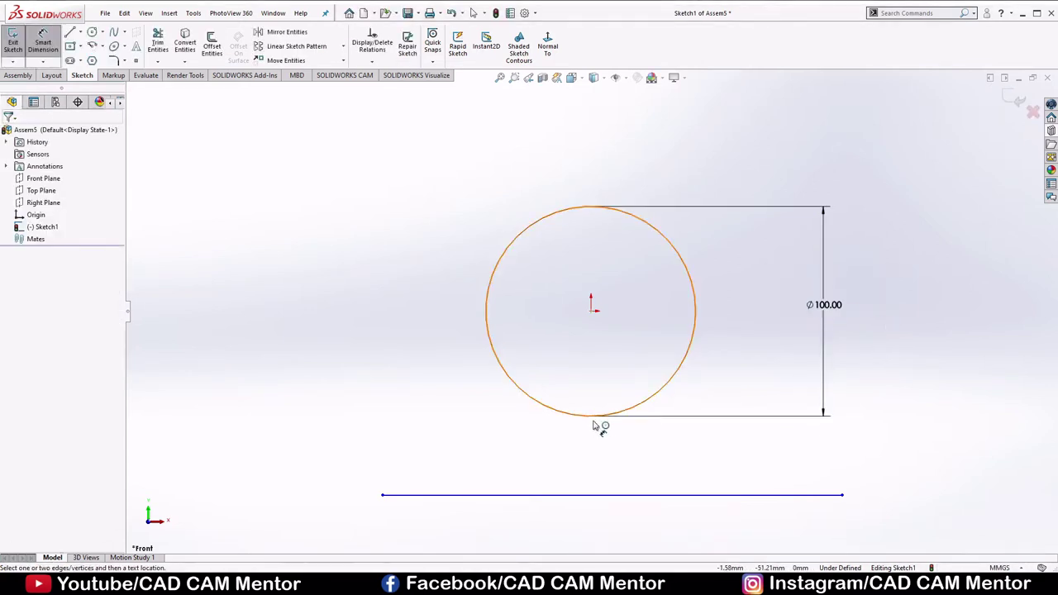
Step: Dimension the length of the horizontal line as 300 mm
{"action": "scroll", "coordinate": [600, 425], "scroll_direction": "up", "scroll_amount": 2}
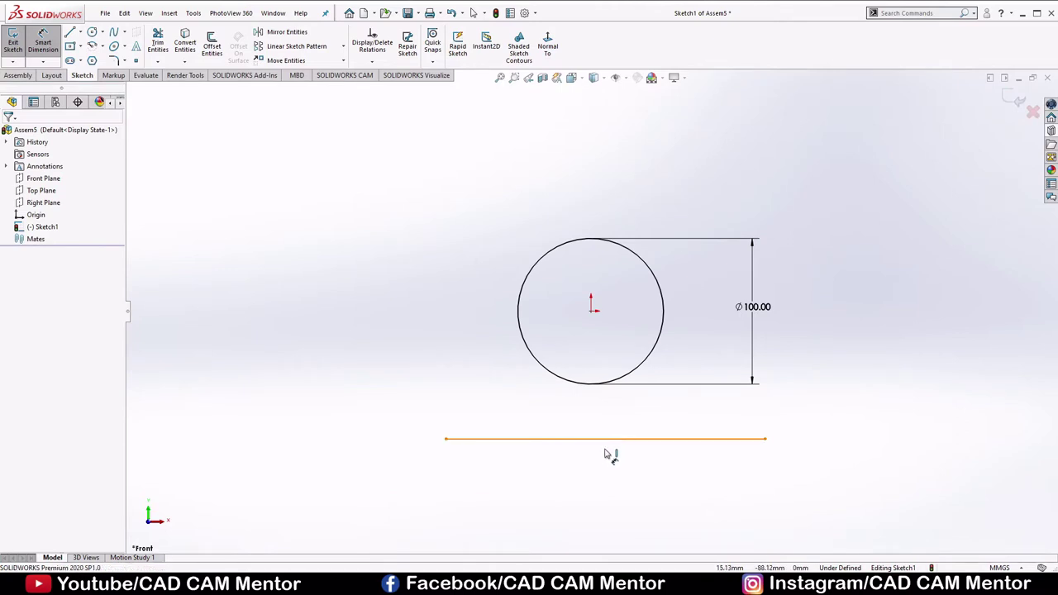
{"action": "left_click", "coordinate": [610, 441]}
{"action": "left_click", "coordinate": [612, 494]}
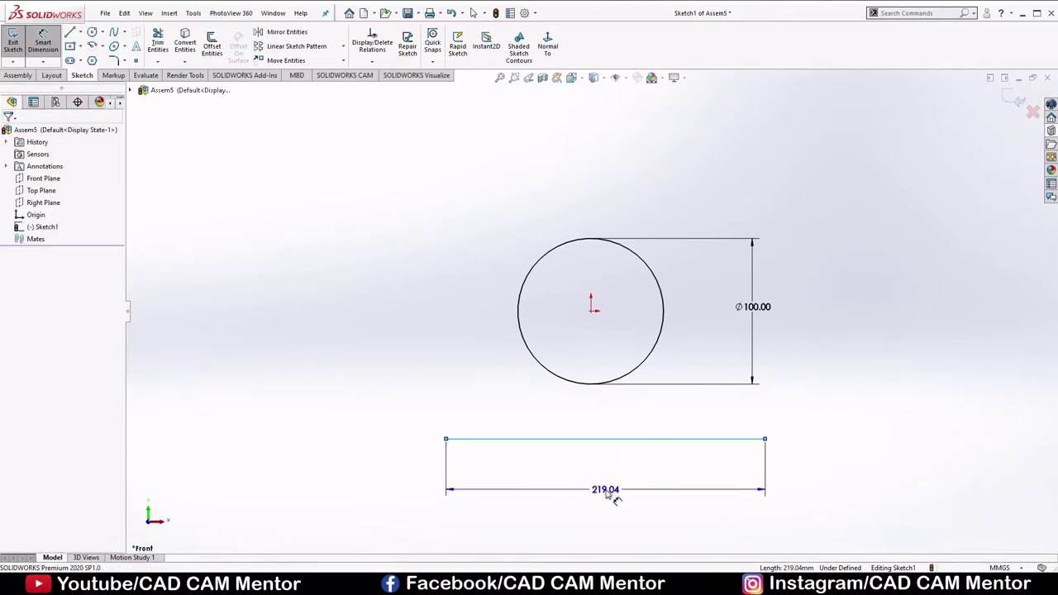
{"action": "type", "text": "300"}
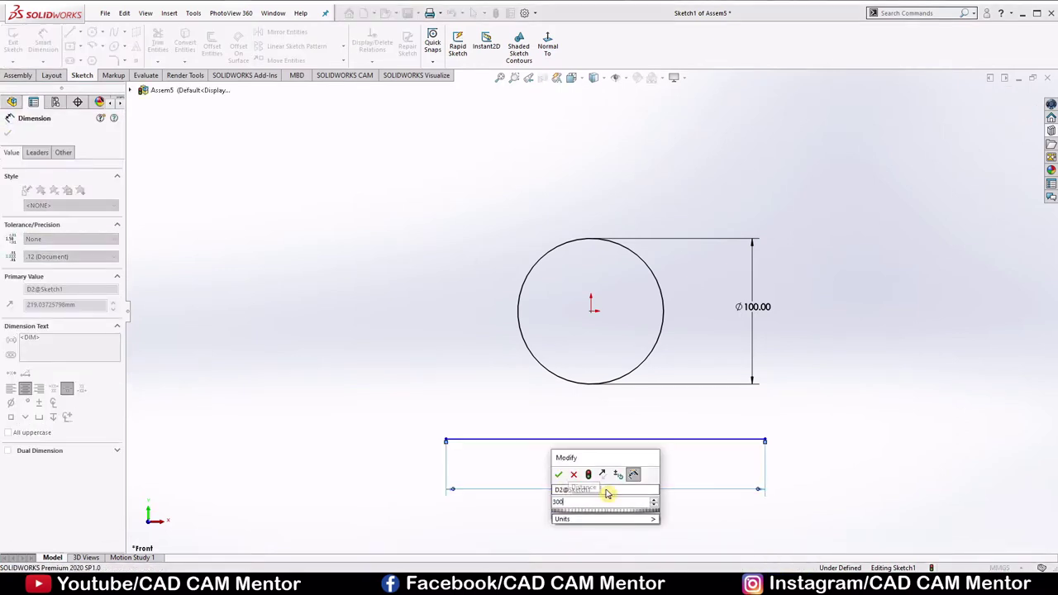
{"action": "key", "text": "Return"}
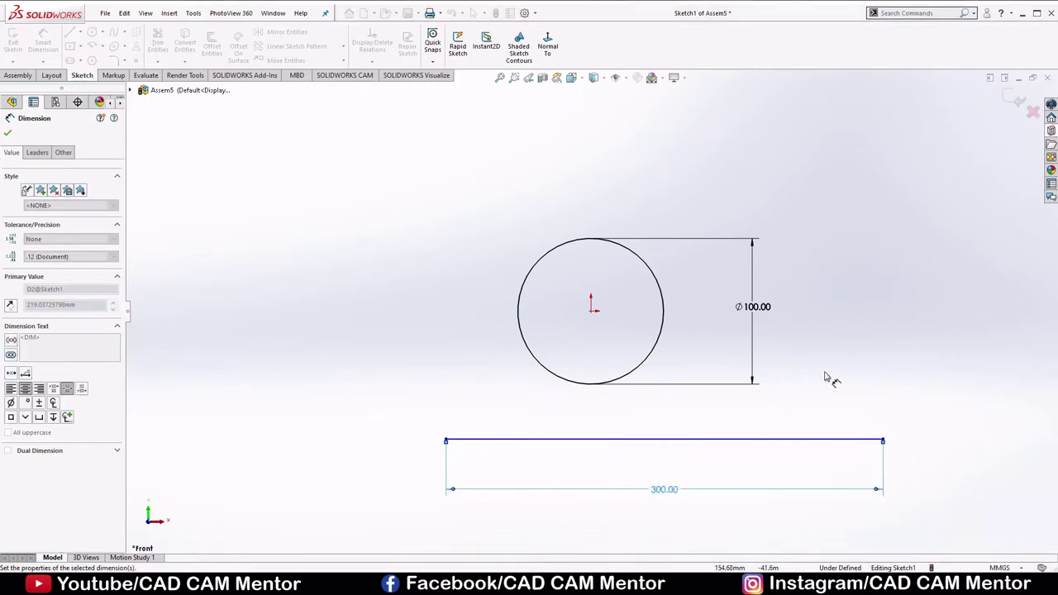
{"action": "left_click", "coordinate": [826, 378]}
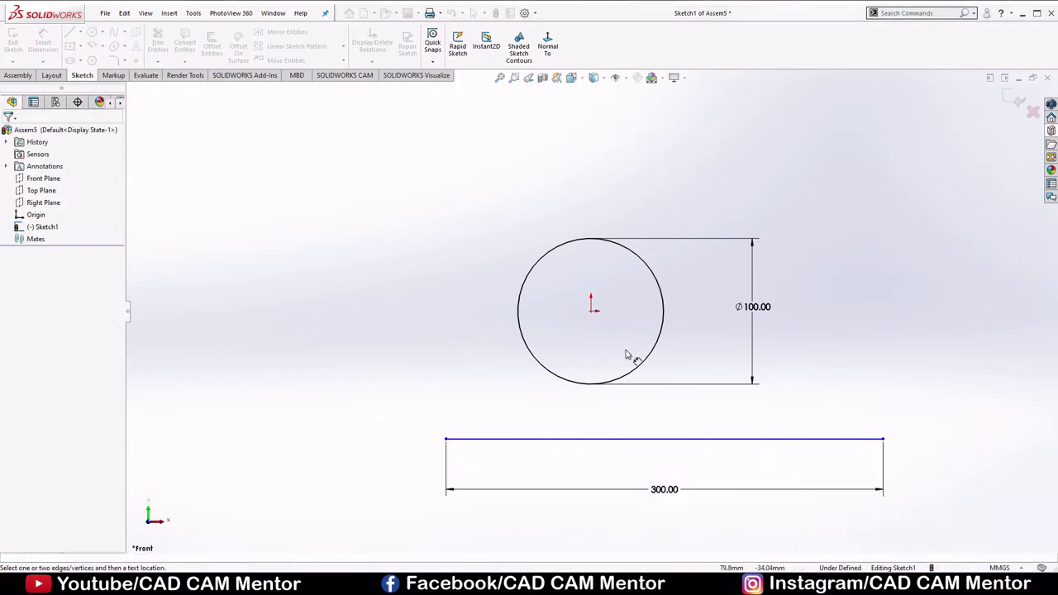
Step: Dimension the vertical distance from the circle's centre to the horizontal line as 100 mm and leave the dimension command
{"action": "left_click", "coordinate": [591, 311]}
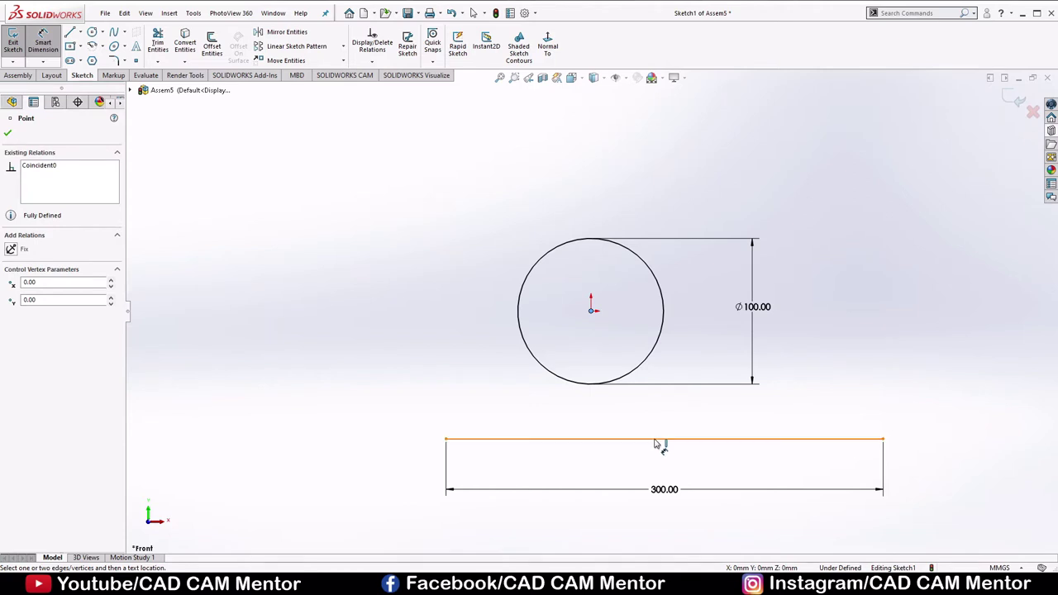
{"action": "left_click", "coordinate": [865, 439]}
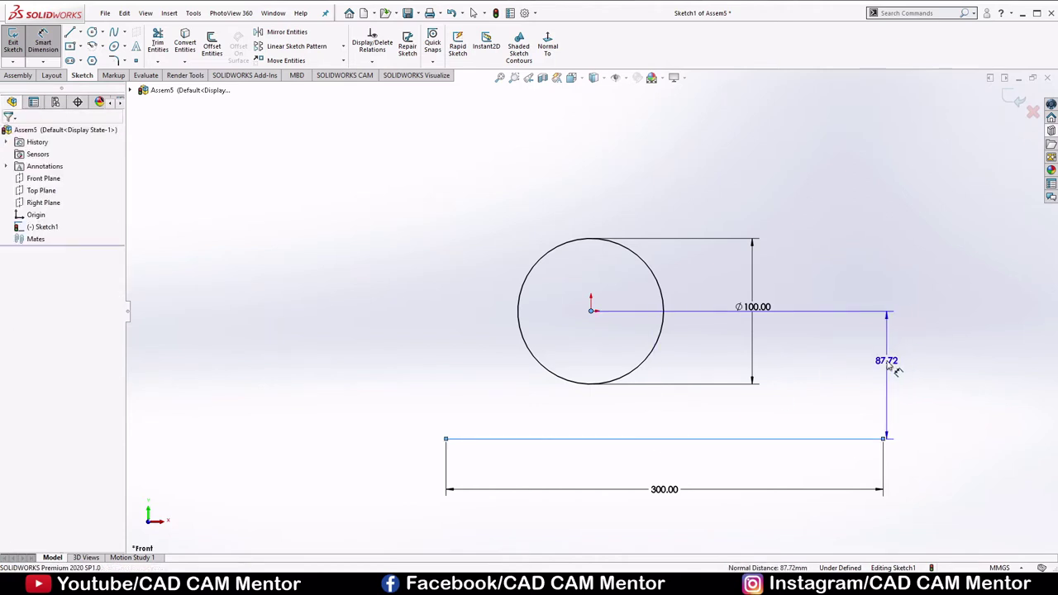
{"action": "left_click", "coordinate": [889, 362]}
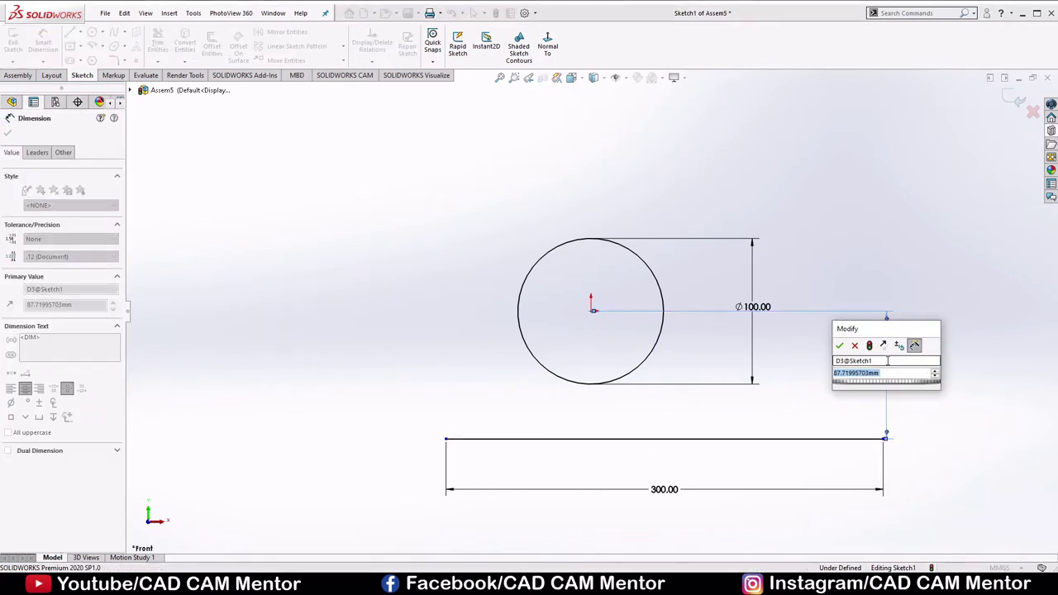
{"action": "key", "text": "Return"}
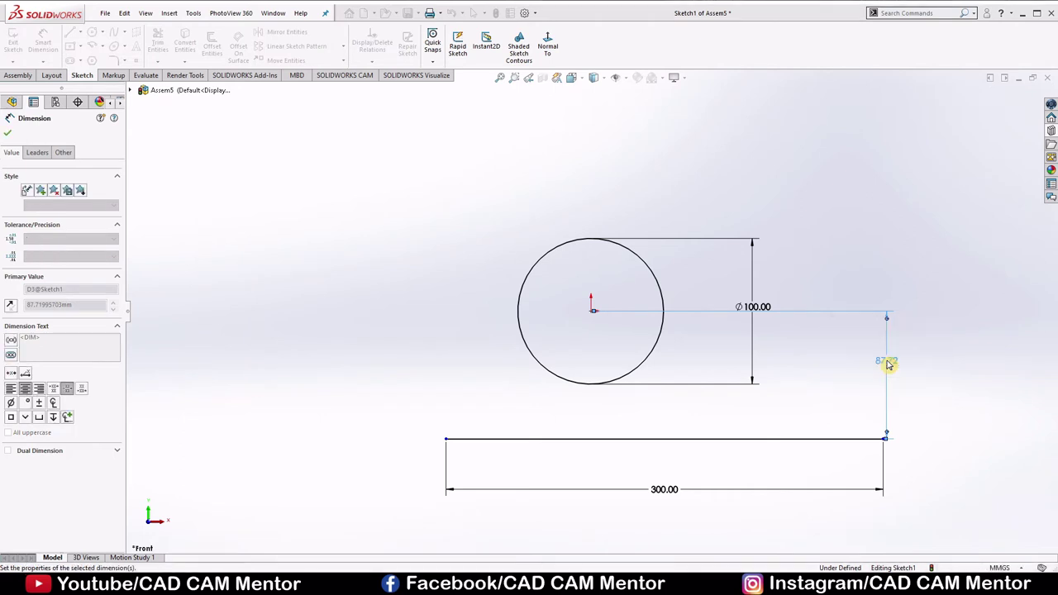
{"action": "key", "text": "Escape"}
{"action": "right_click", "coordinate": [836, 96]}
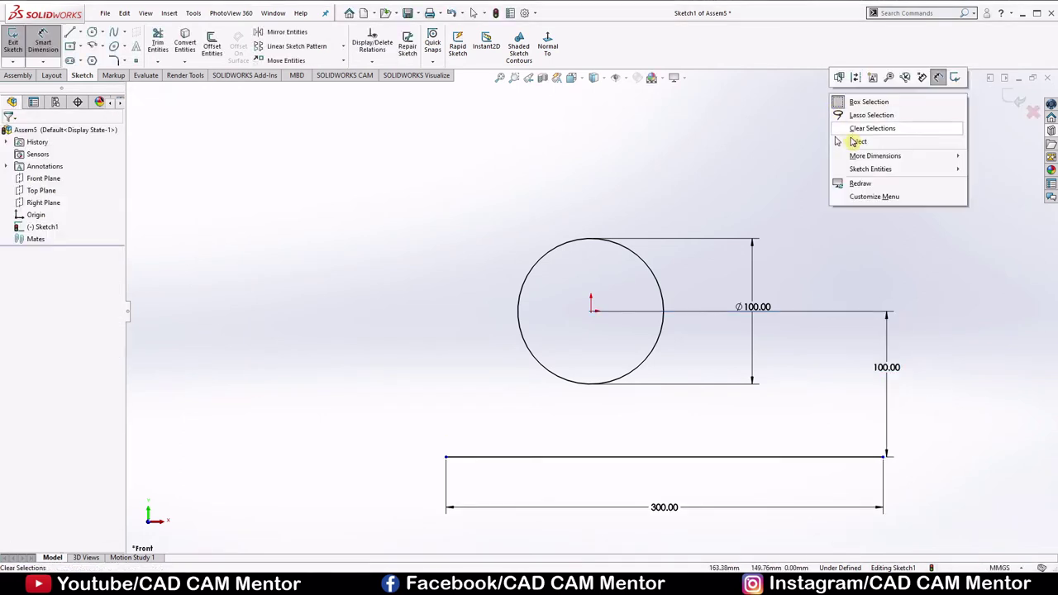
{"action": "left_click", "coordinate": [860, 143]}
Step: Draw a vertical construction line about 84 mm long from the origin down toward the horizontal line
{"action": "right_click_drag", "start_coordinate": [409, 193], "coordinate": [329, 200]}
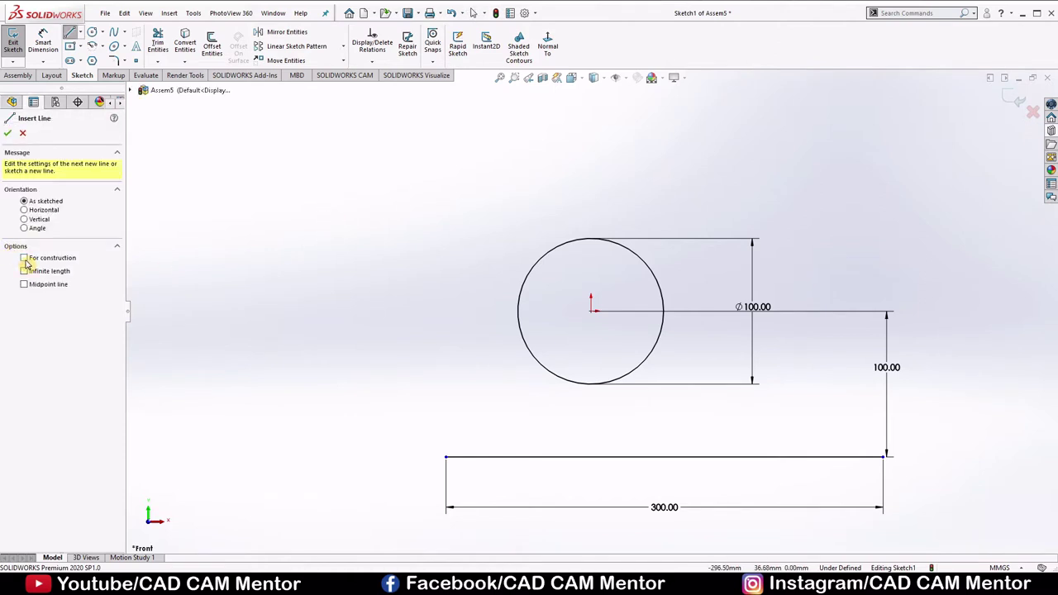
{"action": "left_click", "coordinate": [25, 258]}
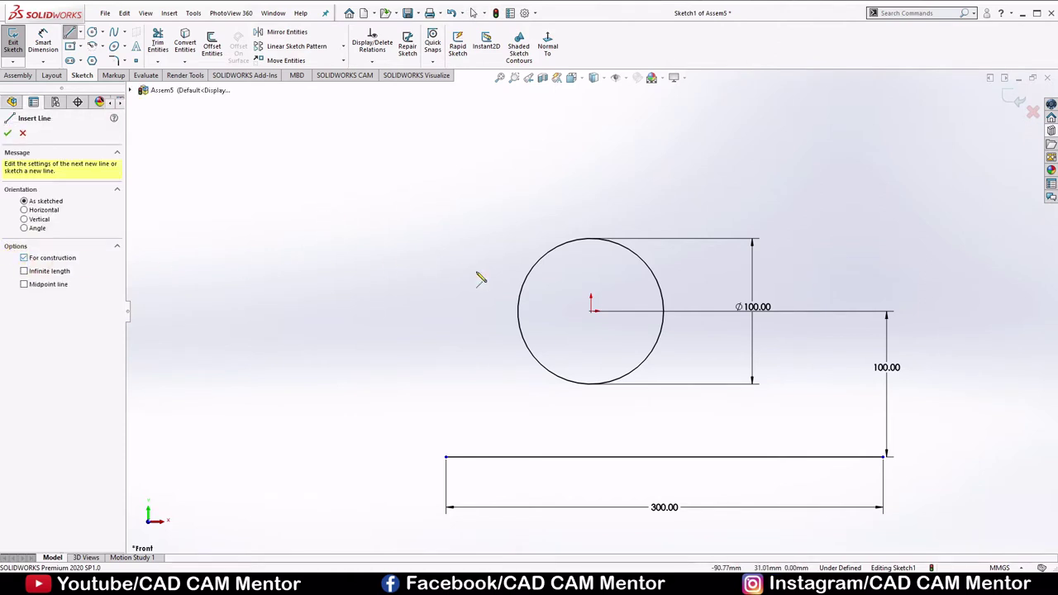
{"action": "left_click", "coordinate": [591, 312]}
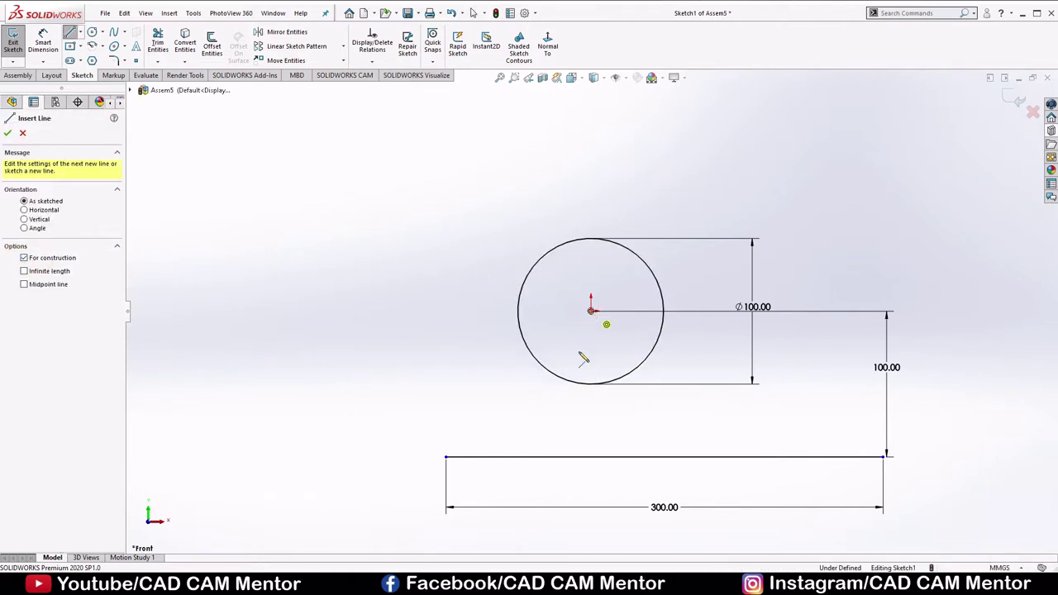
{"action": "left_click", "coordinate": [595, 432]}
{"action": "right_click", "coordinate": [356, 267]}
{"action": "left_click", "coordinate": [378, 275]}
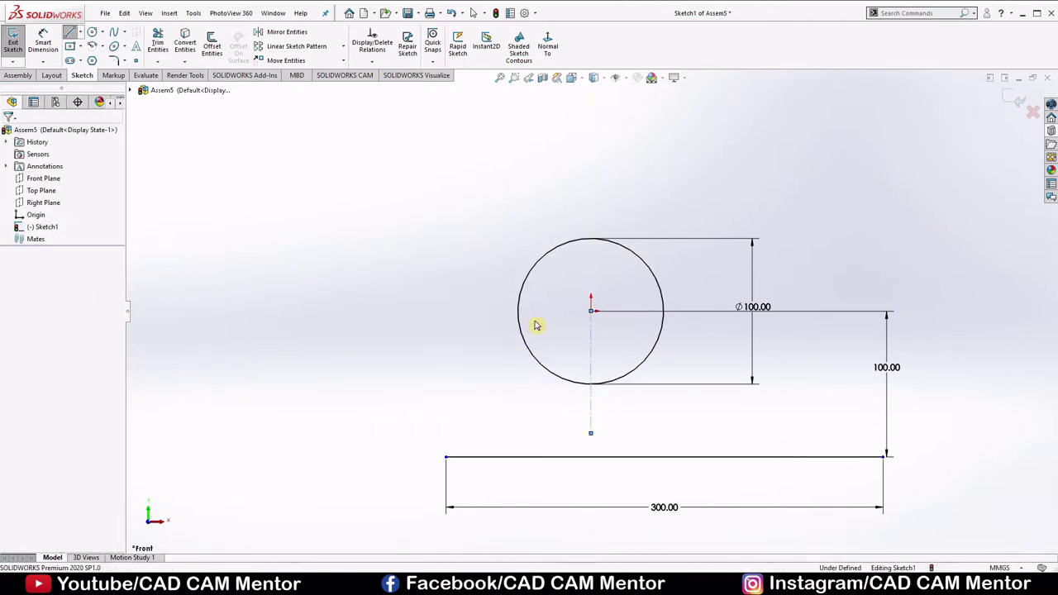
{"action": "left_click", "coordinate": [80, 32]}
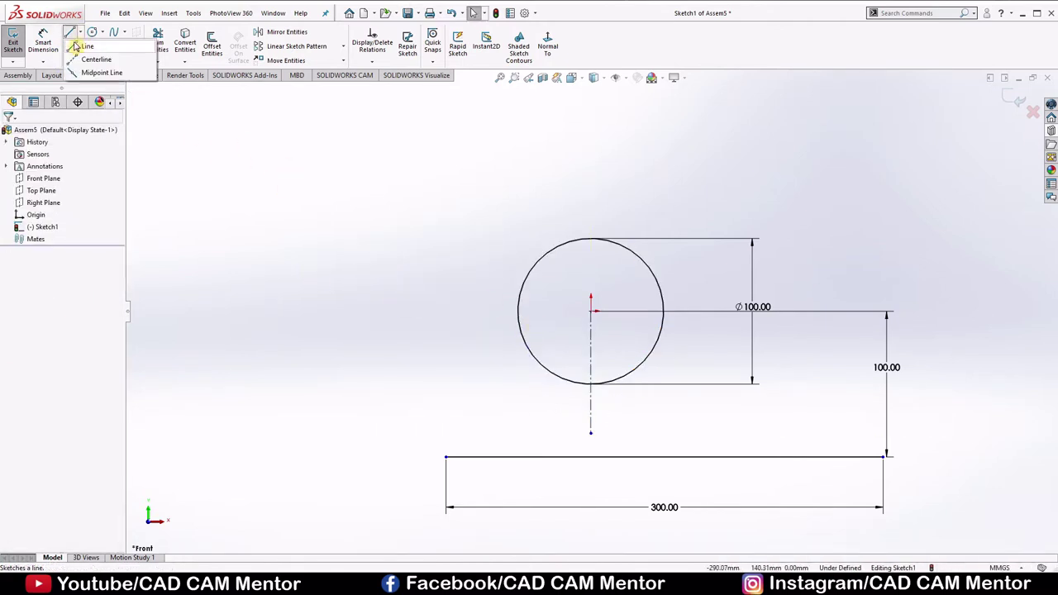
{"action": "left_click", "coordinate": [264, 165]}
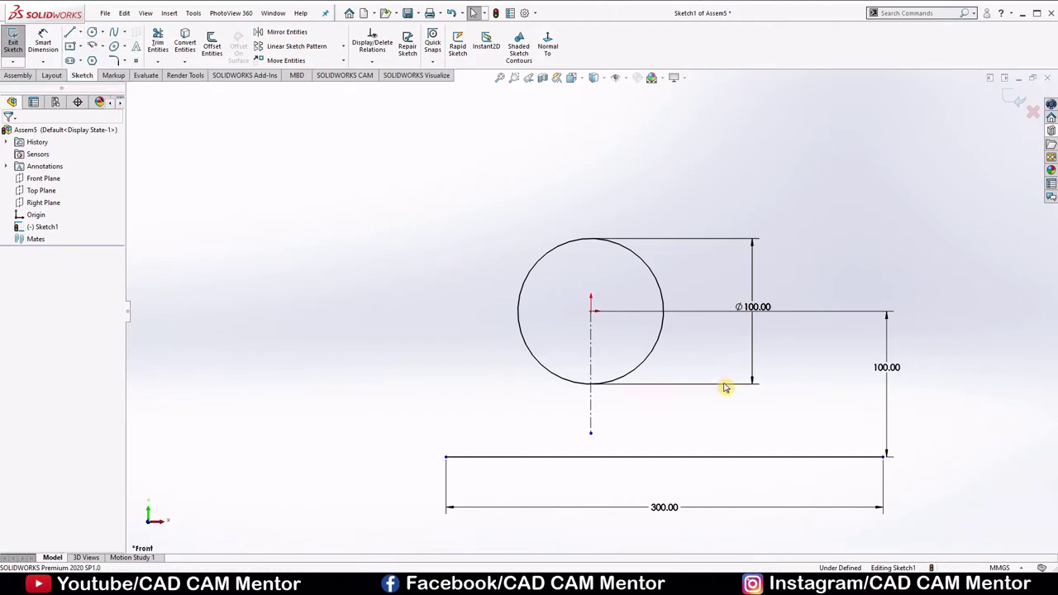
Step: Make the two endpoints of the horizontal line symmetric about the vertical construction line
{"action": "left_click", "coordinate": [884, 458]}
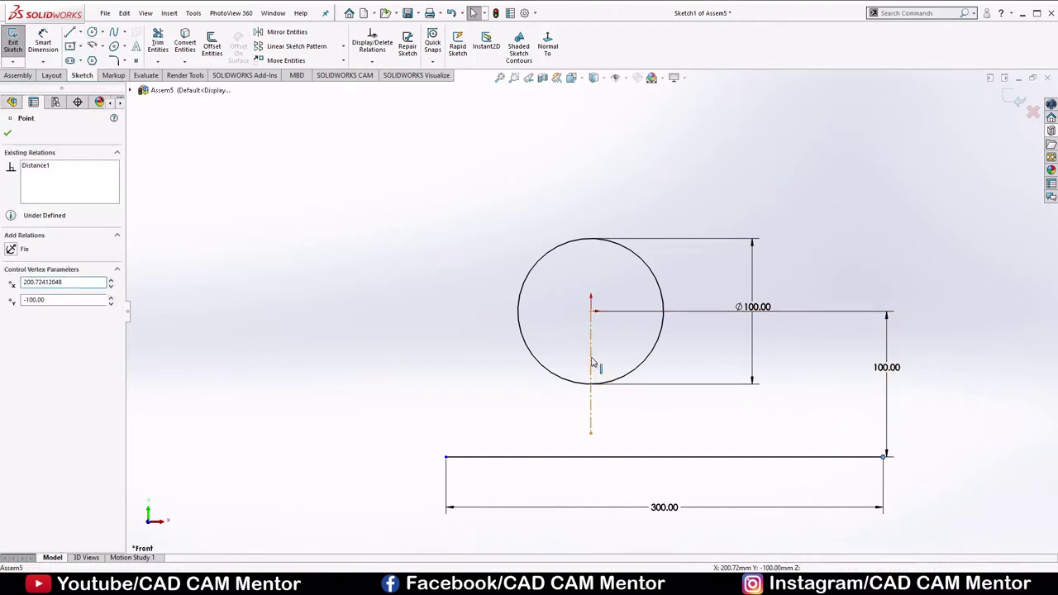
{"action": "left_click", "coordinate": [447, 461]}
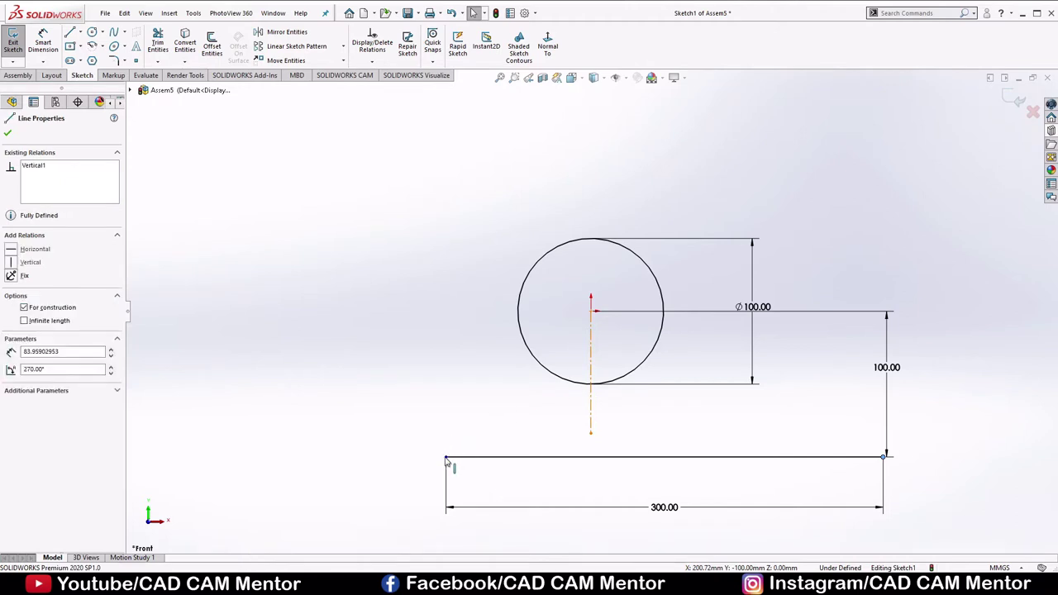
{"action": "left_click", "coordinate": [446, 458], "text": "ctrl"}
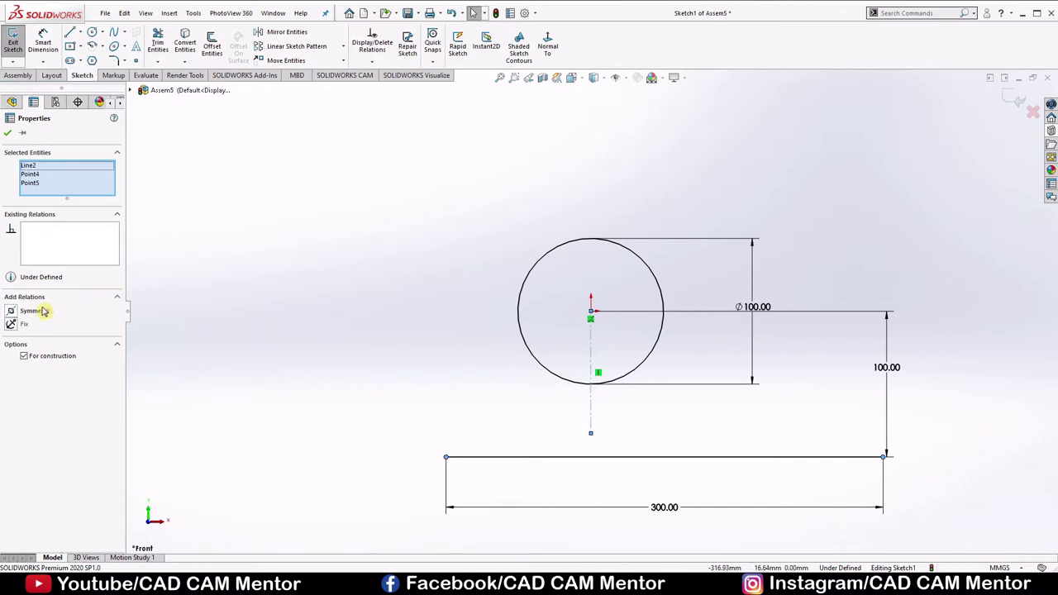
{"action": "left_click", "coordinate": [35, 311]}
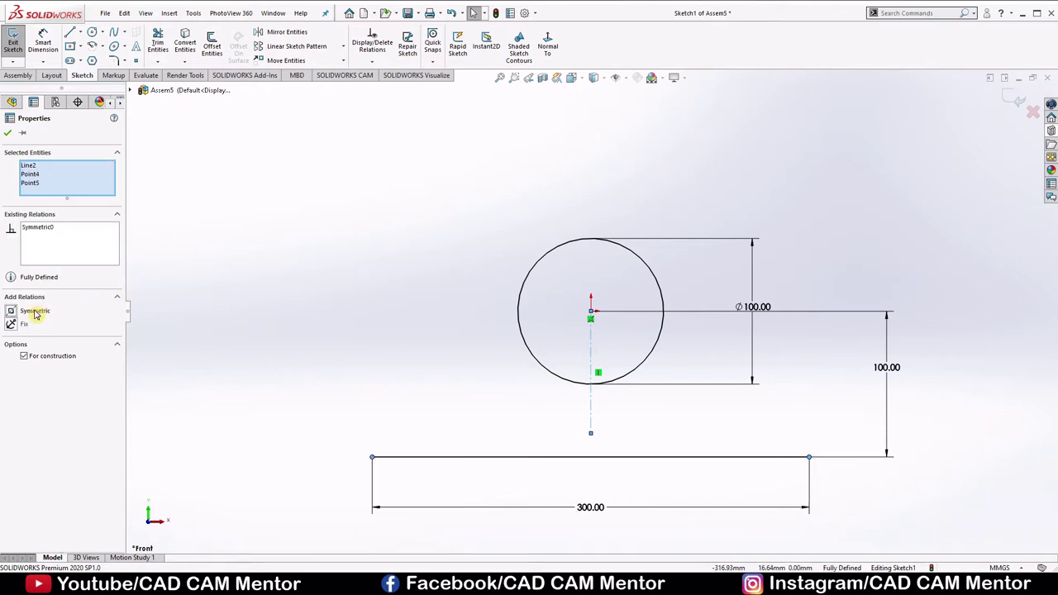
Step: Accept the symmetric relation and exit the layout sketch
{"action": "left_click", "coordinate": [8, 132]}
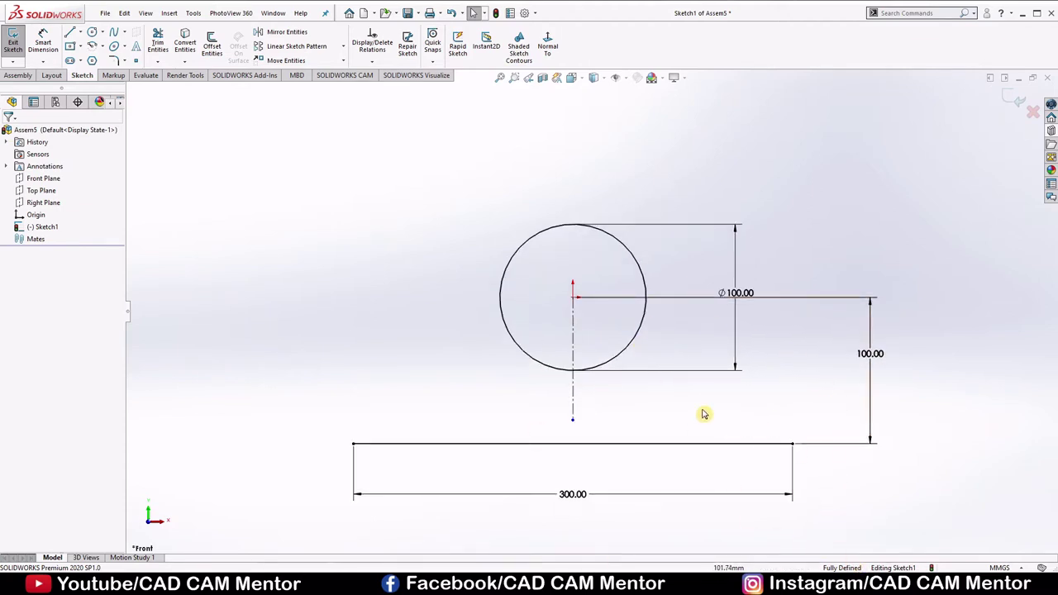
{"action": "scroll", "coordinate": [702, 414], "scroll_direction": "down", "scroll_amount": 2}
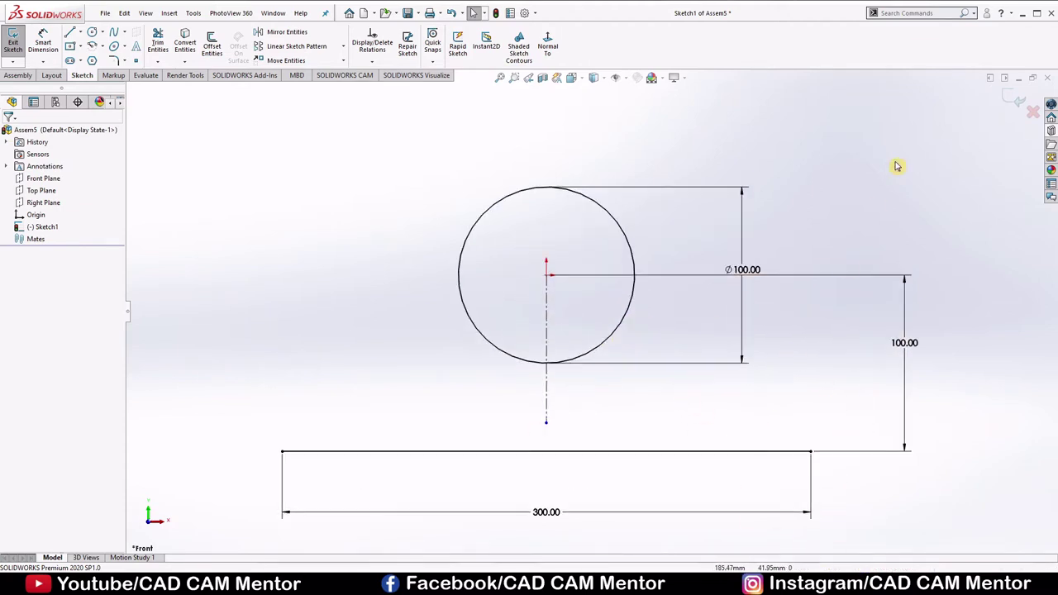
{"action": "left_click", "coordinate": [1007, 96]}
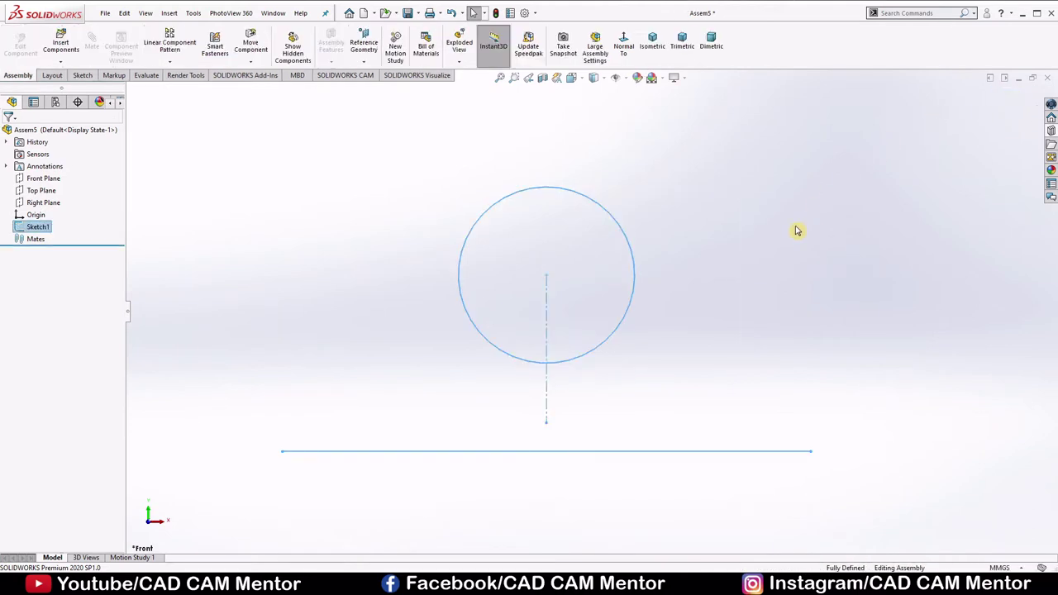
Step: Display the Toolbox standards in the Design Library
{"action": "left_click", "coordinate": [1051, 131]}
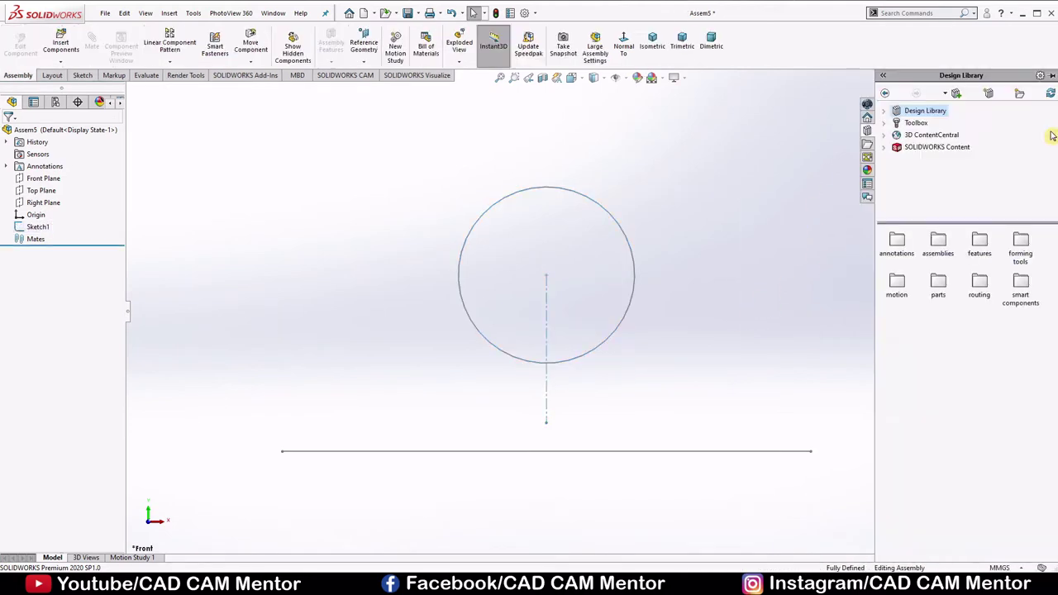
{"action": "left_click", "coordinate": [918, 122]}
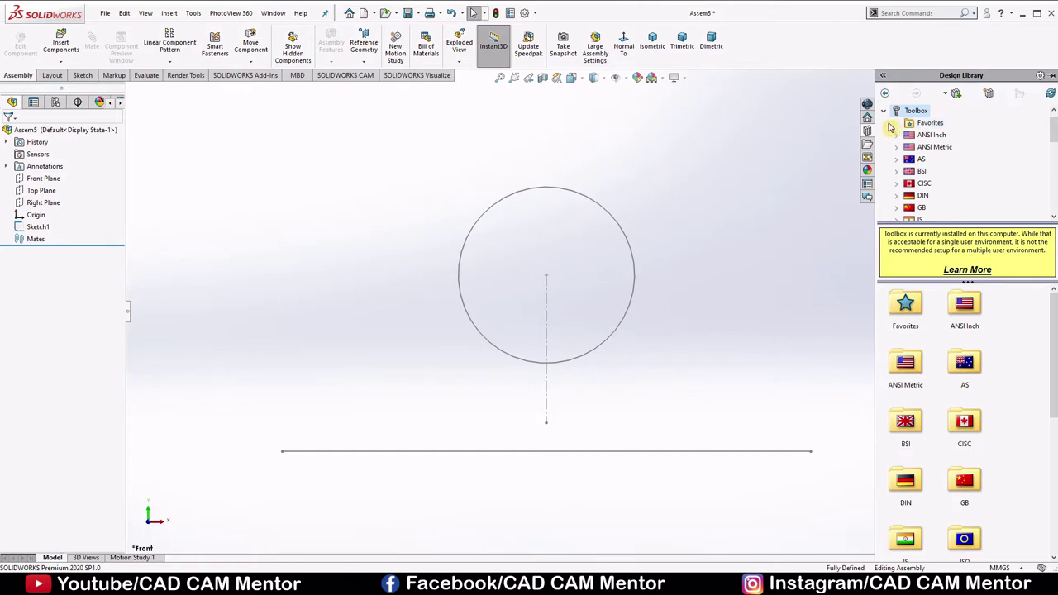
{"action": "left_click", "coordinate": [800, 223]}
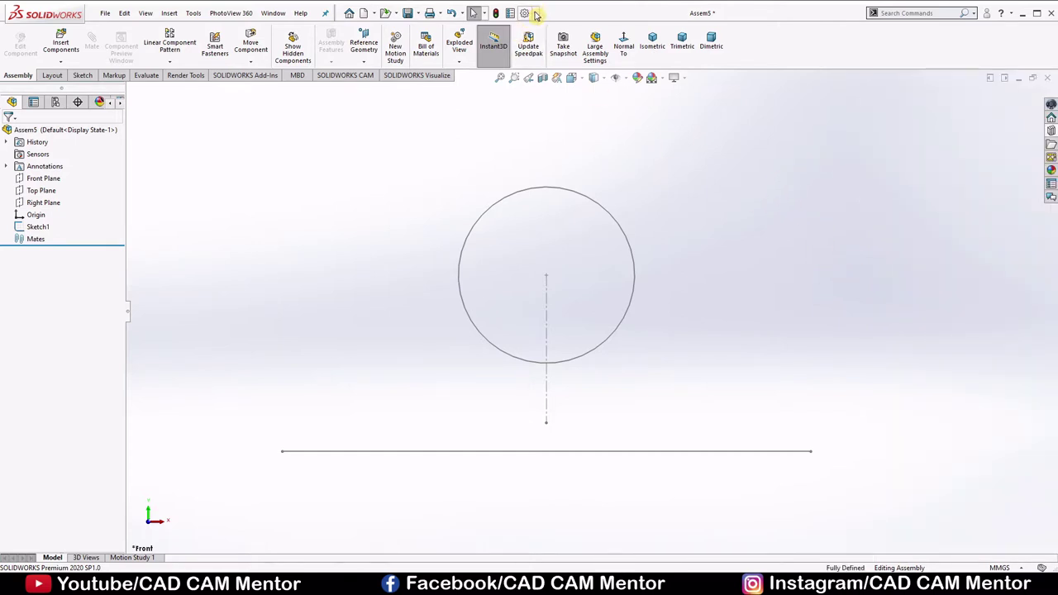
Step: Check that the SOLIDWORKS Toolbox Library add-in is enabled and accept the add-in settings
{"action": "left_click", "coordinate": [535, 14]}
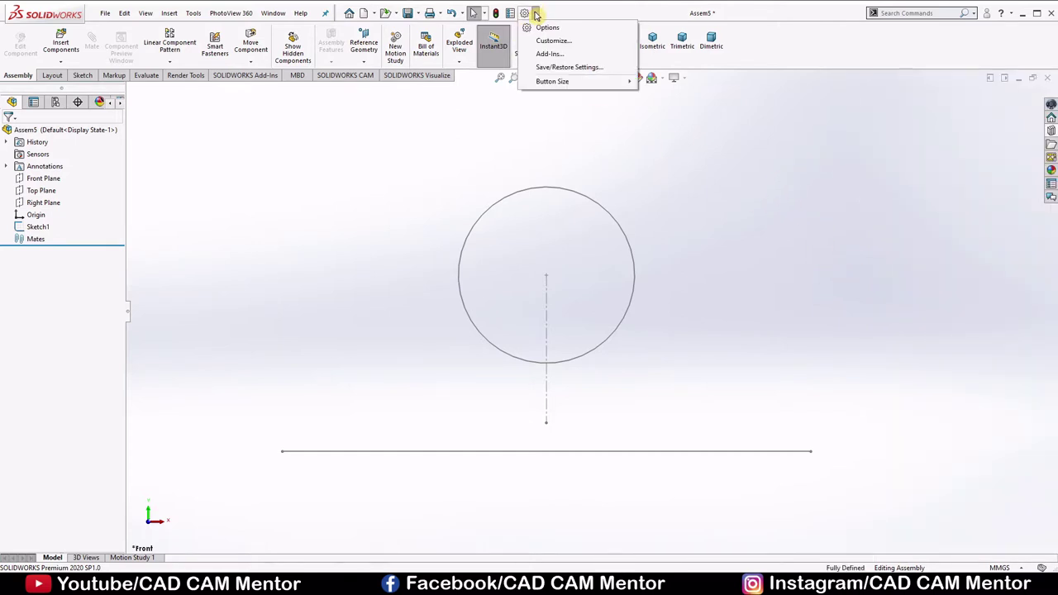
{"action": "left_click", "coordinate": [548, 54]}
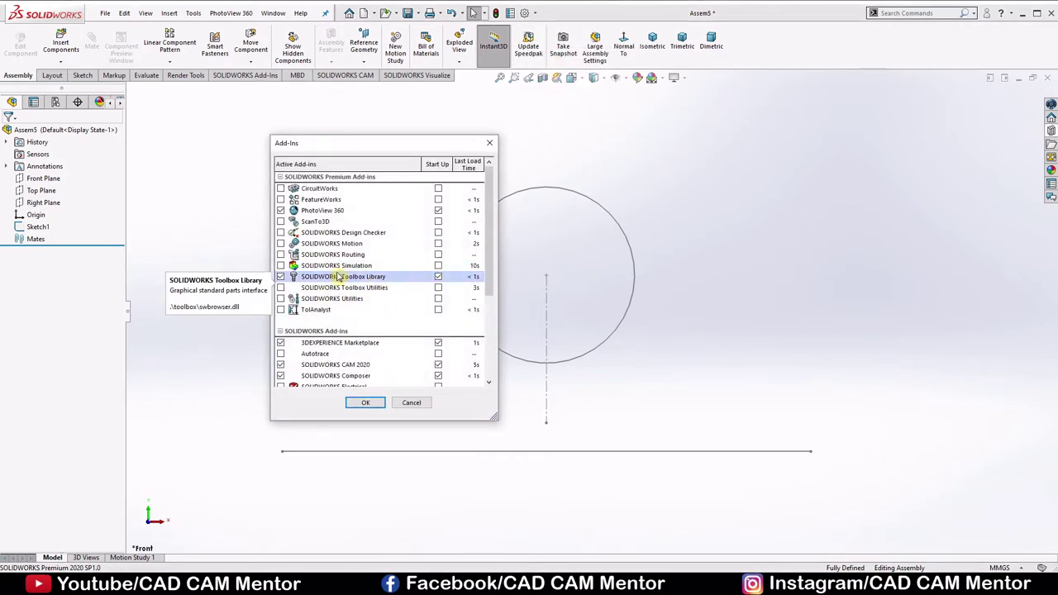
{"action": "left_click", "coordinate": [372, 405]}
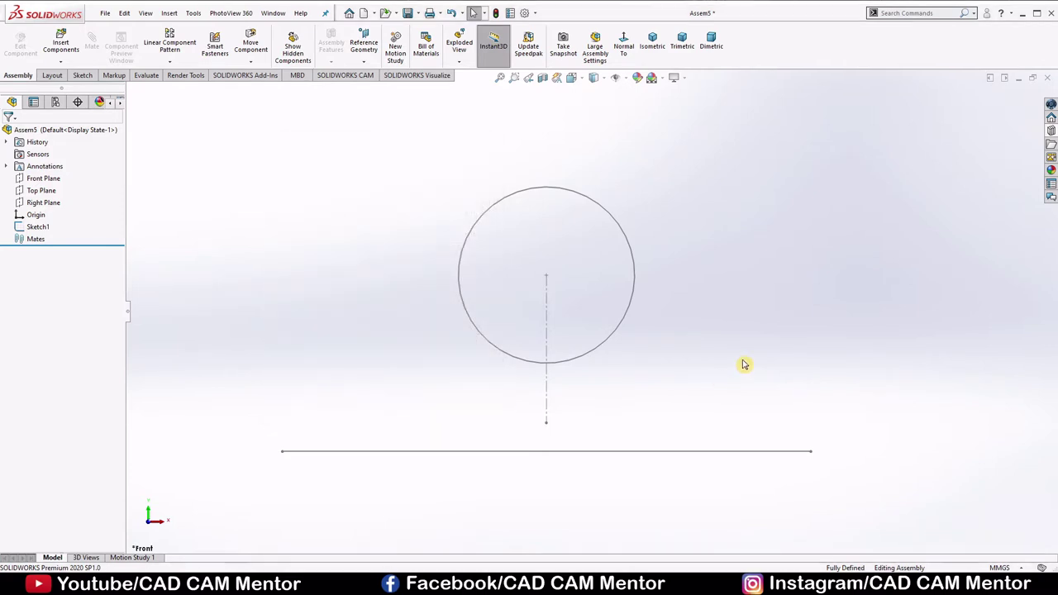
Step: Browse the Toolbox to the ISO standard's Power Transmission gears
{"action": "left_click", "coordinate": [1049, 133]}
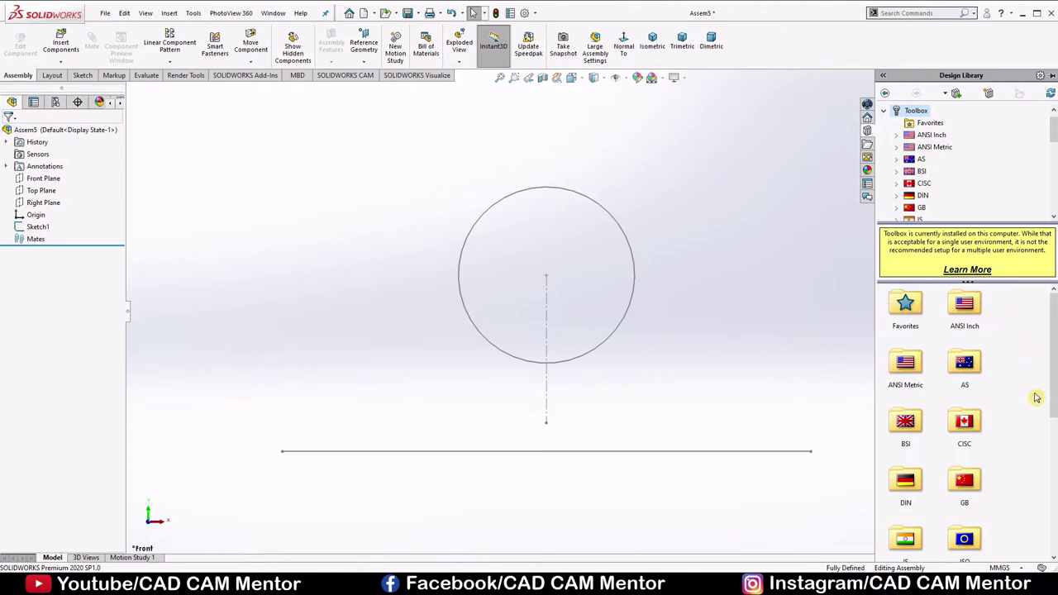
{"action": "scroll", "coordinate": [1047, 351], "scroll_direction": "down", "scroll_amount": 2}
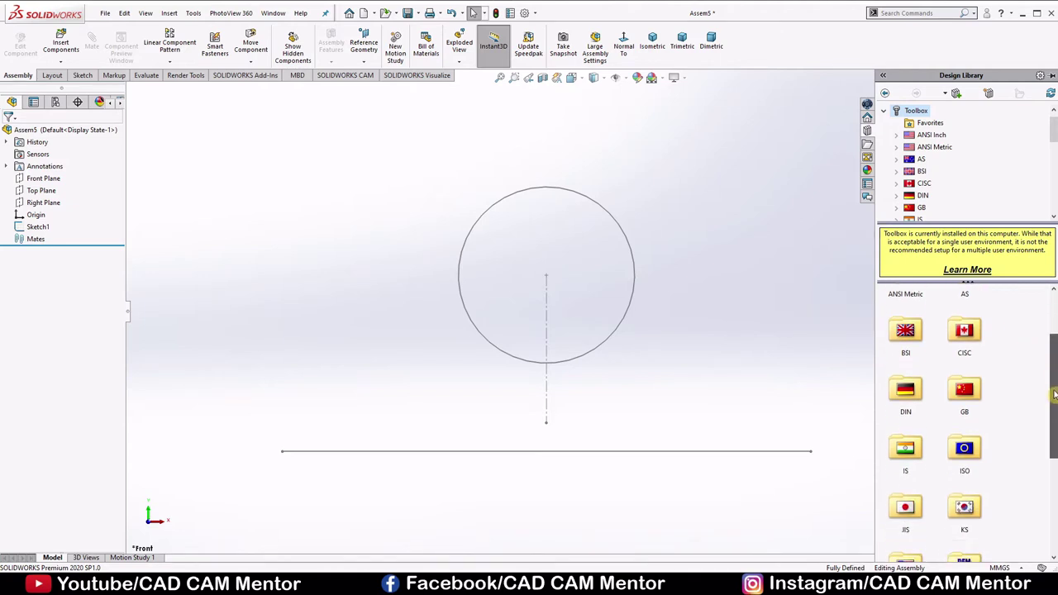
{"action": "double_click", "coordinate": [963, 451]}
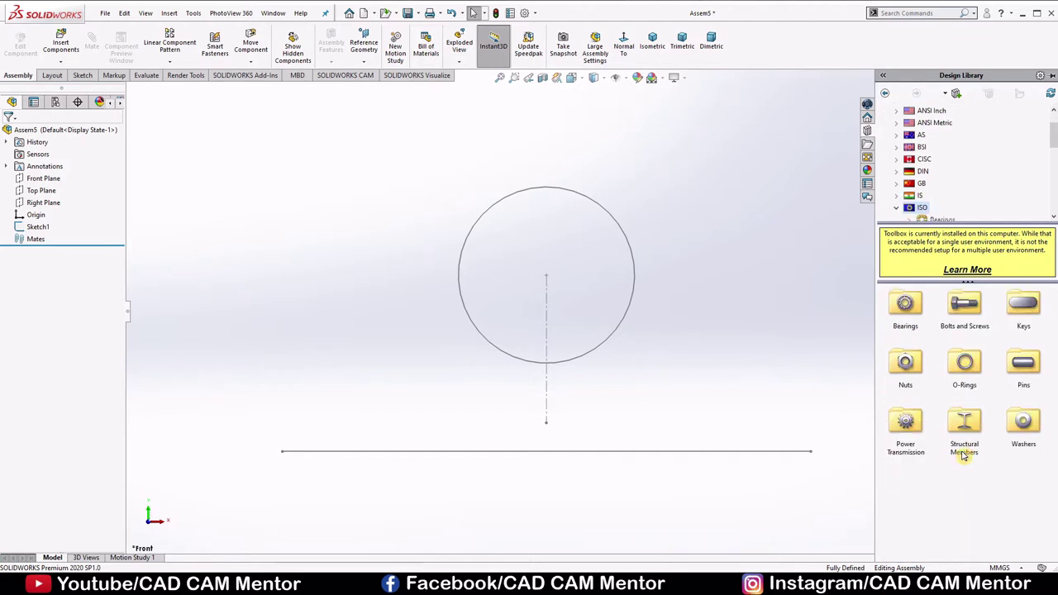
{"action": "double_click", "coordinate": [906, 423]}
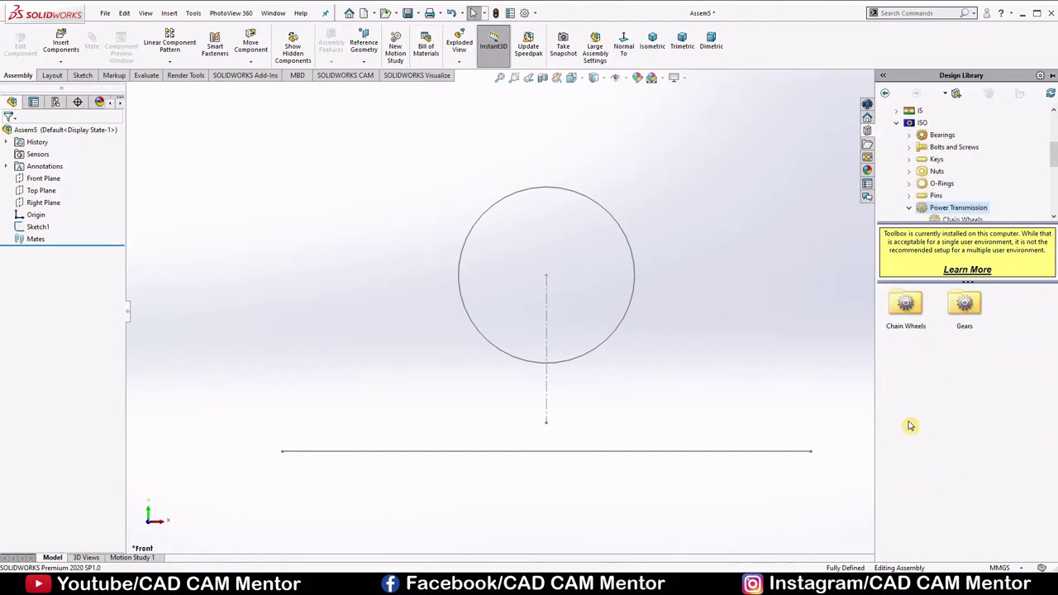
{"action": "left_click", "coordinate": [968, 312]}
{"action": "double_click", "coordinate": [968, 313]}
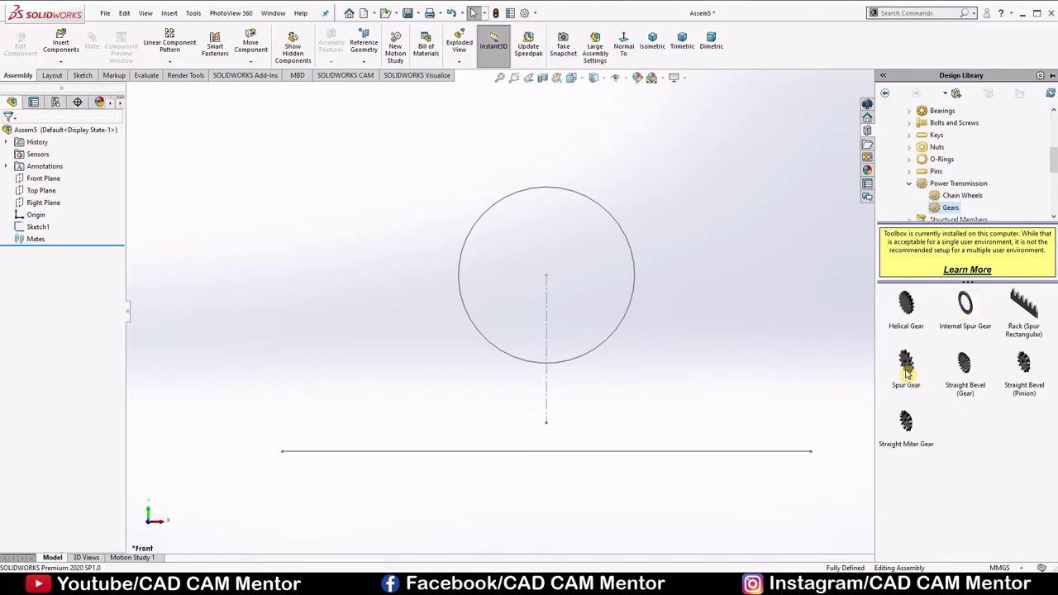
Step: Place an ISO Spur Gear in the assembly near the centre of the layout circle
{"action": "mouse_move", "coordinate": [906, 373]}
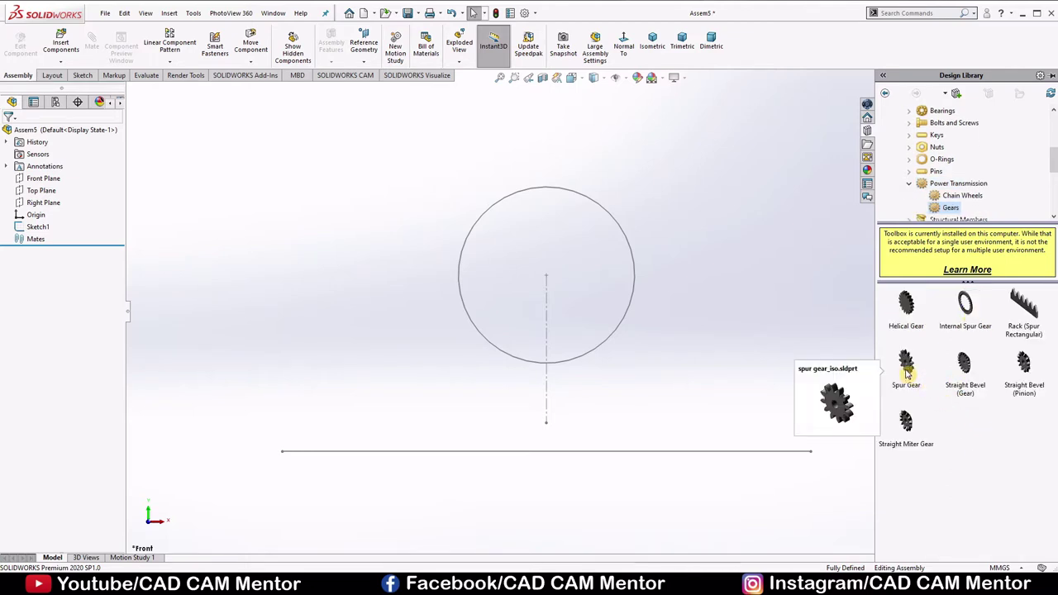
{"action": "mouse_move", "coordinate": [907, 373]}
{"action": "left_mouse_down"}
{"action": "mouse_move", "coordinate": [569, 300]}
{"action": "mouse_move", "coordinate": [576, 321]}
{"action": "left_mouse_up"}
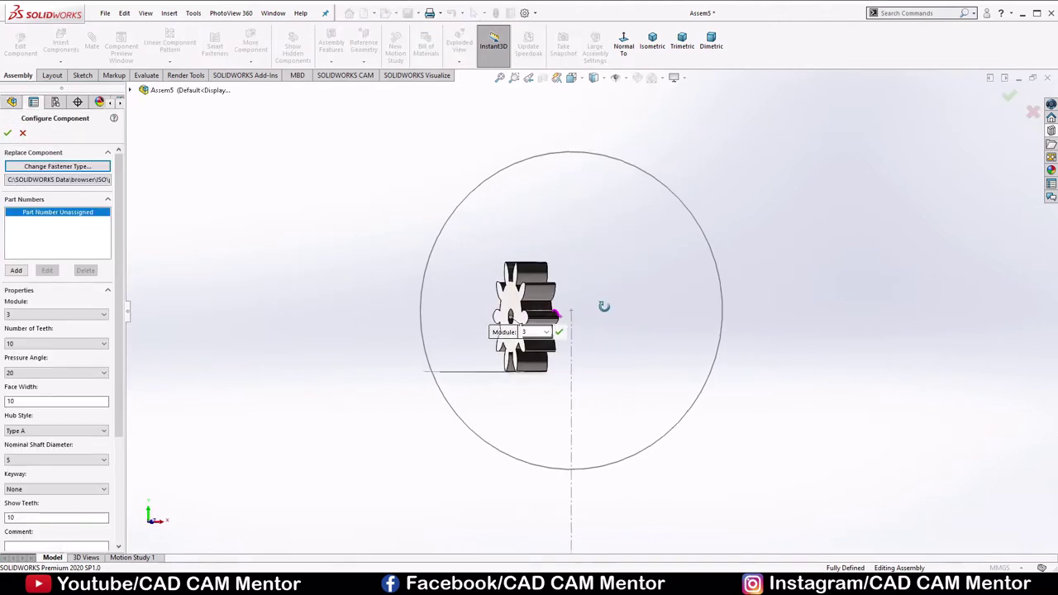
{"action": "scroll", "coordinate": [529, 296], "scroll_direction": "down", "scroll_amount": 2}
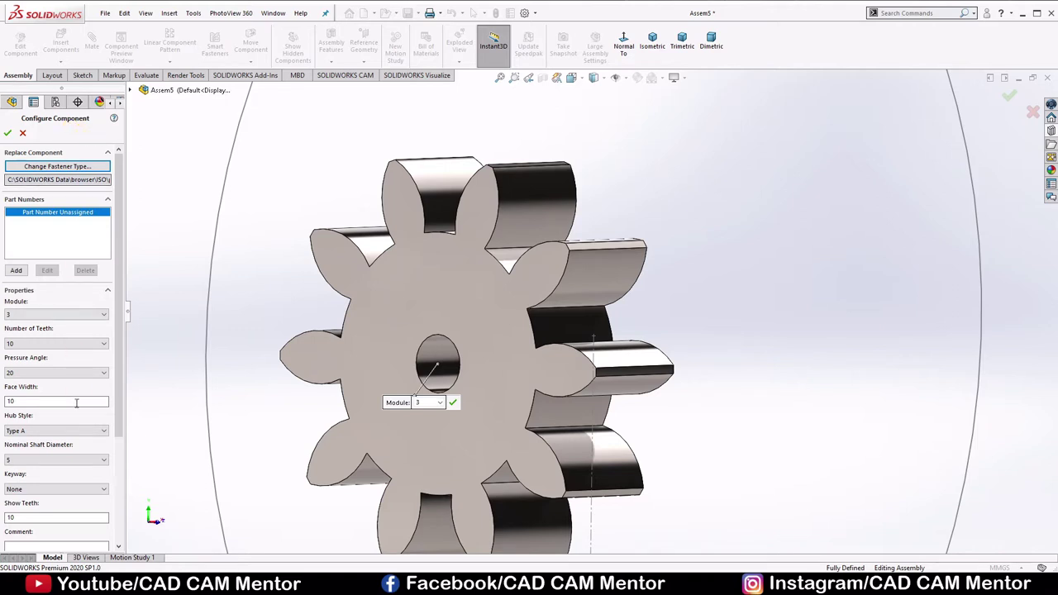
Step: Set the spur gear's module to 5
{"action": "left_click_drag", "start_coordinate": [125, 172], "coordinate": [118, 229]}
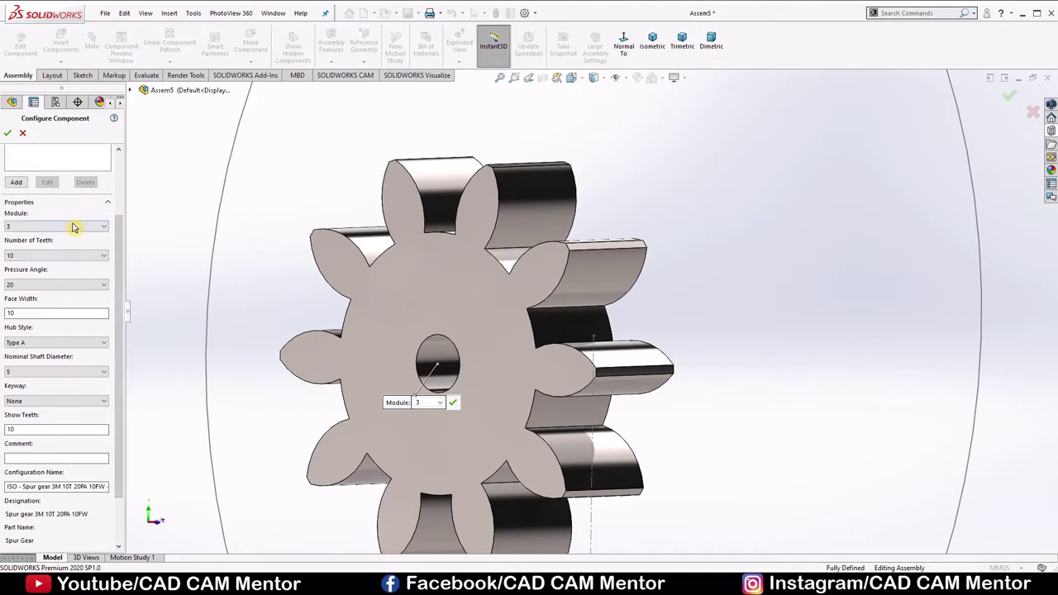
{"action": "left_click", "coordinate": [72, 228]}
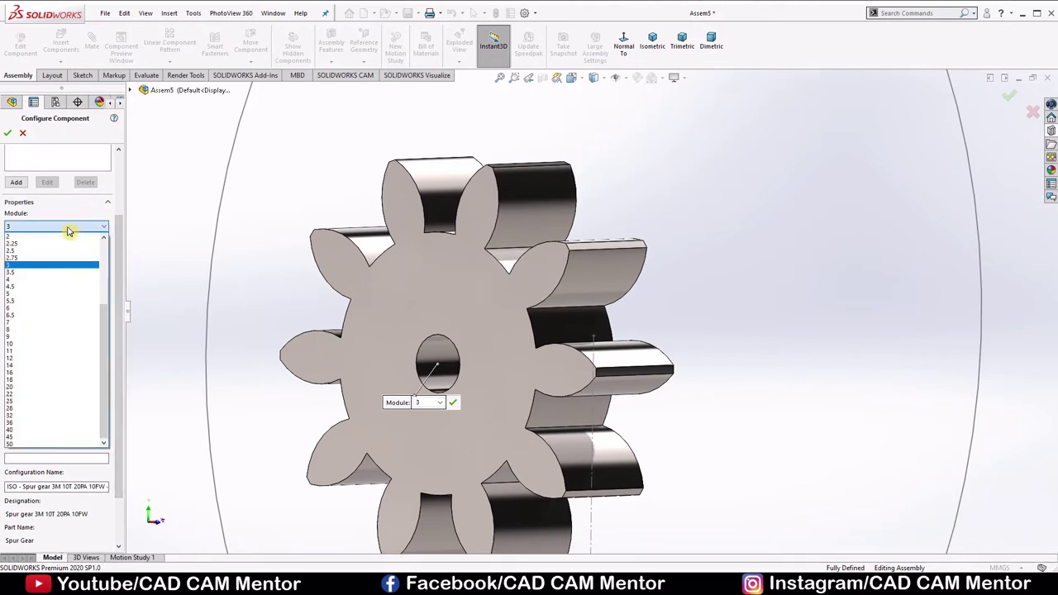
{"action": "left_click", "coordinate": [23, 294]}
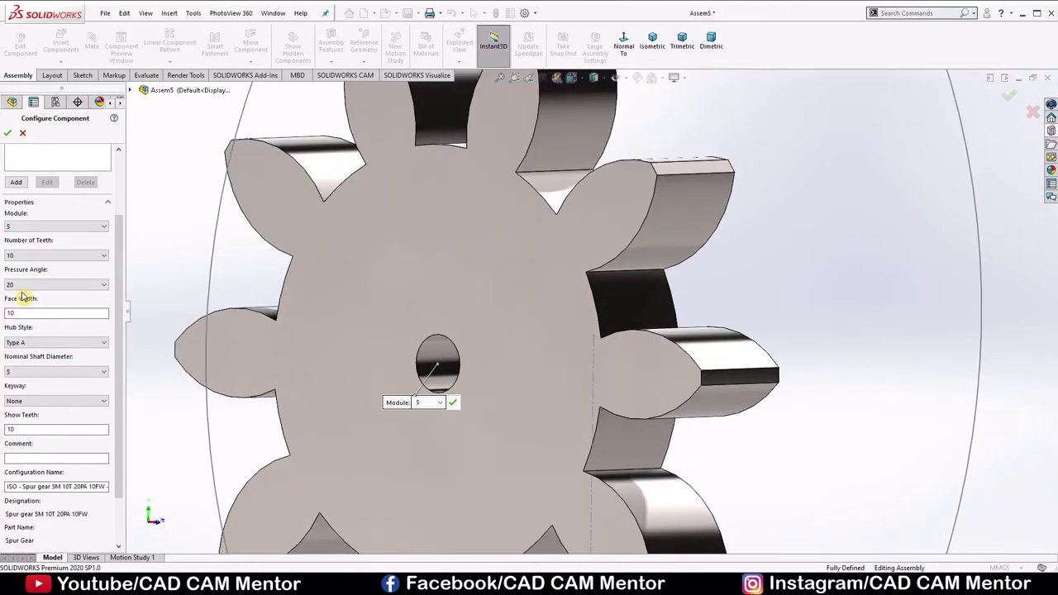
{"action": "key", "text": "f"}
{"action": "scroll", "coordinate": [564, 310], "scroll_direction": "down", "scroll_amount": 2}
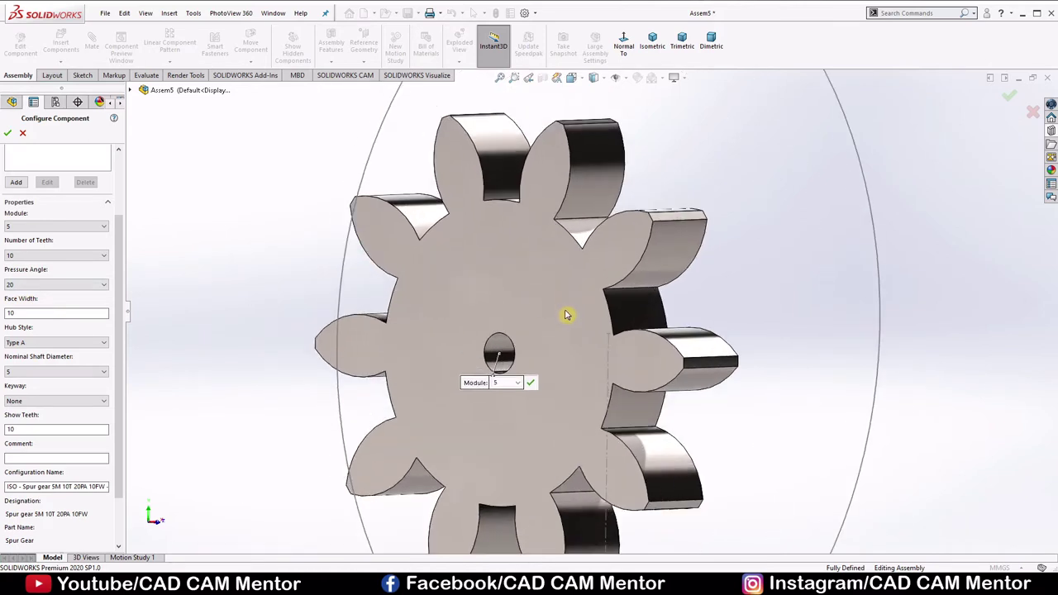
{"action": "scroll", "coordinate": [567, 323], "scroll_direction": "up", "scroll_amount": 2}
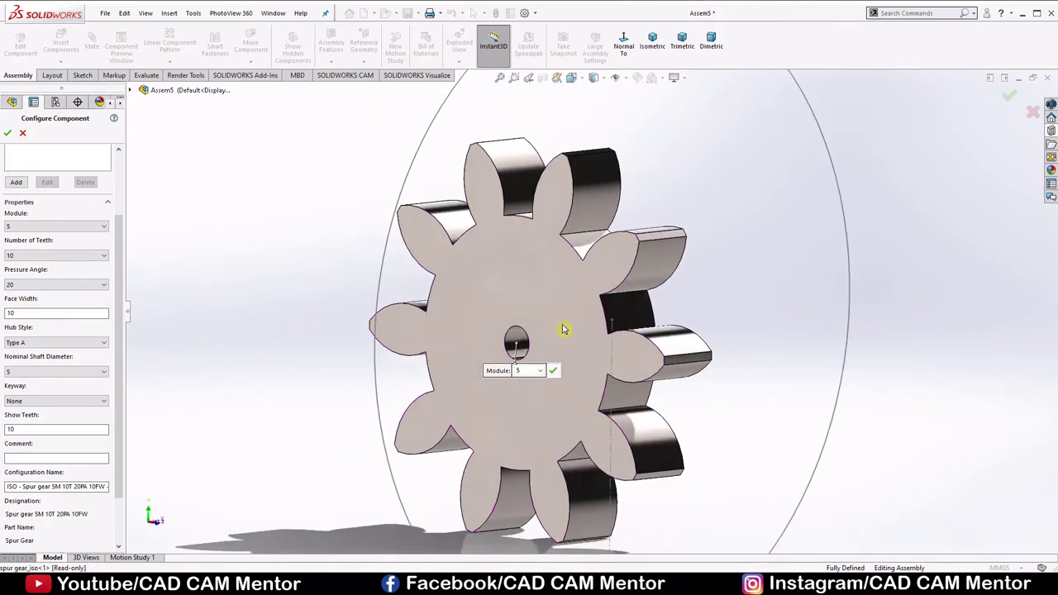
Step: Set the spur gear's number of teeth to 24 and its face width to 30
{"action": "left_click", "coordinate": [57, 257]}
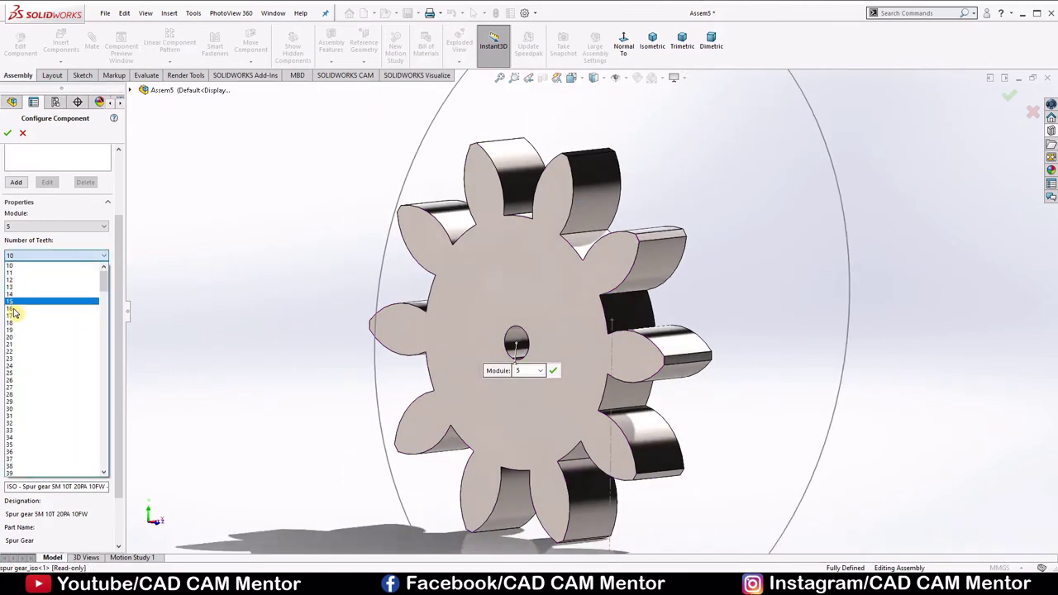
{"action": "left_click", "coordinate": [12, 367]}
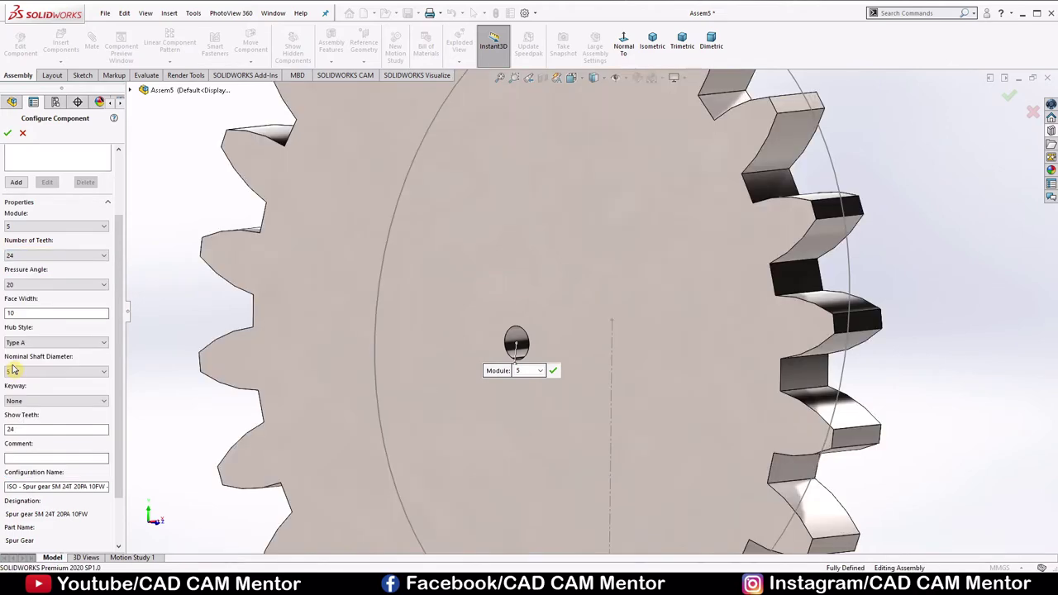
{"action": "scroll", "coordinate": [543, 350], "scroll_direction": "up", "scroll_amount": 3}
{"action": "middle_click_drag", "start_coordinate": [767, 265], "coordinate": [265, 284]}
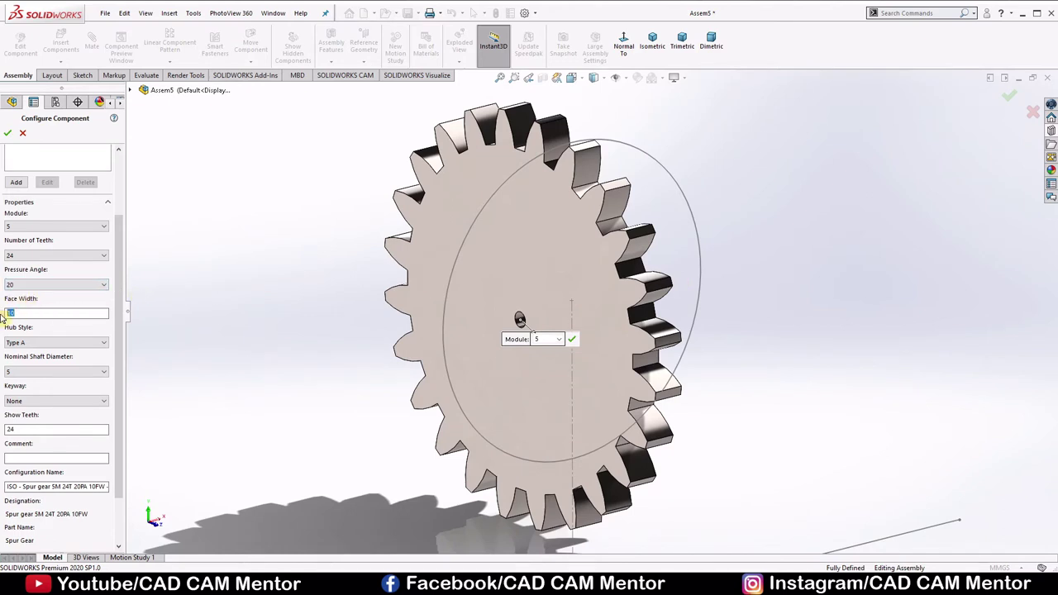
{"action": "type", "text": "0"}
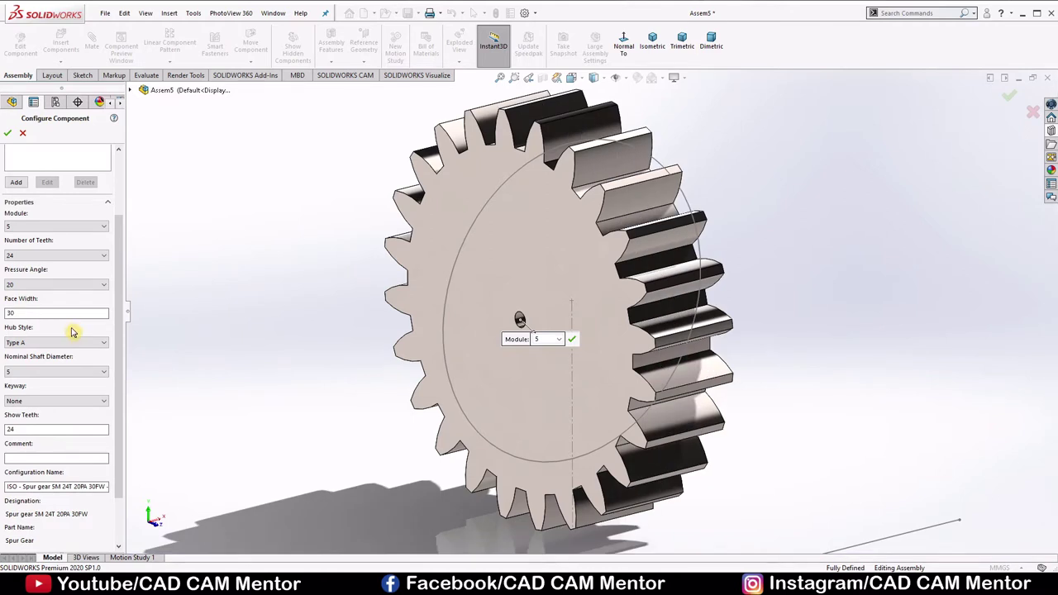
{"action": "key", "text": "Tab"}
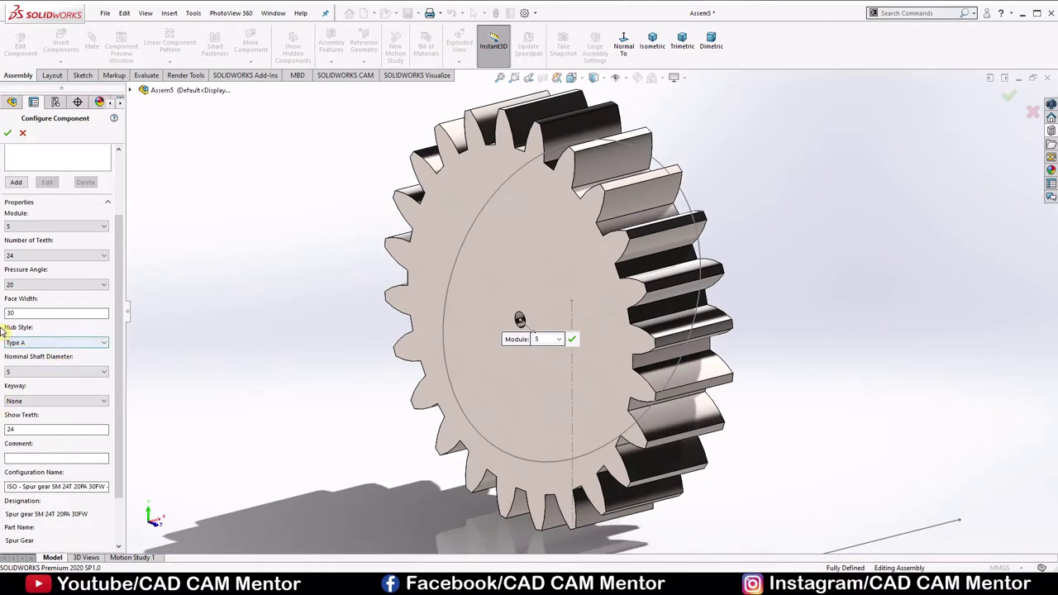
Step: Give the spur gear a Type C hub with a hub diameter of 50 and an overall length of 40
{"action": "left_click", "coordinate": [102, 346]}
{"action": "left_click", "coordinate": [26, 366]}
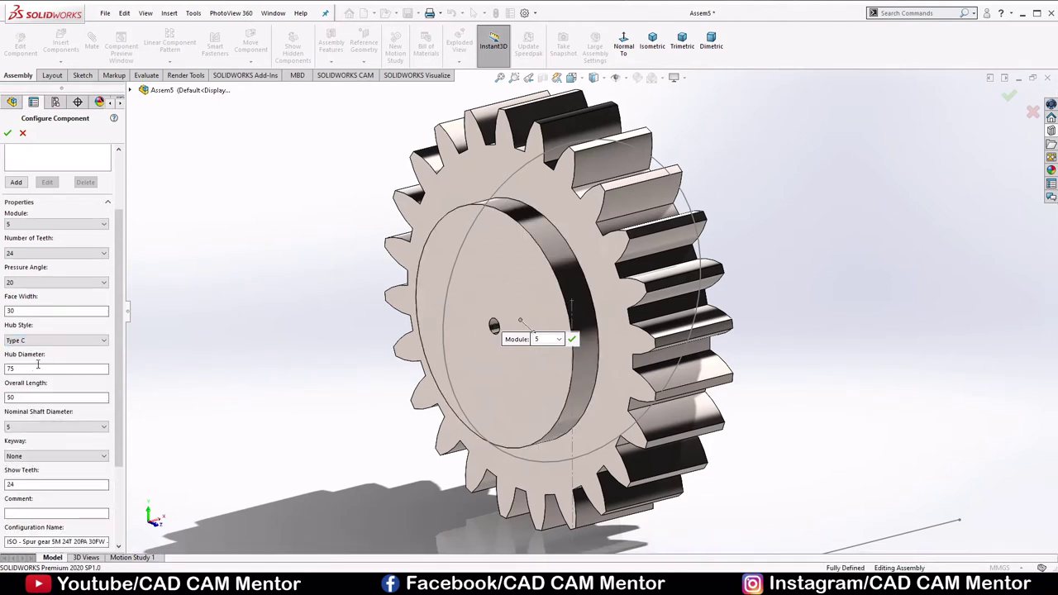
{"action": "key", "text": "Tab"}
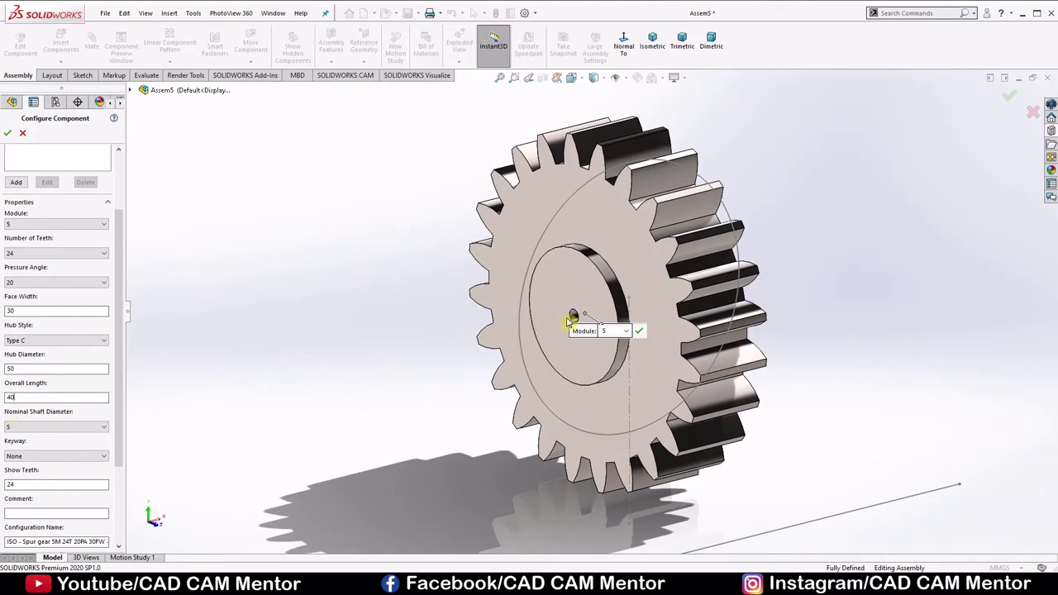
Step: Set the spur gear's nominal shaft diameter to 20
{"action": "scroll", "coordinate": [572, 322], "scroll_direction": "down", "scroll_amount": 5}
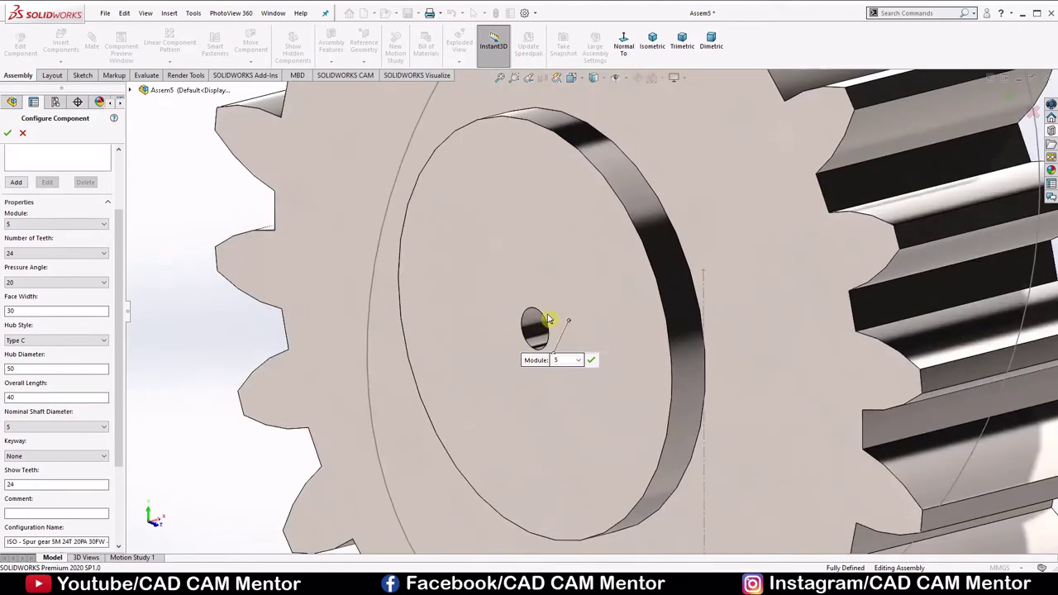
{"action": "scroll", "coordinate": [548, 326], "scroll_direction": "up", "scroll_amount": 3}
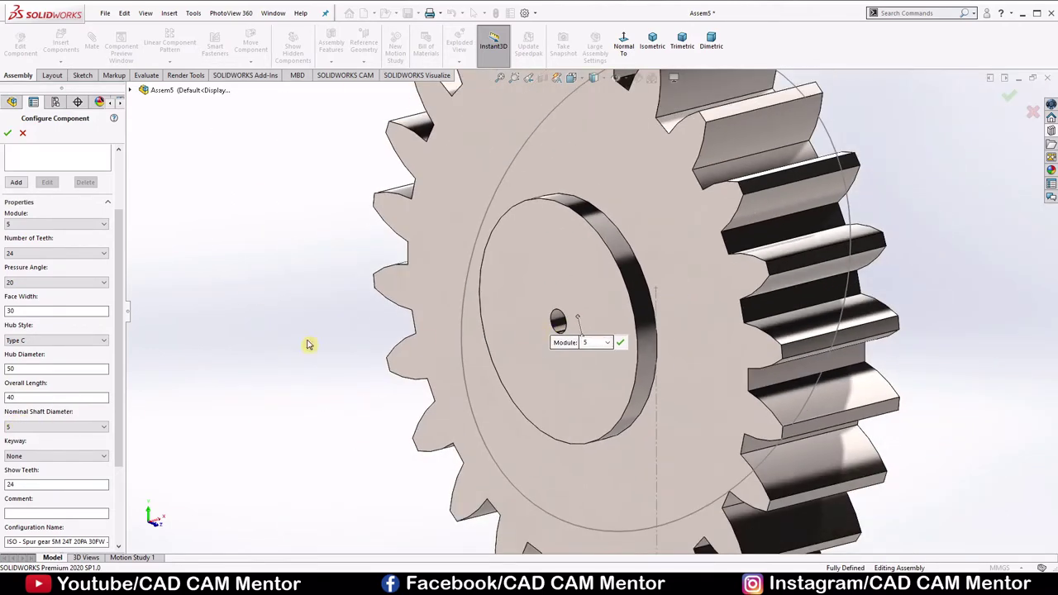
{"action": "left_click", "coordinate": [103, 426]}
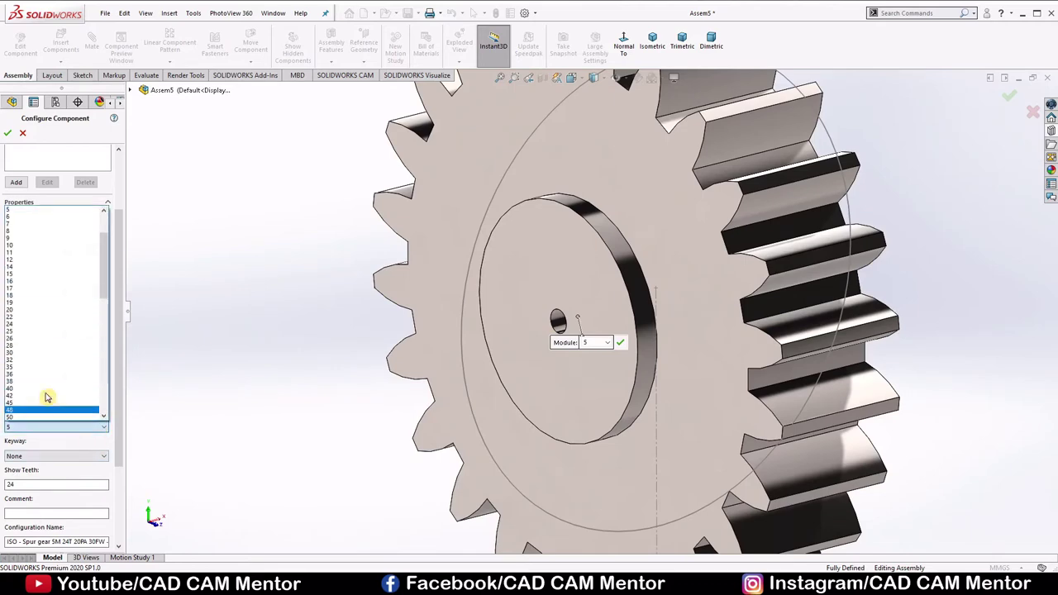
{"action": "left_click", "coordinate": [35, 318]}
{"action": "scroll", "coordinate": [441, 326], "scroll_direction": "up", "scroll_amount": 3}
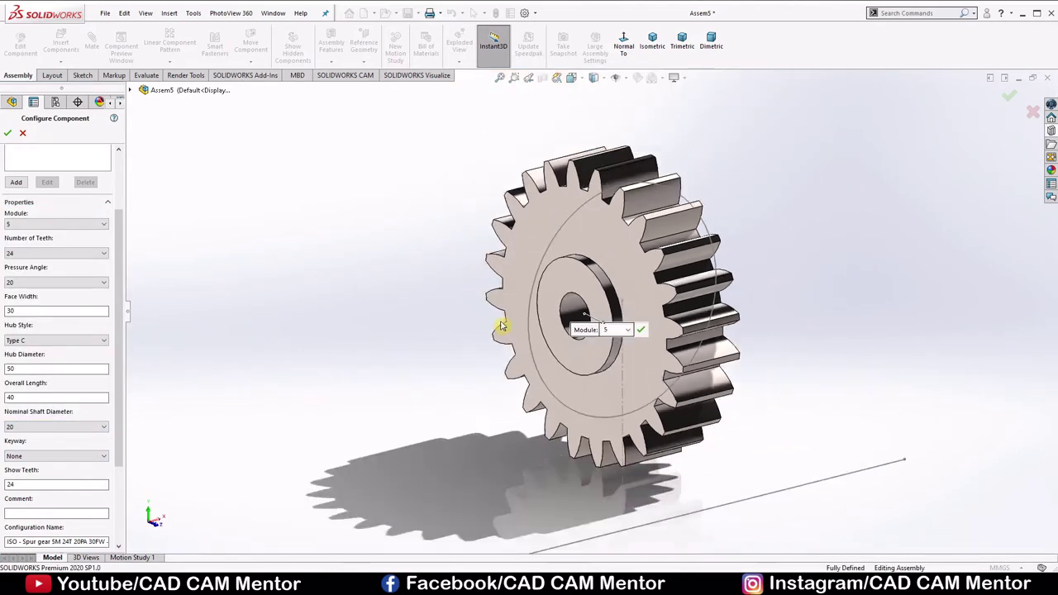
{"action": "scroll", "coordinate": [501, 328], "scroll_direction": "down", "scroll_amount": 2}
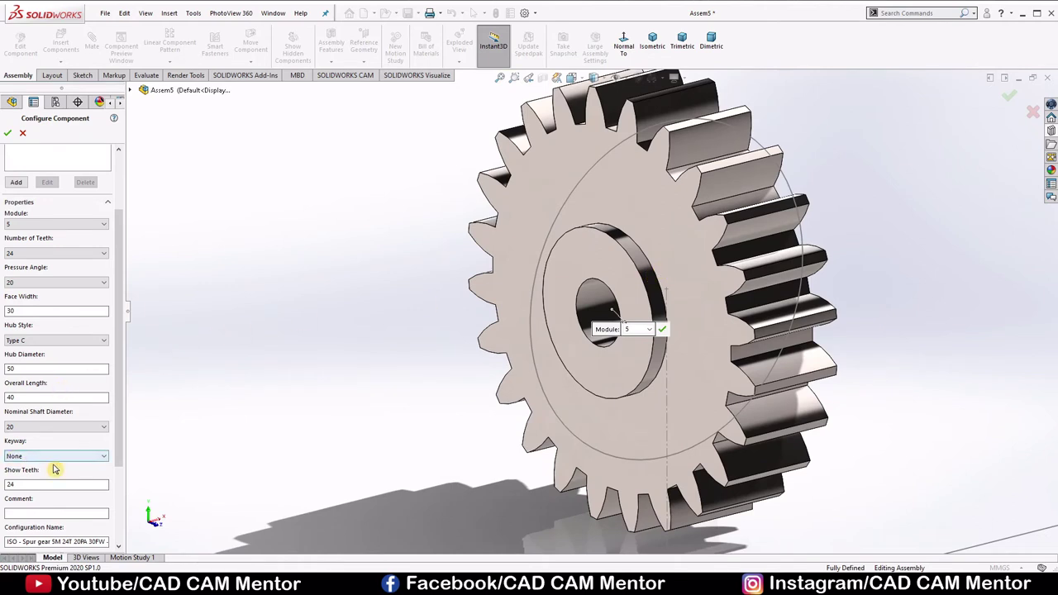
Step: Give the spur gear a Square(1) keyway and finish inserting it without placing additional copies
{"action": "scroll", "coordinate": [66, 446], "scroll_direction": "down", "scroll_amount": 1}
{"action": "left_click", "coordinate": [67, 432]}
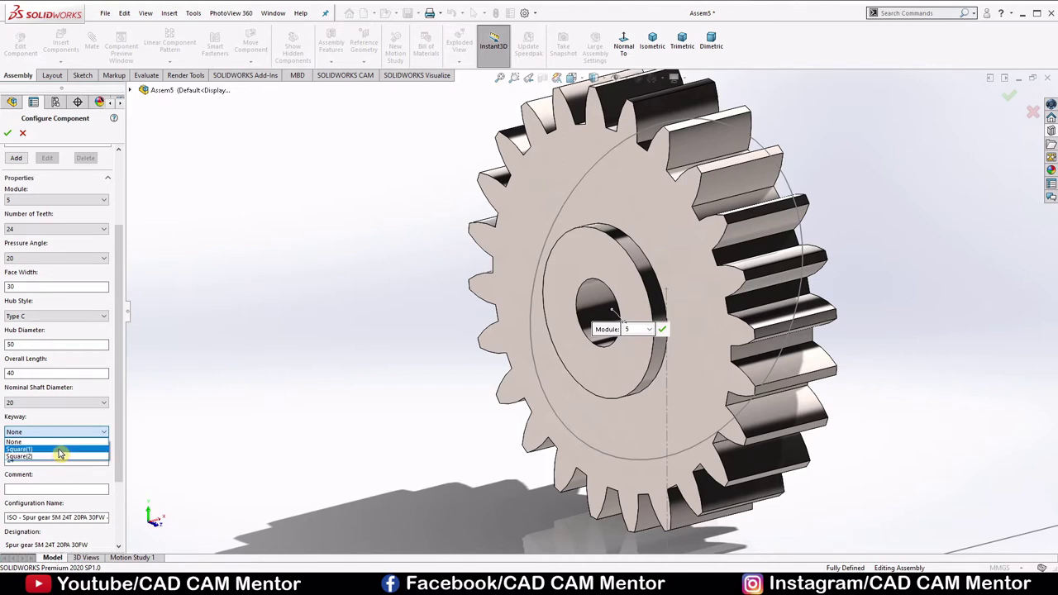
{"action": "left_click", "coordinate": [48, 448]}
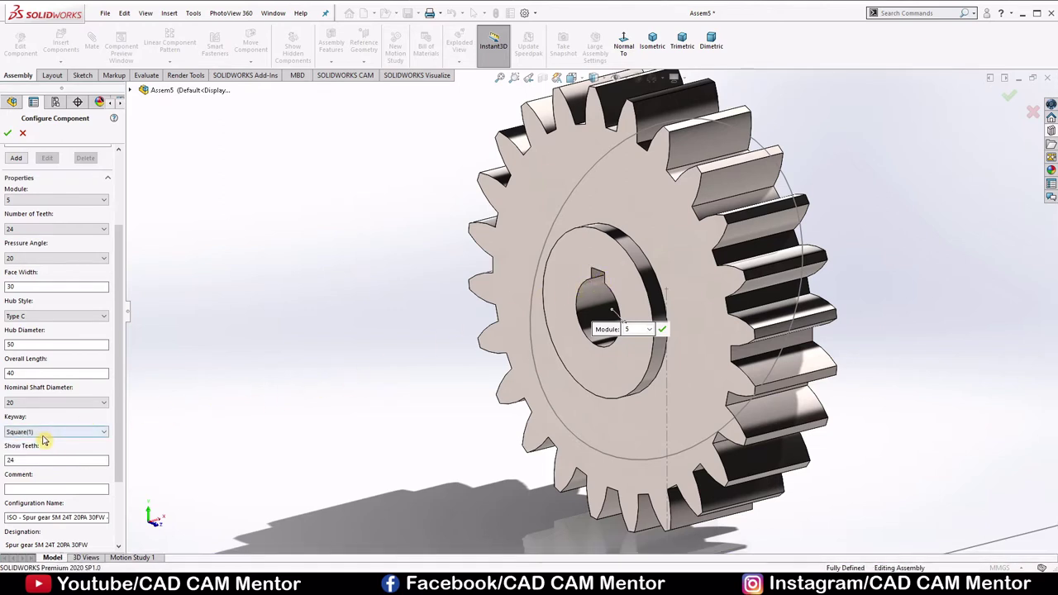
{"action": "left_click", "coordinate": [5, 134]}
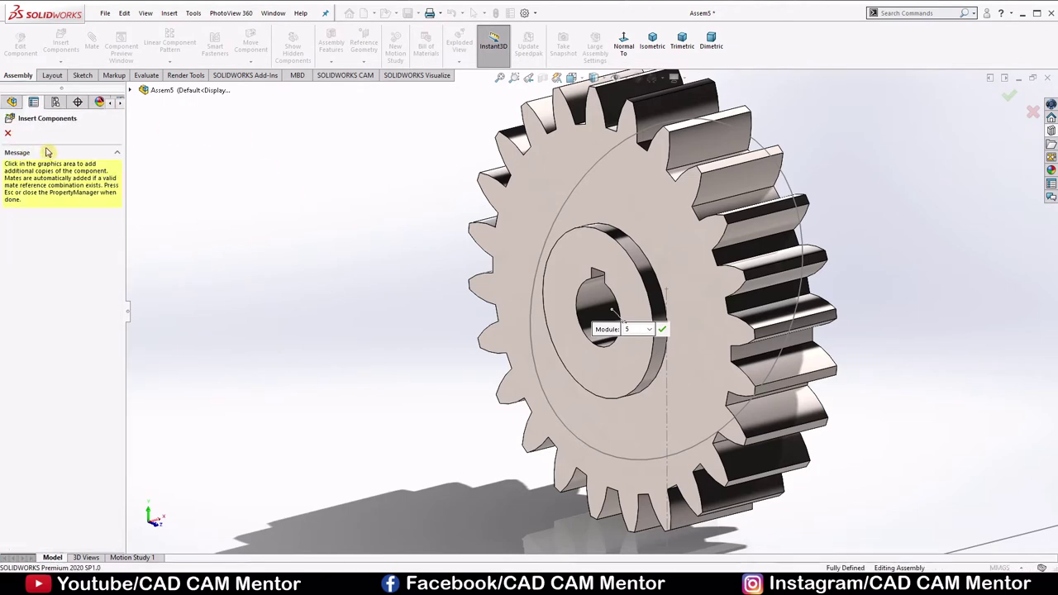
{"action": "scroll", "coordinate": [206, 194], "scroll_direction": "up", "scroll_amount": 3}
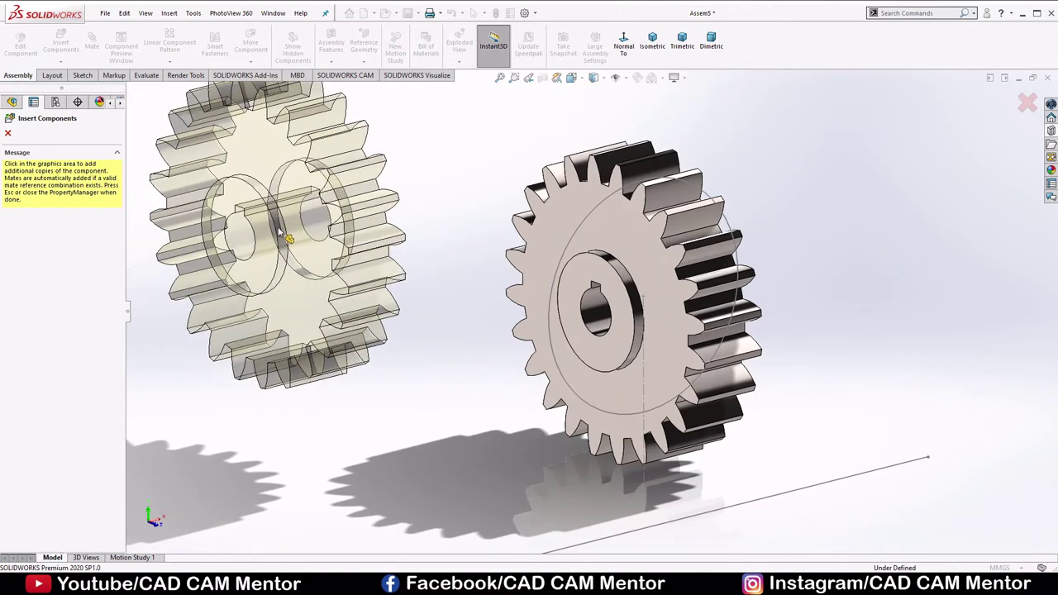
{"action": "scroll", "coordinate": [285, 238], "scroll_direction": "up", "scroll_amount": 1}
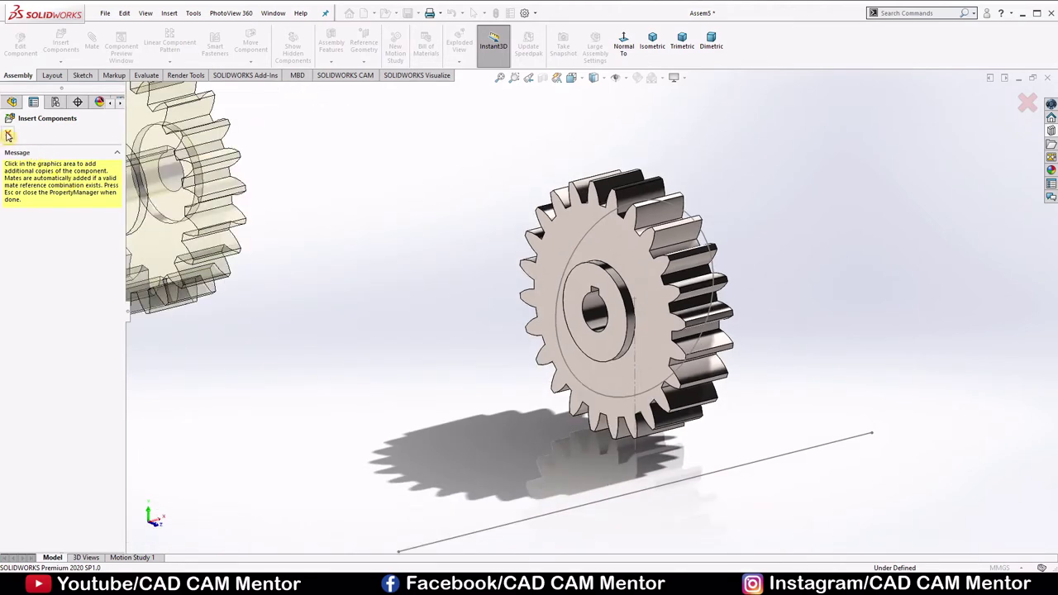
{"action": "left_click", "coordinate": [8, 134]}
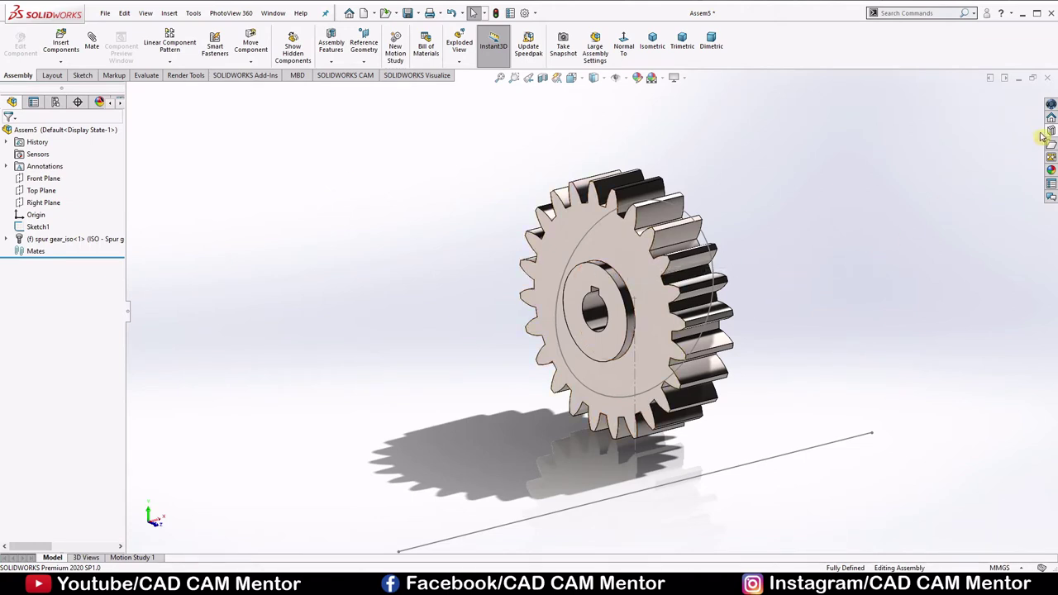
Step: Insert an ISO Toolbox Rack (Spur Rectangular) into the assembly beside the spur gear
{"action": "left_click", "coordinate": [1051, 130]}
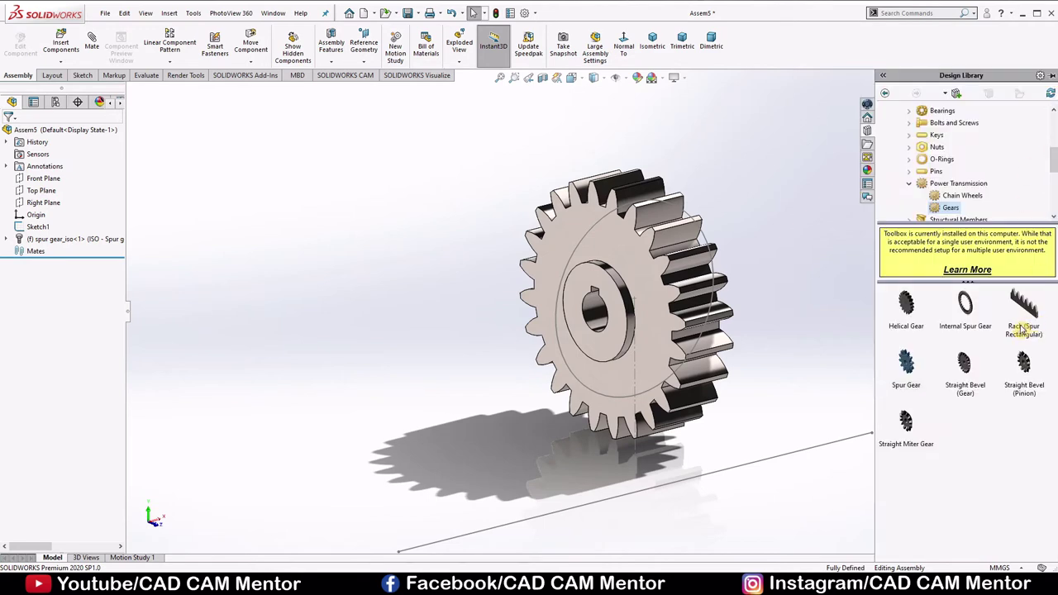
{"action": "mouse_move", "coordinate": [1028, 308]}
{"action": "left_click_drag", "start_coordinate": [1029, 307], "coordinate": [430, 425]}
{"action": "mouse_move", "coordinate": [355, 376]}
{"action": "left_mouse_down"}
{"action": "mouse_move", "coordinate": [303, 349]}
{"action": "mouse_move", "coordinate": [339, 374]}
{"action": "left_mouse_up"}
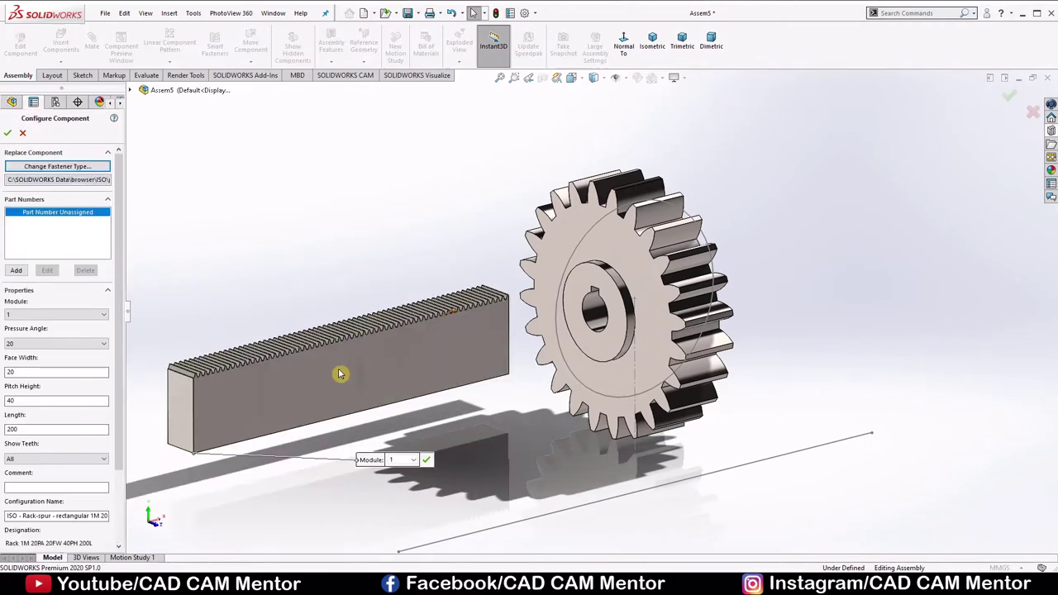
{"action": "middle_click_drag", "start_coordinate": [342, 373], "coordinate": [544, 313]}
{"action": "scroll", "coordinate": [544, 313], "scroll_direction": "down", "scroll_amount": 5}
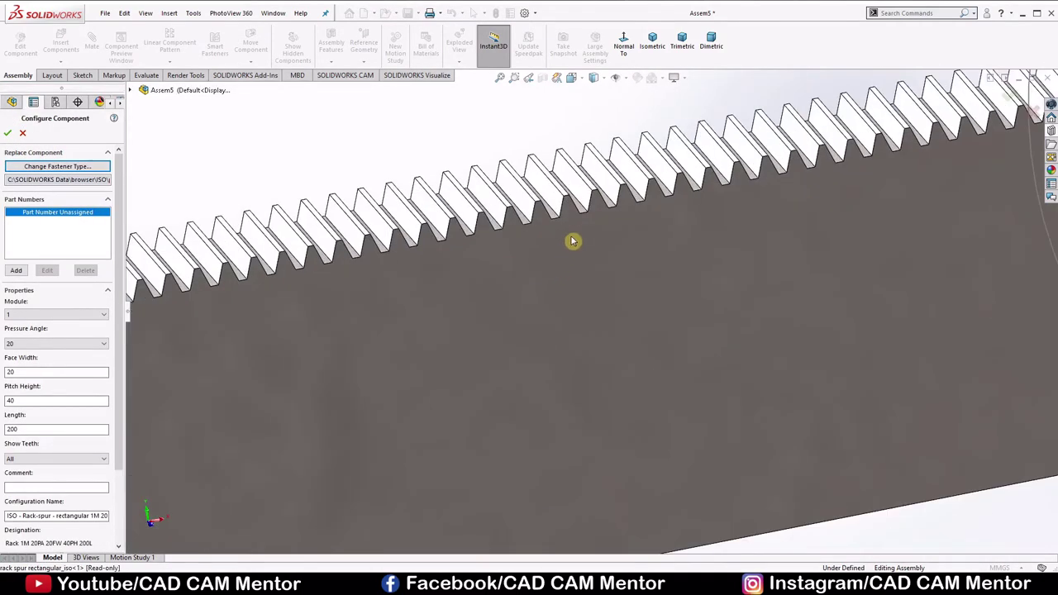
{"action": "scroll", "coordinate": [572, 241], "scroll_direction": "up", "scroll_amount": 3}
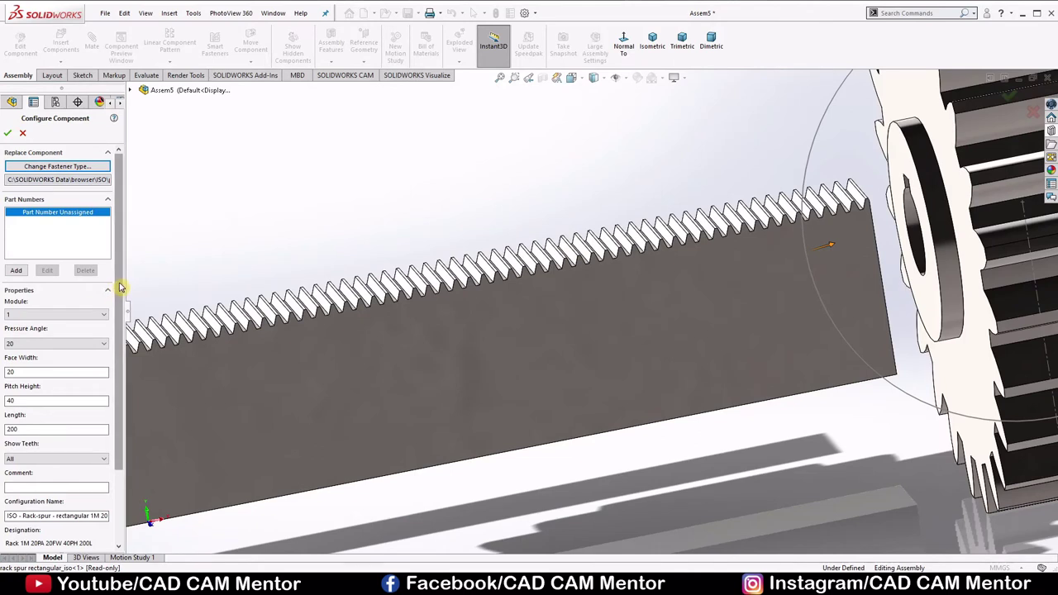
Step: Set the rack's module to 5 and its face width to 30
{"action": "scroll", "coordinate": [83, 272], "scroll_direction": "down", "scroll_amount": 3}
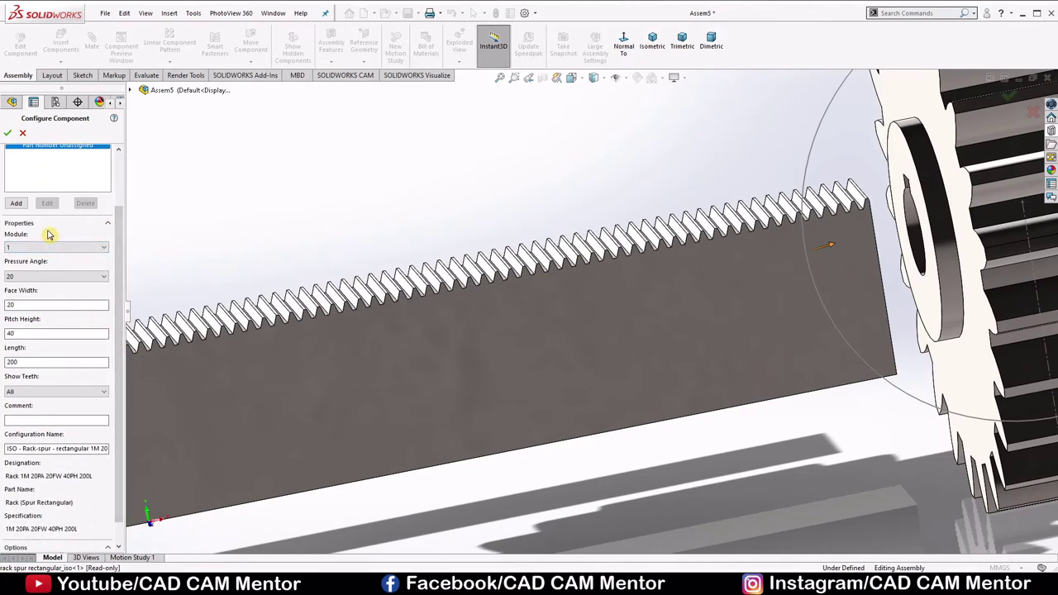
{"action": "left_click", "coordinate": [78, 248]}
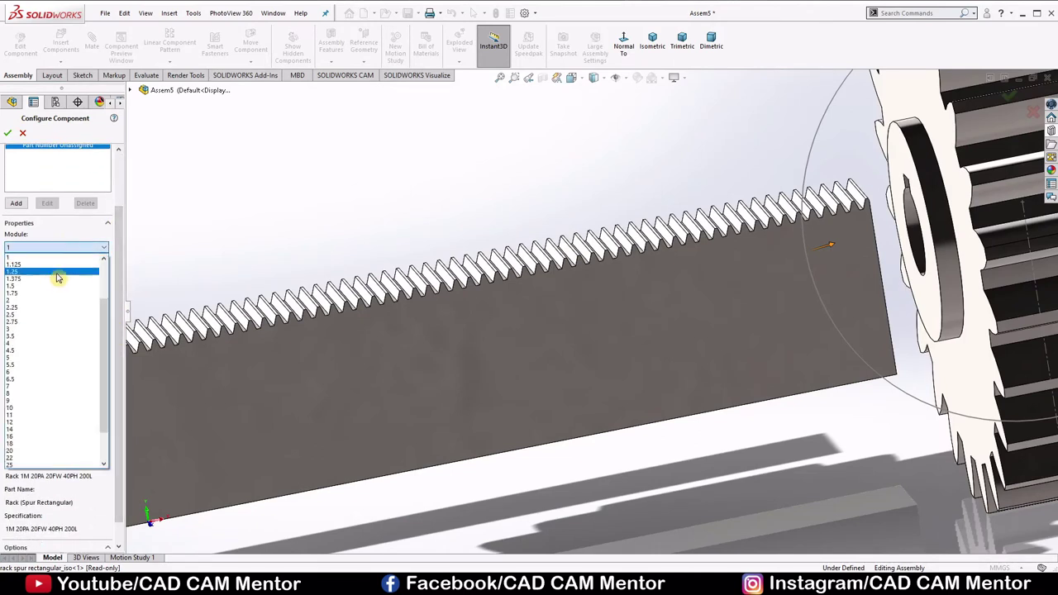
{"action": "left_click", "coordinate": [25, 358]}
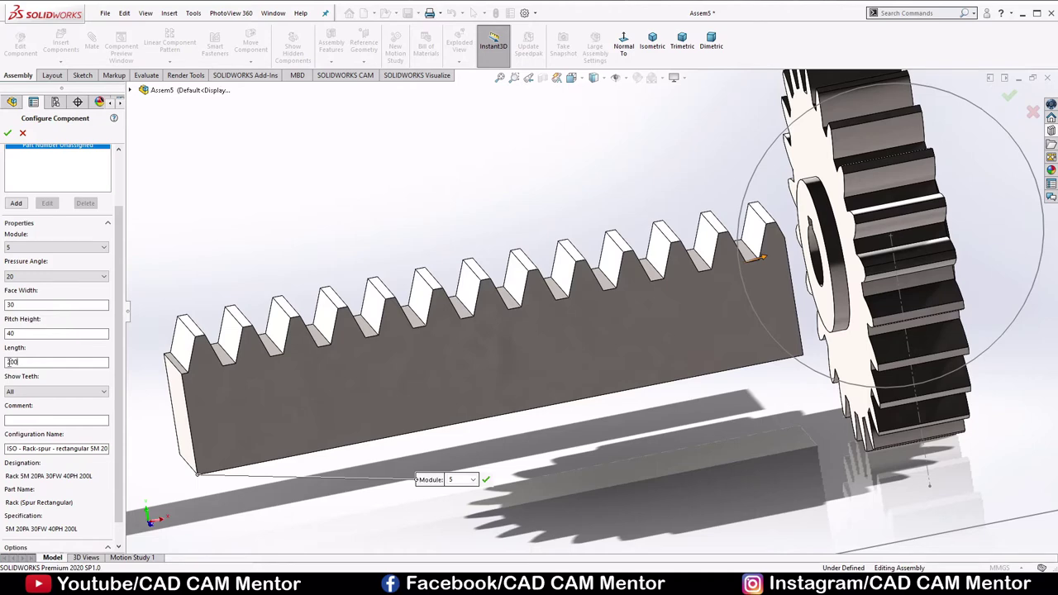
Step: Set the rack's length to 300 and finish inserting it without placing additional copies
{"action": "left_click_drag", "start_coordinate": [33, 362], "coordinate": [4, 372]}
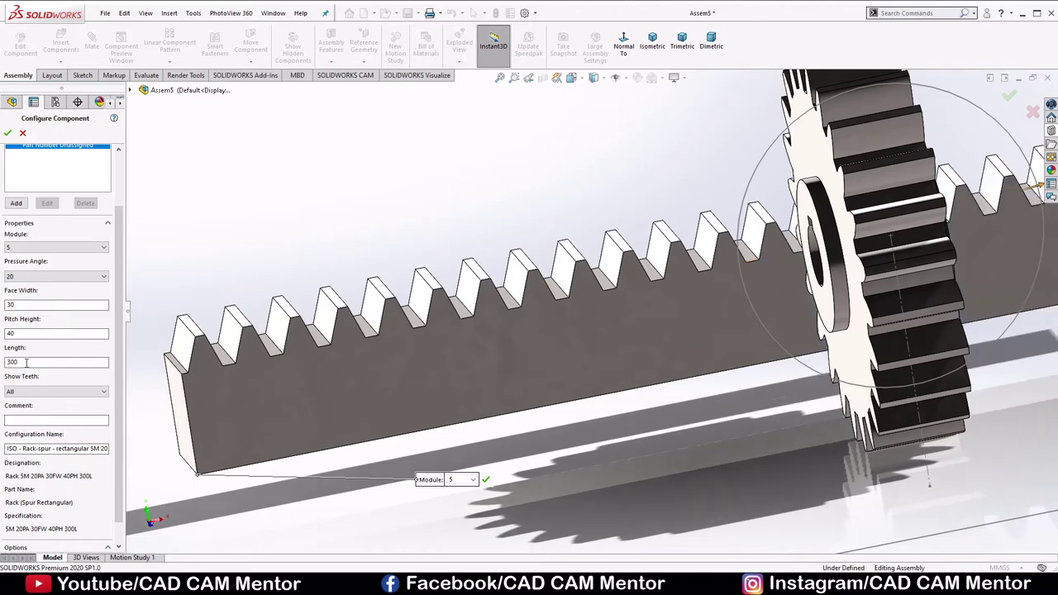
{"action": "key", "text": "f"}
{"action": "middle_click_drag", "start_coordinate": [577, 328], "coordinate": [479, 355]}
{"action": "scroll", "coordinate": [671, 319], "scroll_direction": "down", "scroll_amount": 5}
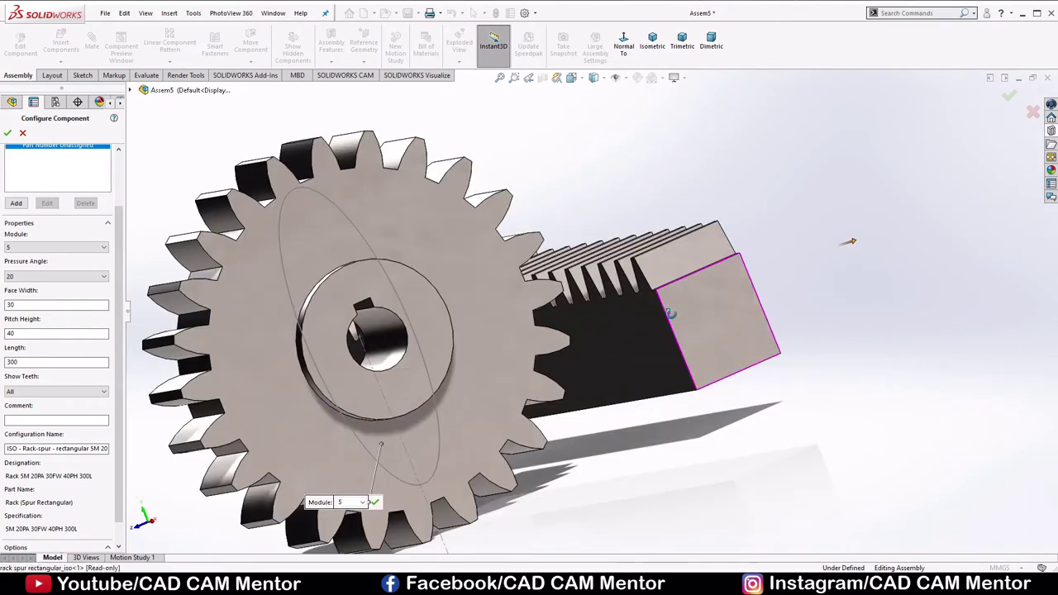
{"action": "scroll", "coordinate": [671, 311], "scroll_direction": "up", "scroll_amount": 5}
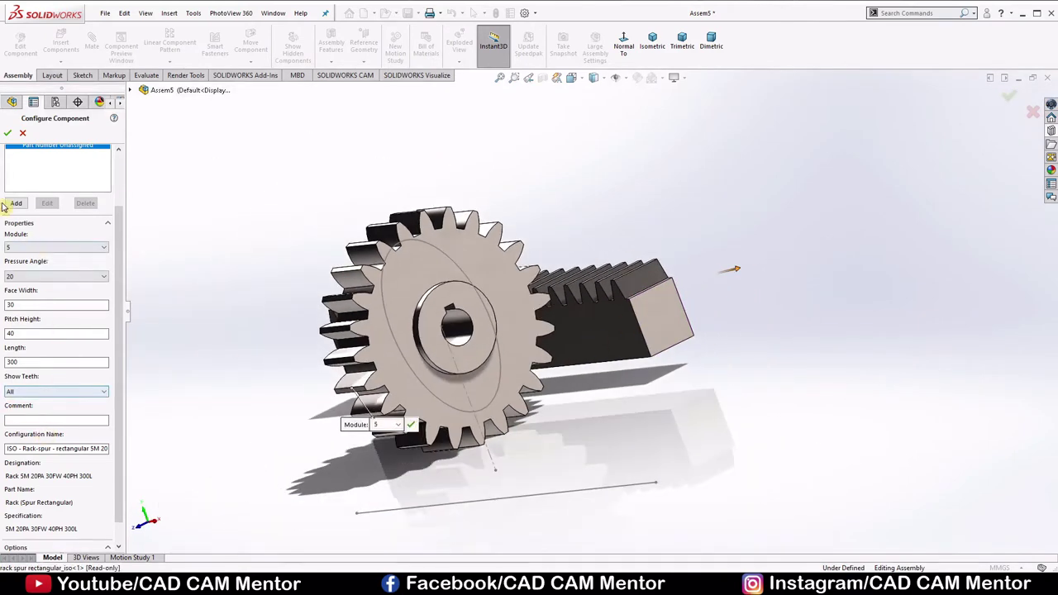
{"action": "left_click", "coordinate": [7, 135]}
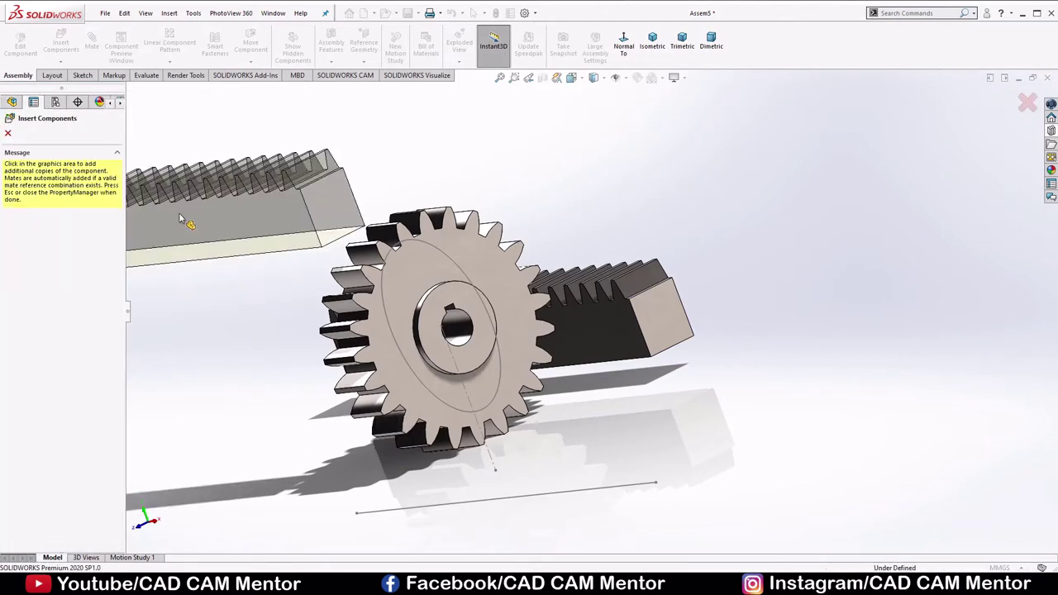
{"action": "key", "text": "Escape"}
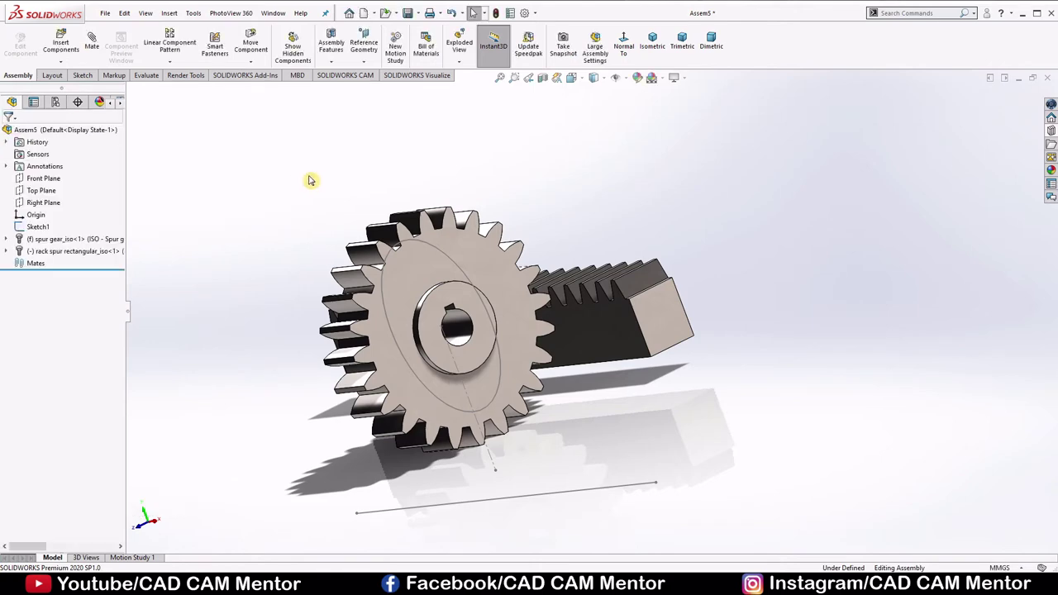
Step: Float the fixed spur gear so that it can be moved in the assembly
{"action": "middle_click_drag", "start_coordinate": [314, 180], "coordinate": [331, 236]}
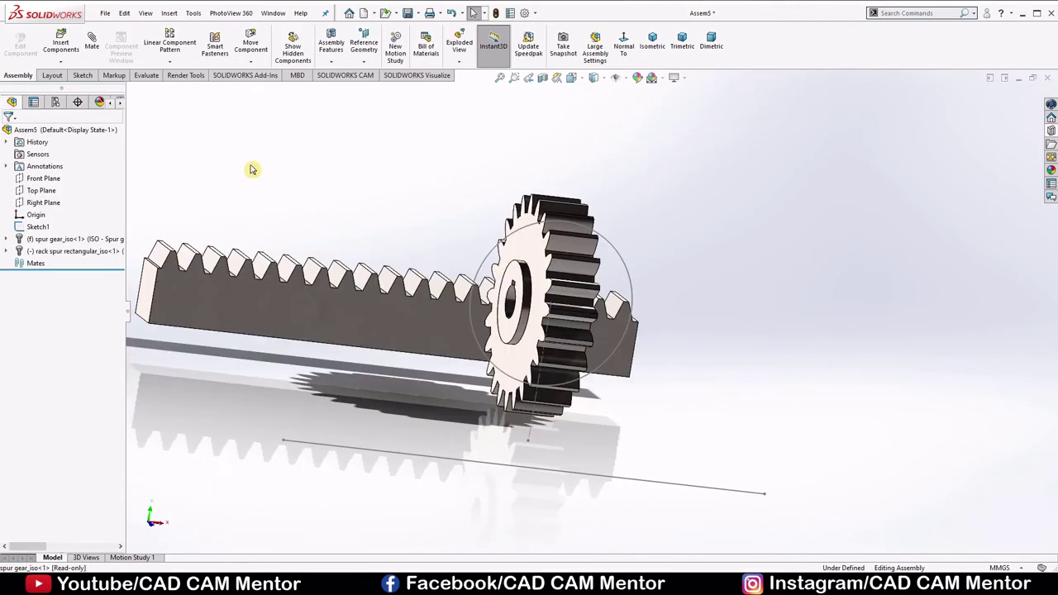
{"action": "left_click", "coordinate": [623, 43]}
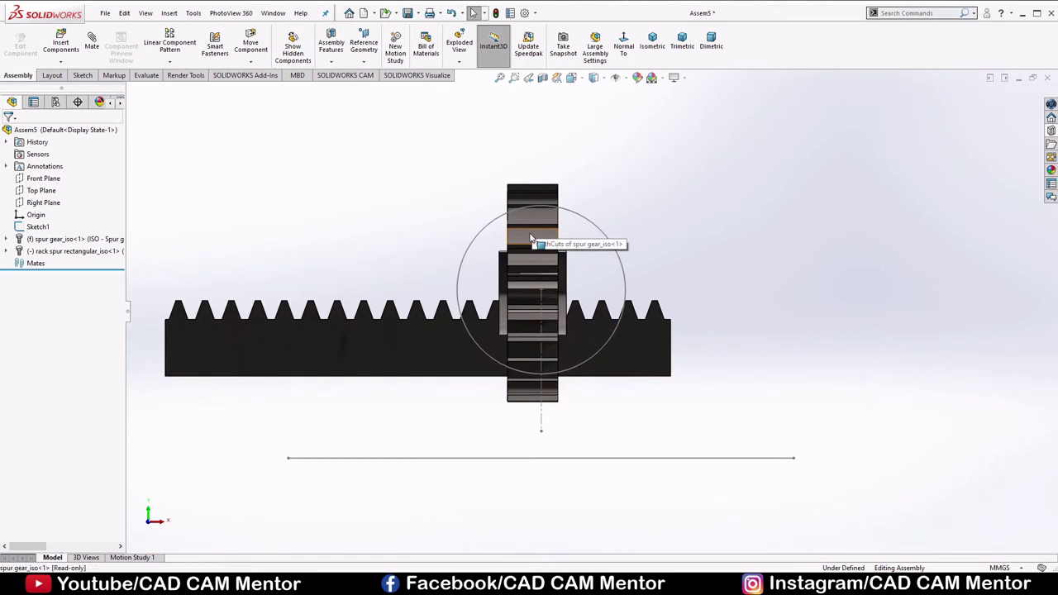
{"action": "right_click", "coordinate": [531, 236]}
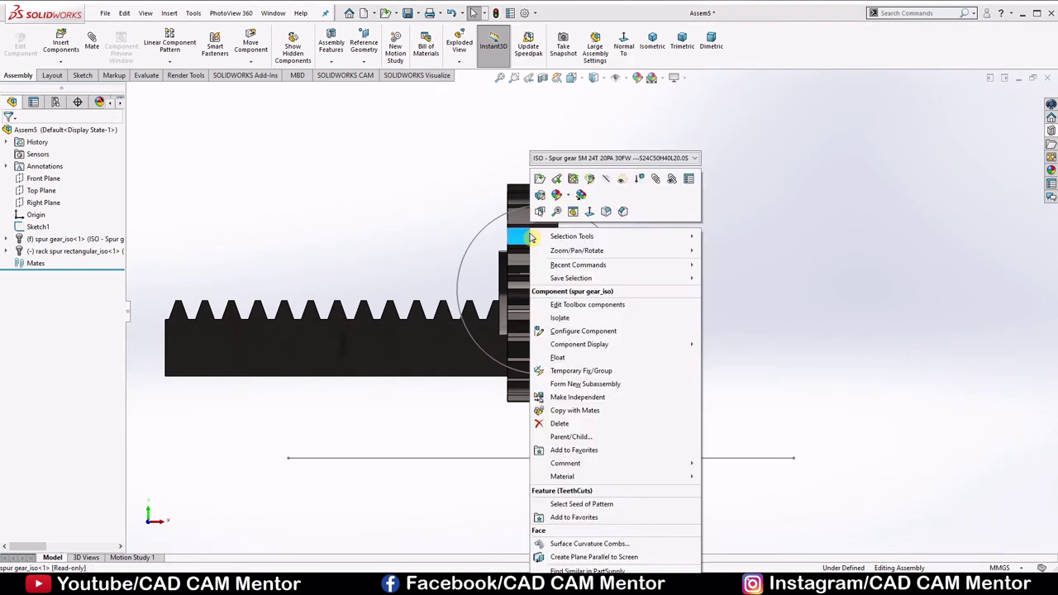
{"action": "left_click", "coordinate": [557, 357]}
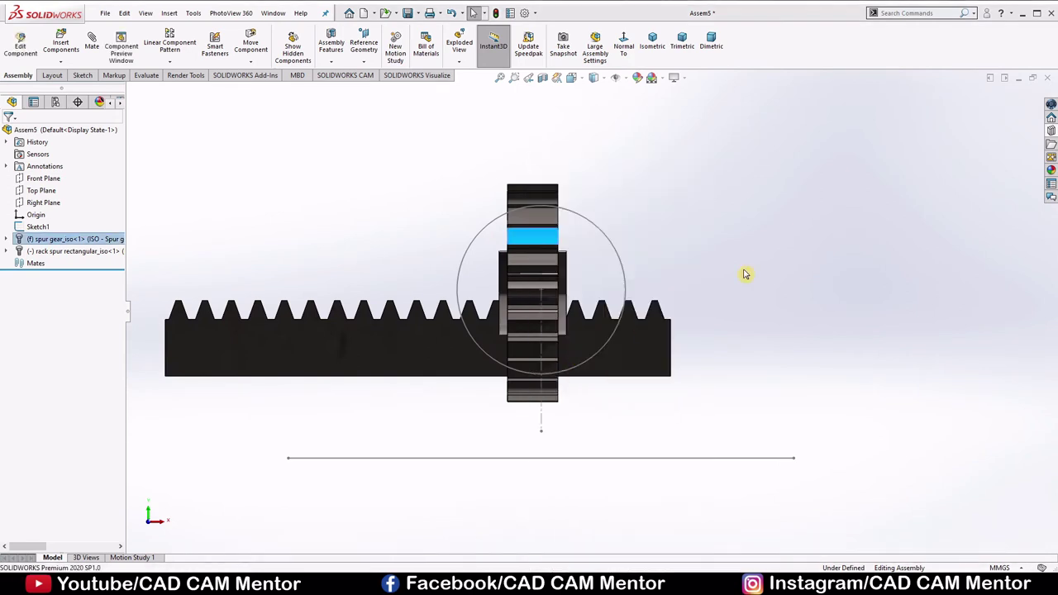
Step: Rotate the spur gear with Rotate Component until its toothed face is parallel to the layout circle
{"action": "left_click", "coordinate": [251, 62]}
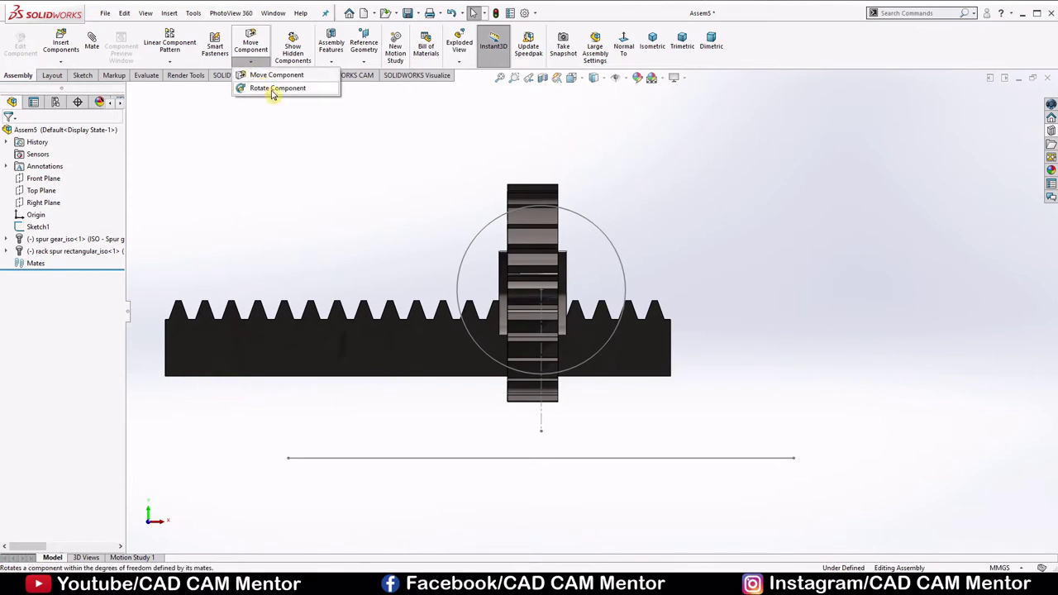
{"action": "left_click", "coordinate": [273, 90]}
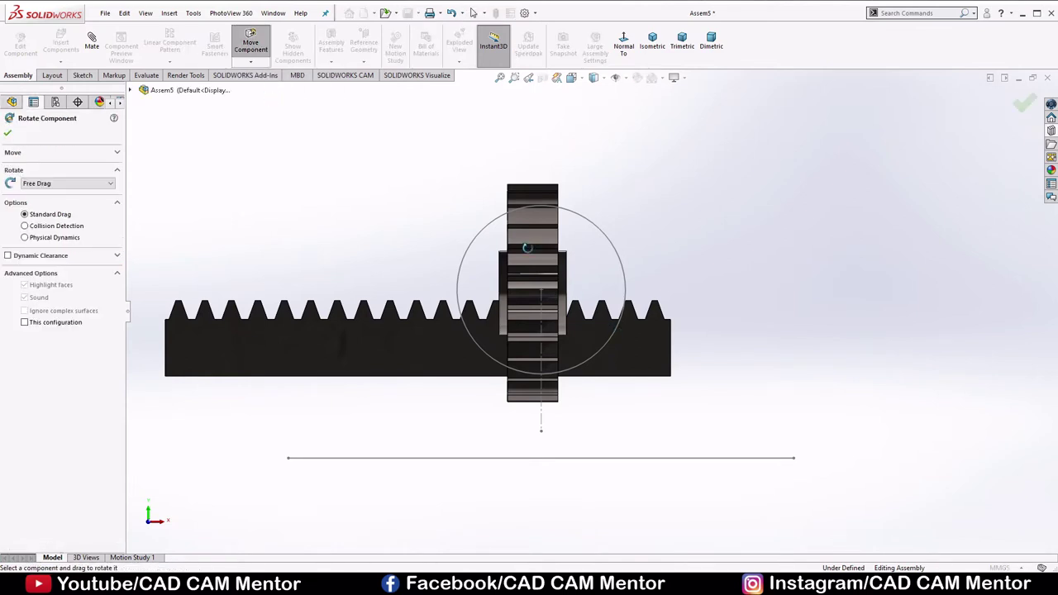
{"action": "left_click_drag", "start_coordinate": [527, 247], "coordinate": [642, 241]}
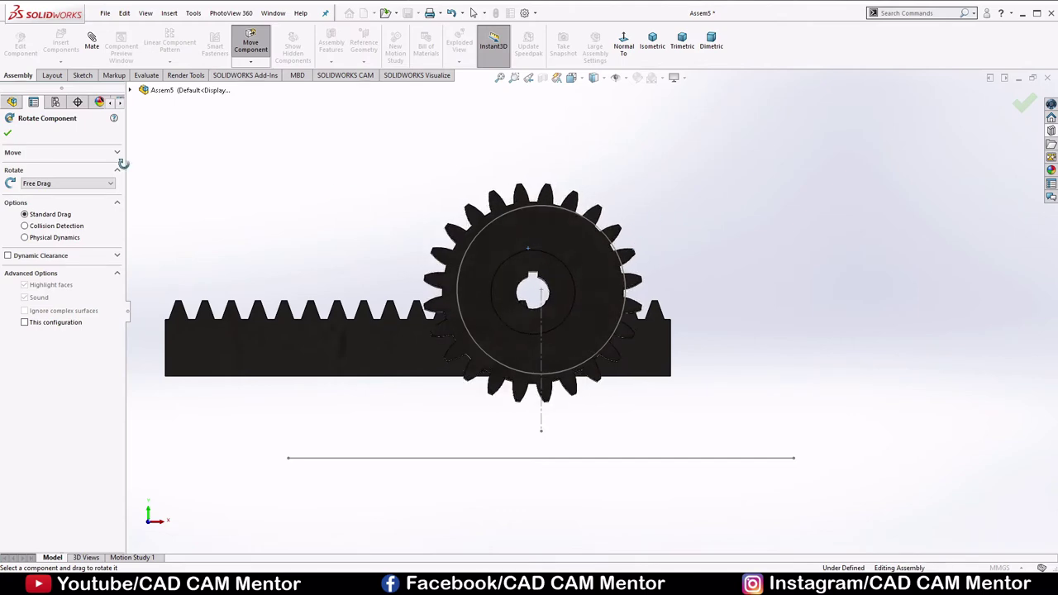
{"action": "left_click", "coordinate": [7, 137]}
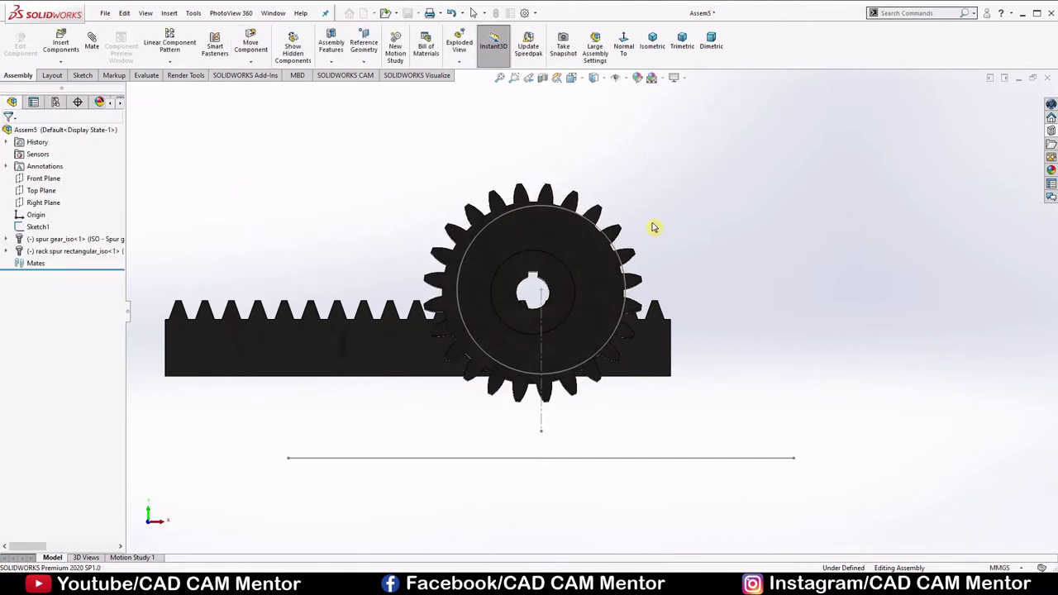
Step: Mate the spur gear's front toothed face coincident with the assembly's Front Plane
{"action": "middle_click_drag", "start_coordinate": [652, 226], "coordinate": [633, 418]}
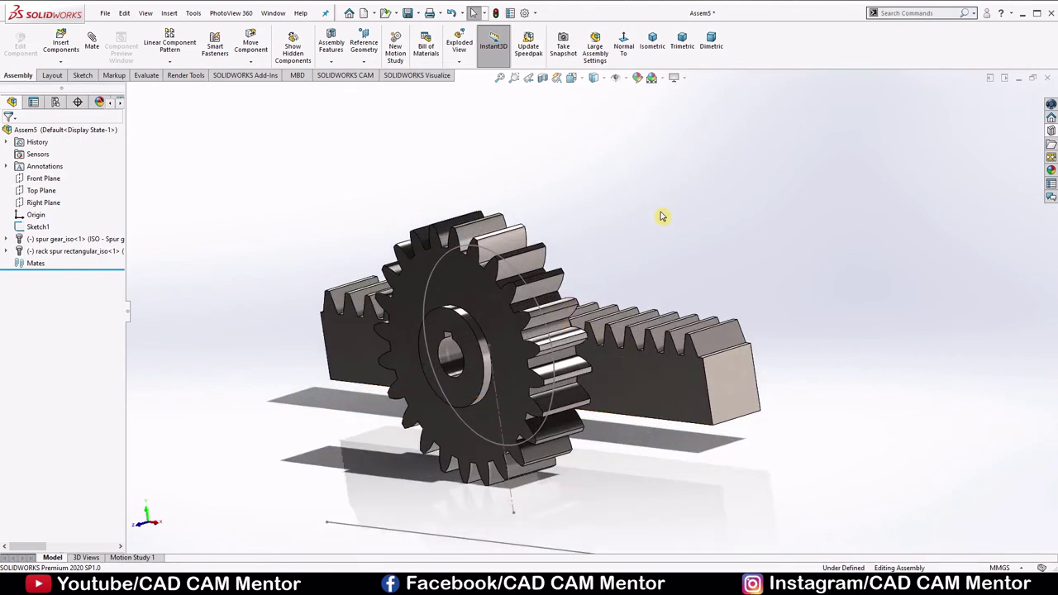
{"action": "left_click", "coordinate": [92, 42]}
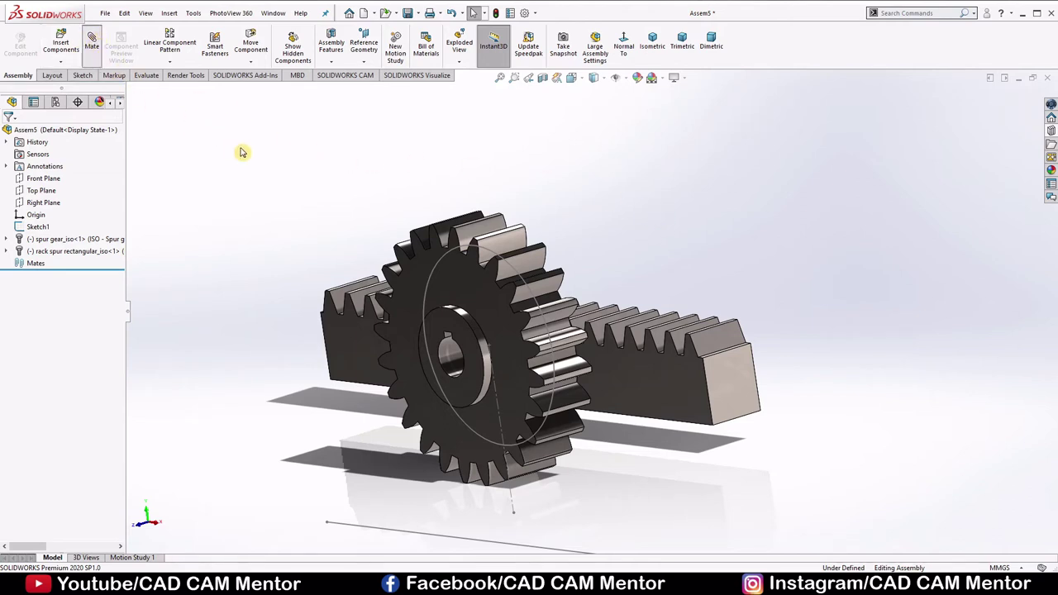
{"action": "middle_click_drag", "start_coordinate": [241, 154], "coordinate": [472, 243]}
{"action": "scroll", "coordinate": [397, 149], "scroll_direction": "up", "scroll_amount": 3}
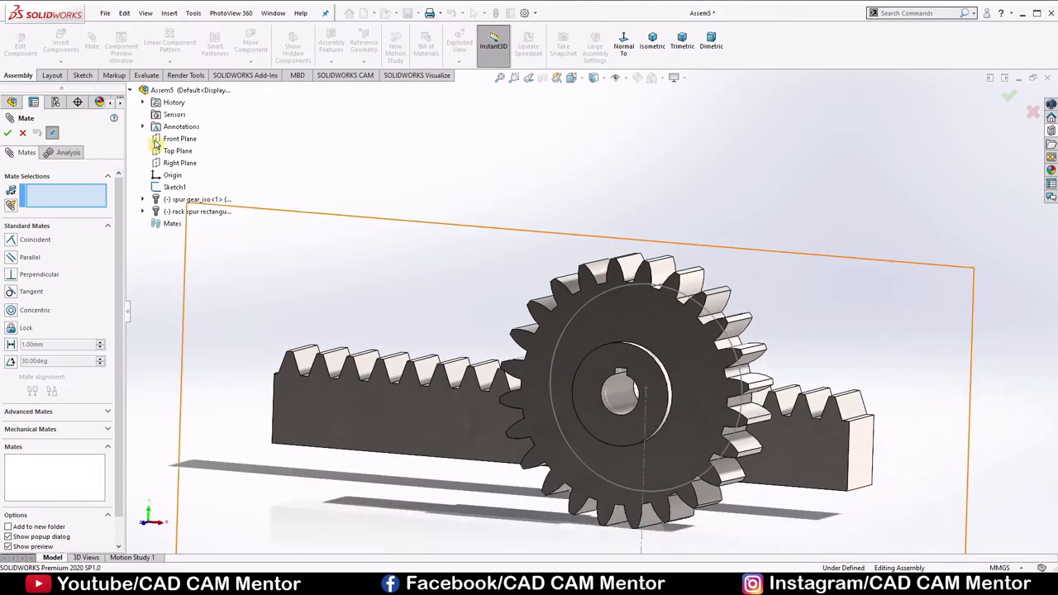
{"action": "left_click", "coordinate": [175, 139]}
{"action": "scroll", "coordinate": [558, 314], "scroll_direction": "down", "scroll_amount": 3}
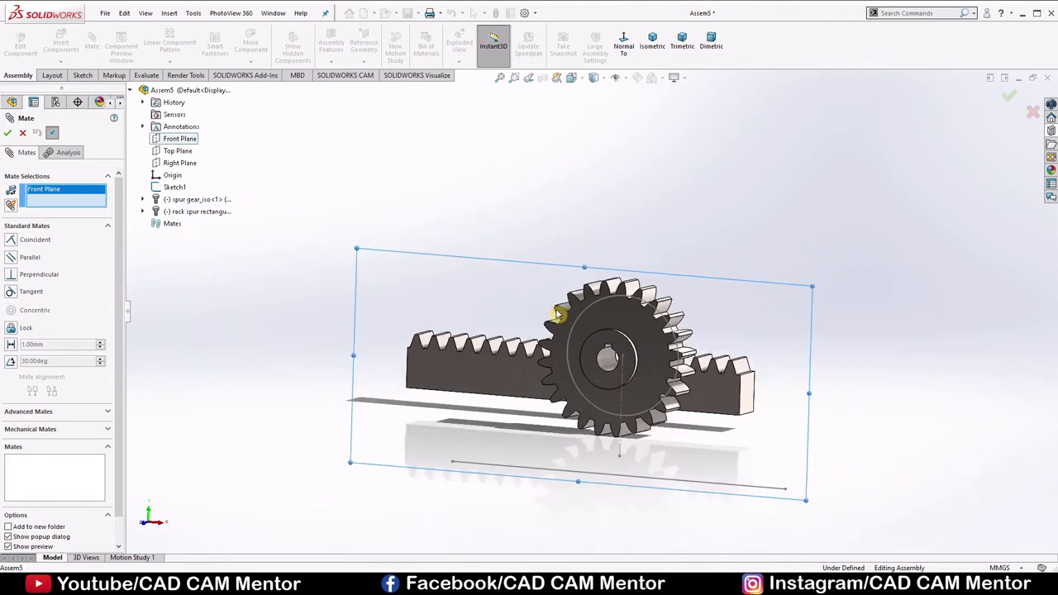
{"action": "scroll", "coordinate": [571, 318], "scroll_direction": "up", "scroll_amount": 4}
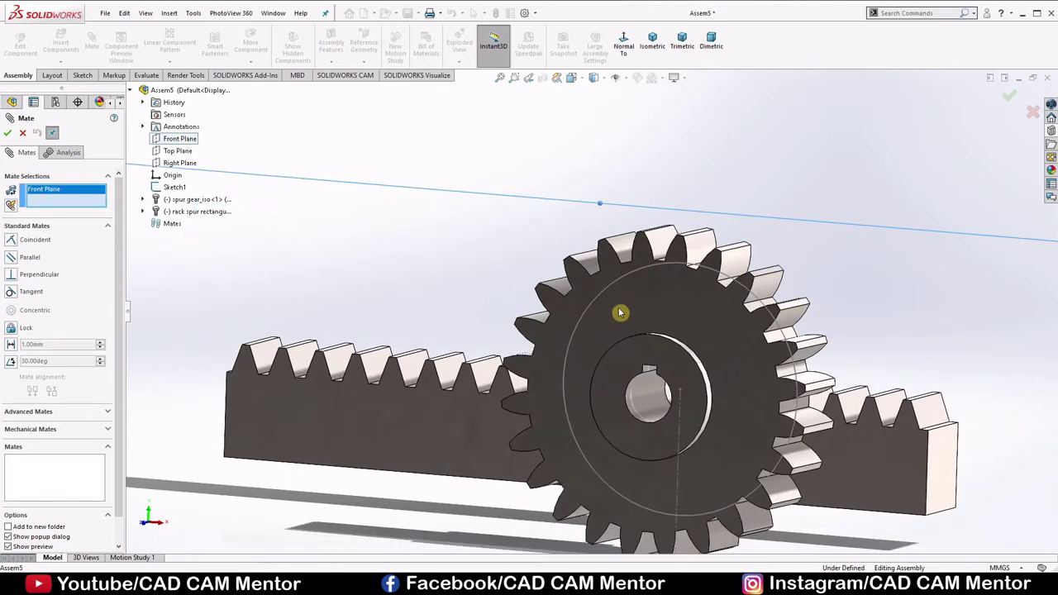
{"action": "left_click", "coordinate": [620, 313]}
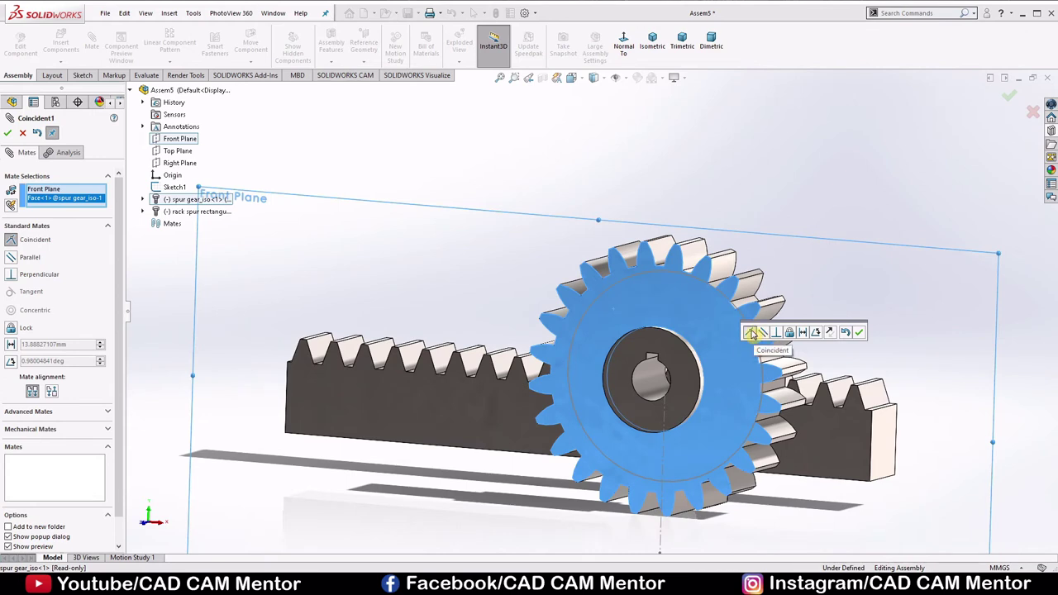
{"action": "left_click", "coordinate": [861, 333]}
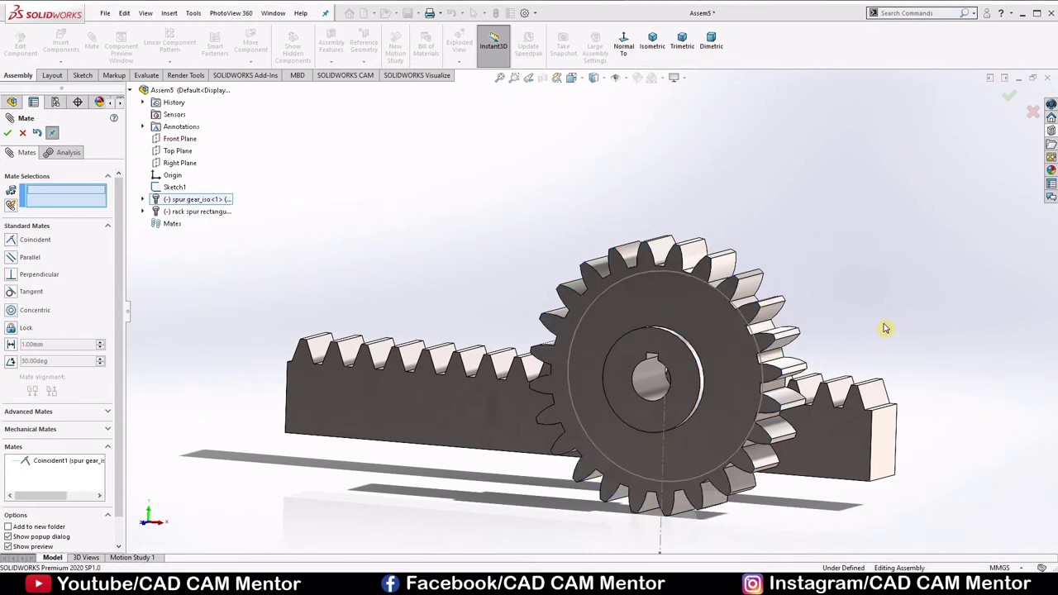
Step: Mate the rack's front toothed face coincident with the assembly's Front Plane
{"action": "left_click", "coordinate": [173, 138]}
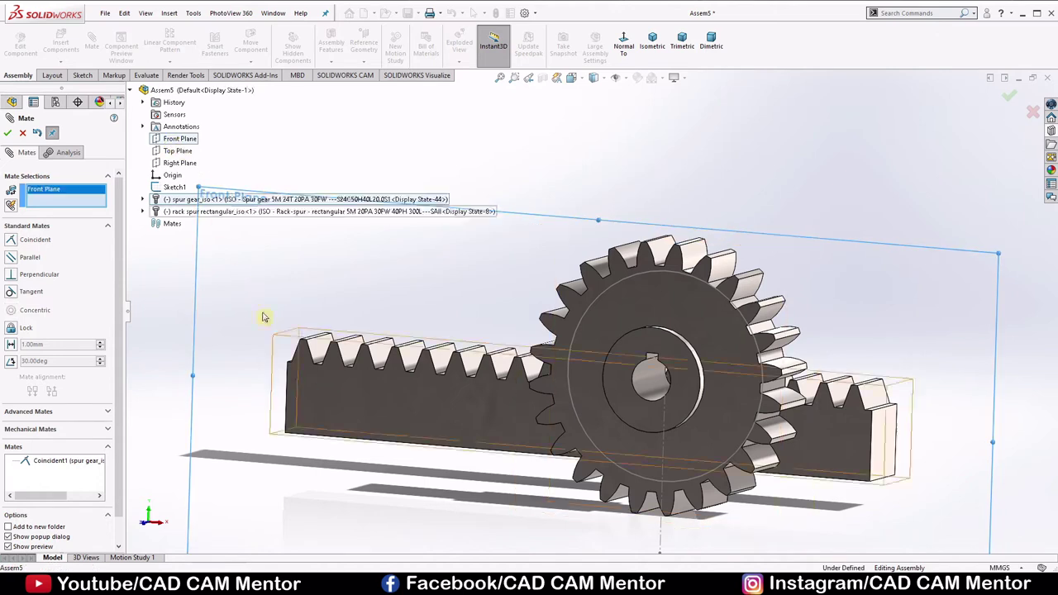
{"action": "left_click", "coordinate": [366, 395]}
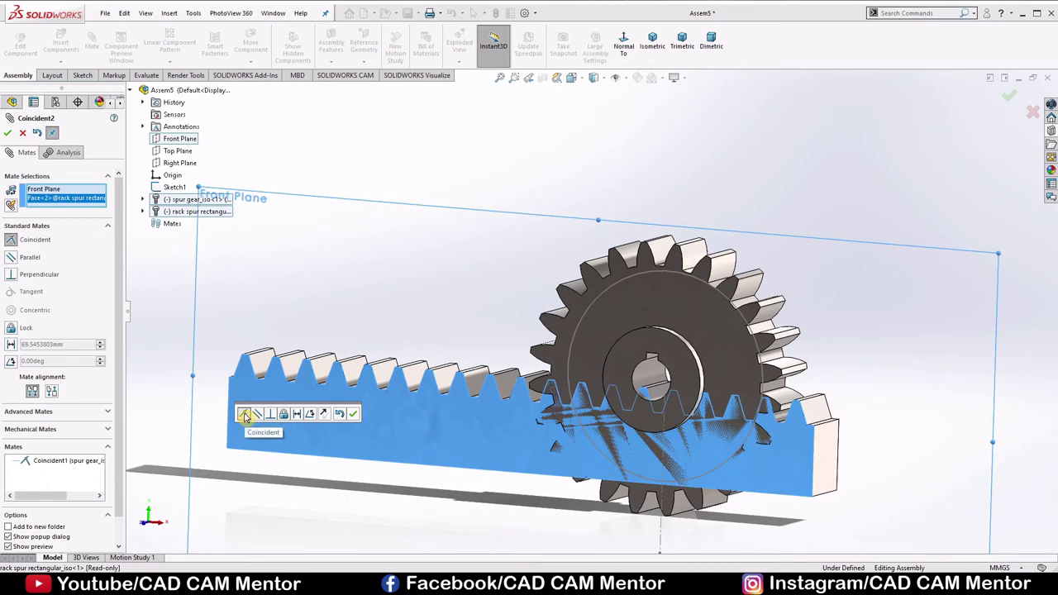
{"action": "left_click", "coordinate": [352, 413]}
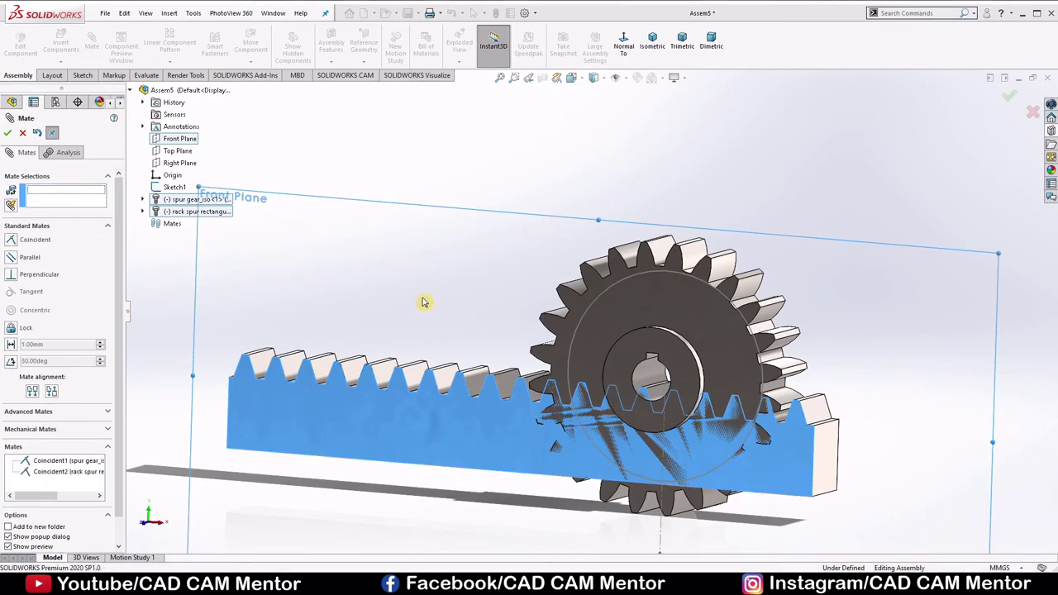
Step: Move the rack clear of the gear and mate its lower front edge coincident with the horizontal layout sketch line
{"action": "key", "text": "f"}
{"action": "left_click_drag", "start_coordinate": [502, 364], "coordinate": [342, 406]}
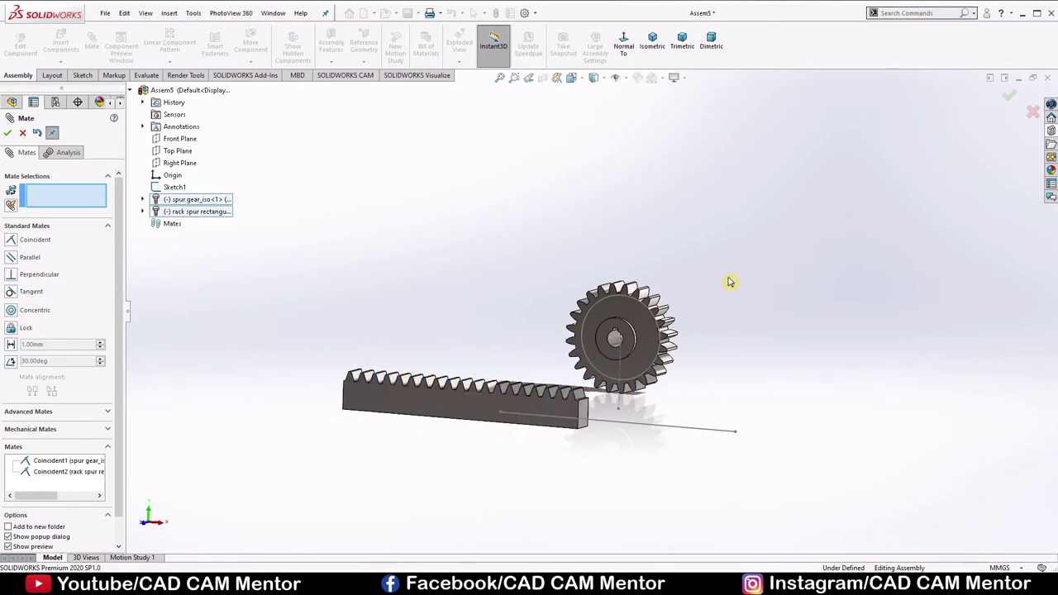
{"action": "middle_click_drag", "start_coordinate": [729, 282], "coordinate": [739, 309]}
{"action": "scroll", "coordinate": [577, 352], "scroll_direction": "down", "scroll_amount": 5}
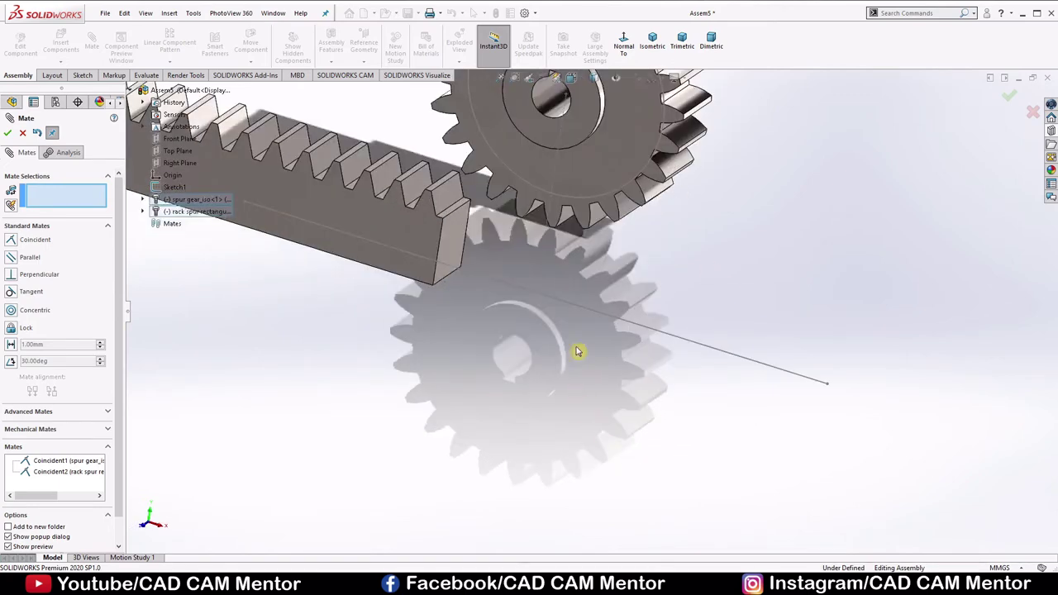
{"action": "middle_click_drag", "start_coordinate": [577, 351], "coordinate": [631, 321]}
{"action": "left_click", "coordinate": [606, 315]}
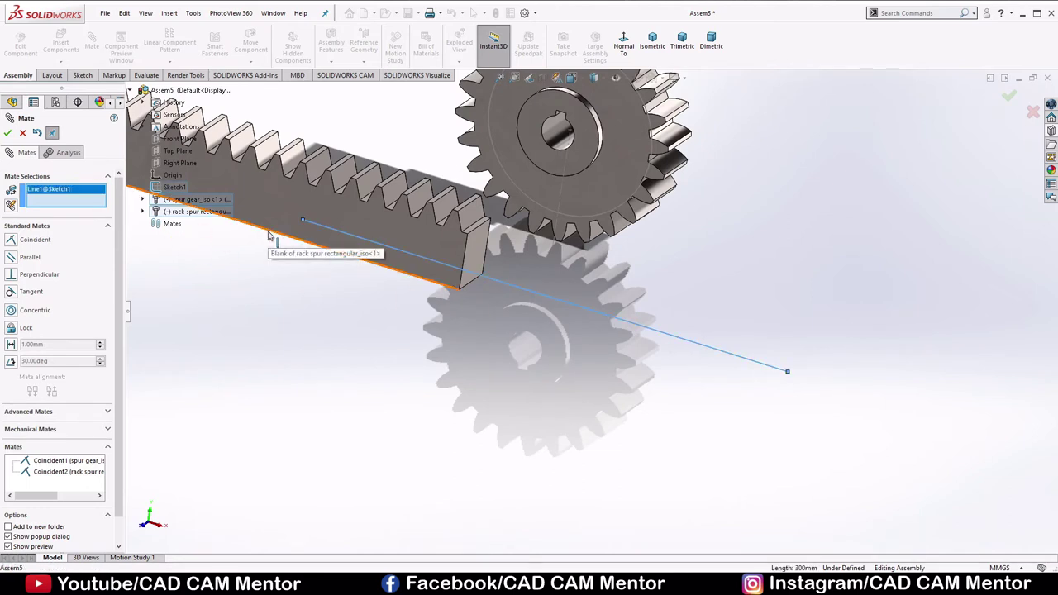
{"action": "left_click", "coordinate": [268, 236]}
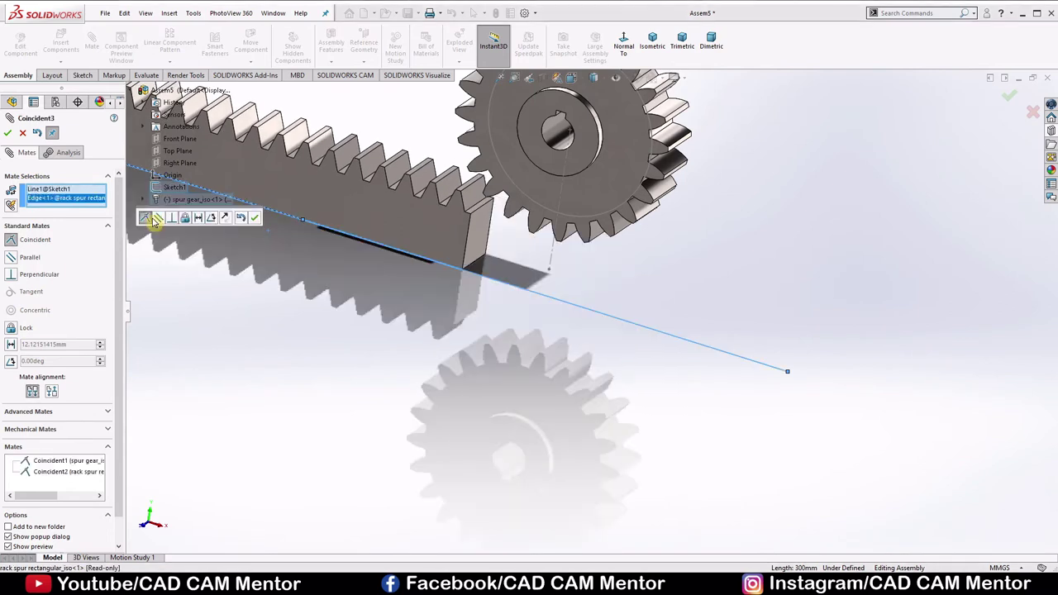
{"action": "left_click", "coordinate": [255, 217]}
Step: Mate the spur gear's bore concentric with the layout sketch circle, leaving its rotation unlocked
{"action": "scroll", "coordinate": [682, 239], "scroll_direction": "up", "scroll_amount": 3}
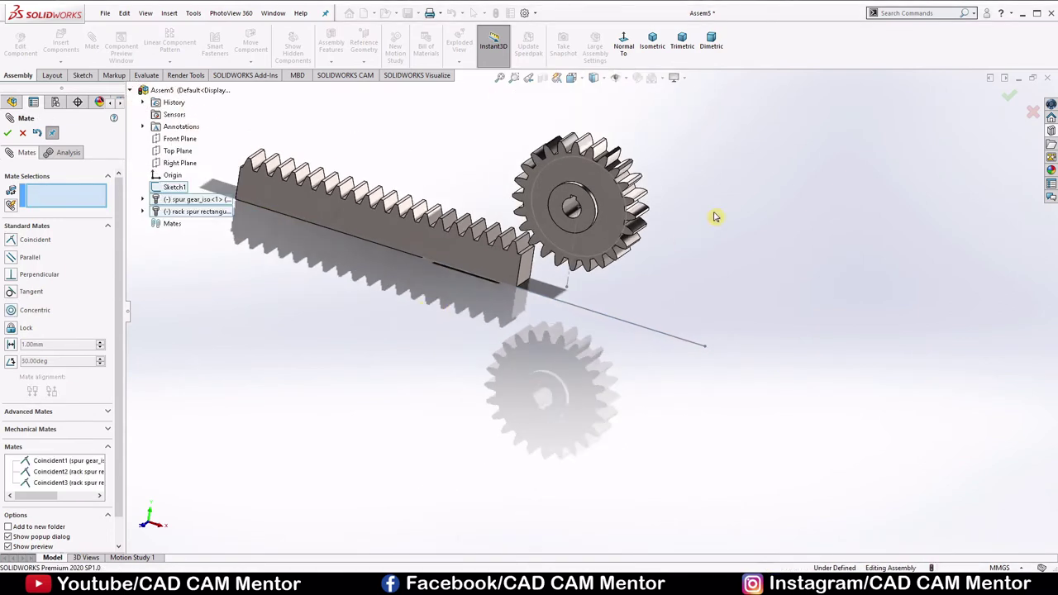
{"action": "scroll", "coordinate": [653, 256], "scroll_direction": "up", "scroll_amount": 5}
{"action": "scroll", "coordinate": [590, 258], "scroll_direction": "down", "scroll_amount": 5}
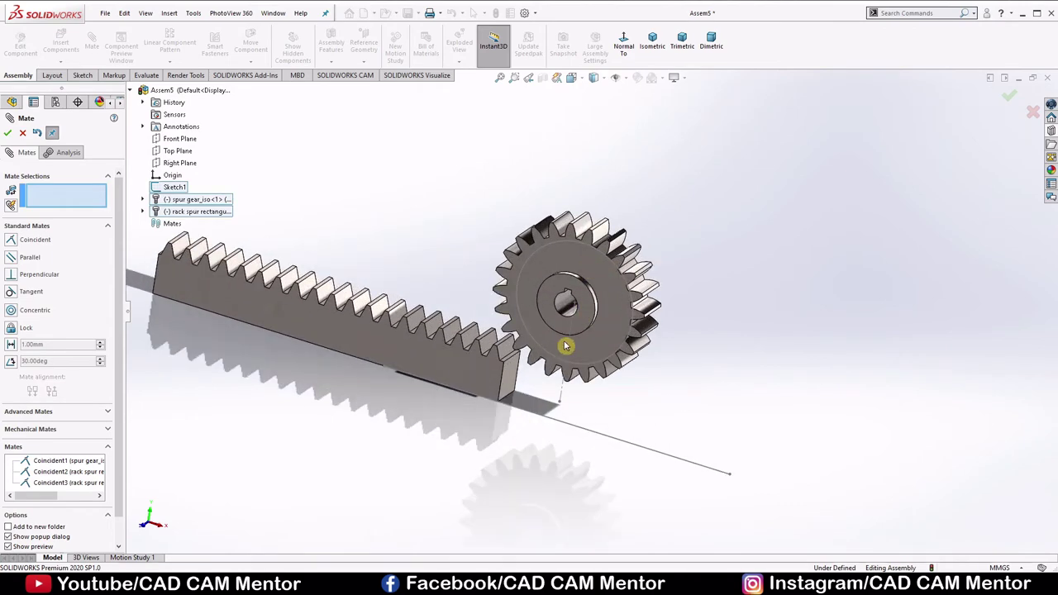
{"action": "scroll", "coordinate": [525, 316], "scroll_direction": "down", "scroll_amount": 5}
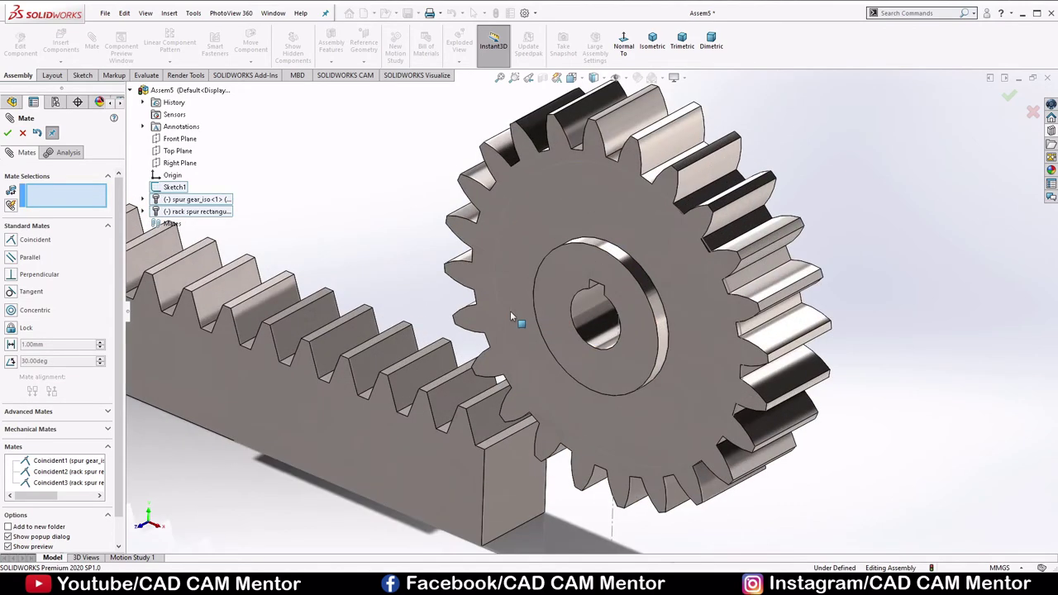
{"action": "left_click", "coordinate": [501, 322]}
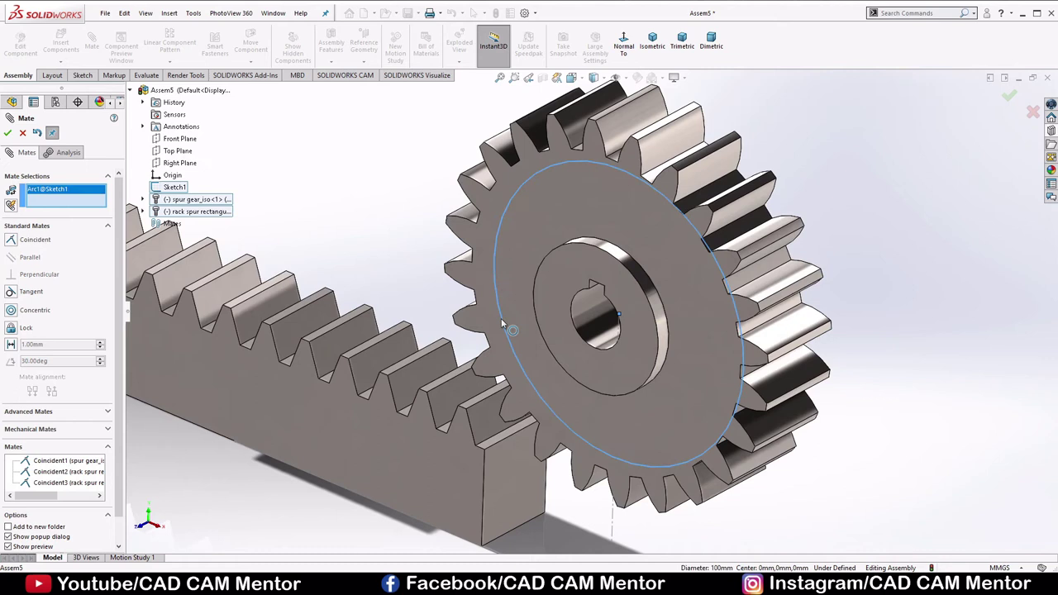
{"action": "left_click", "coordinate": [584, 324]}
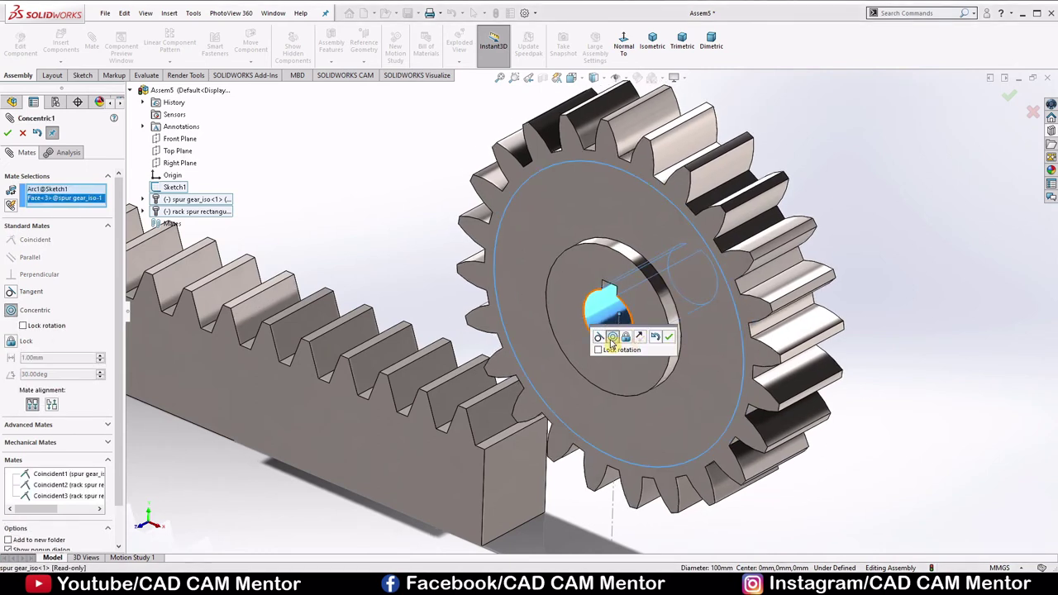
{"action": "left_click", "coordinate": [667, 336]}
Step: Slide the rack along the layout line until it lies beneath the spur gear, and finish mating
{"action": "scroll", "coordinate": [671, 351], "scroll_direction": "up", "scroll_amount": 3}
{"action": "scroll", "coordinate": [707, 360], "scroll_direction": "up", "scroll_amount": 2}
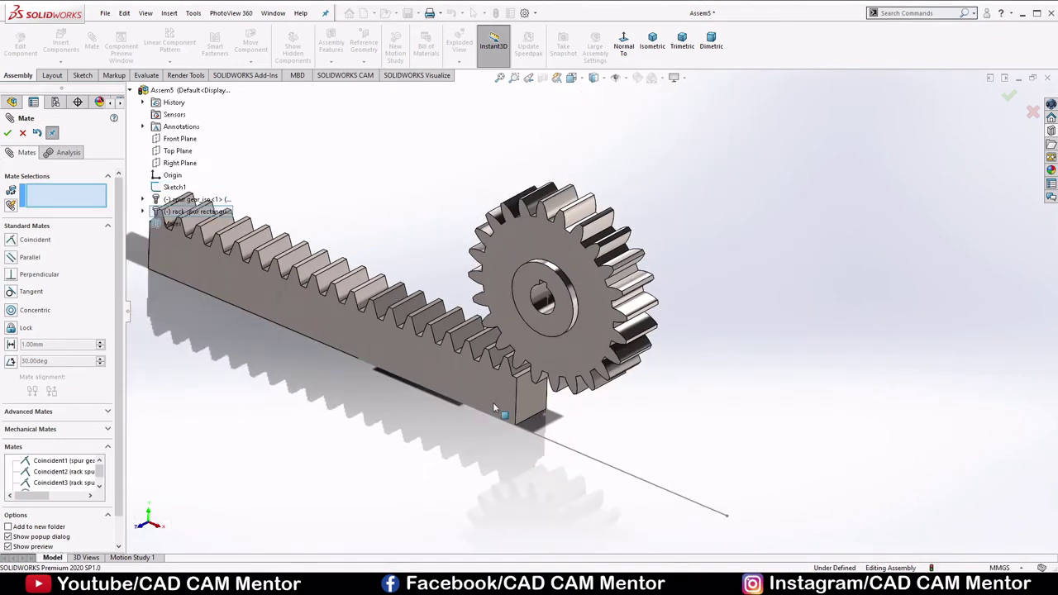
{"action": "left_click_drag", "start_coordinate": [493, 406], "coordinate": [734, 424]}
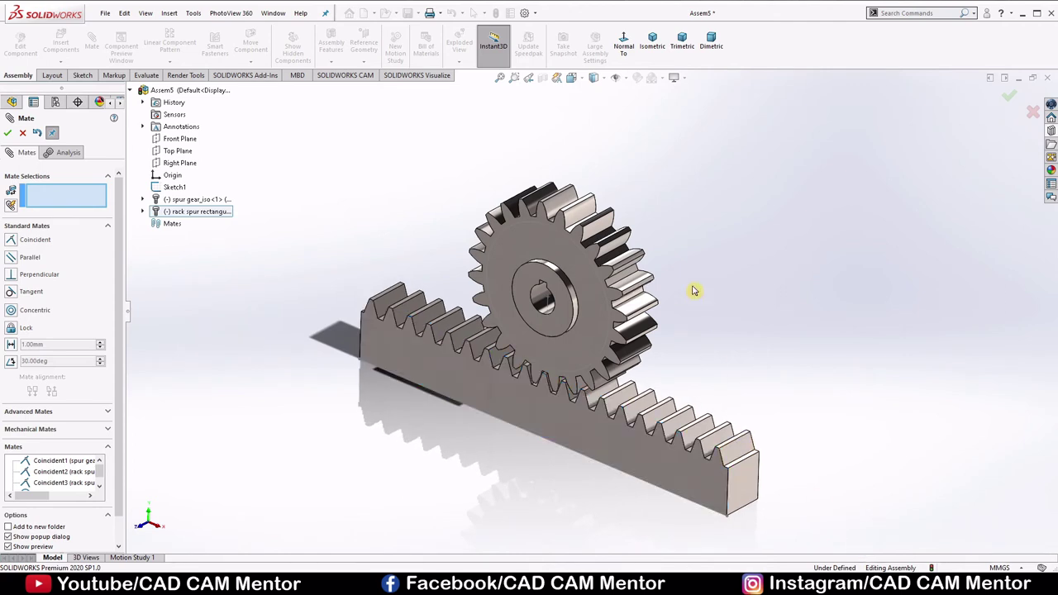
{"action": "left_click", "coordinate": [8, 134]}
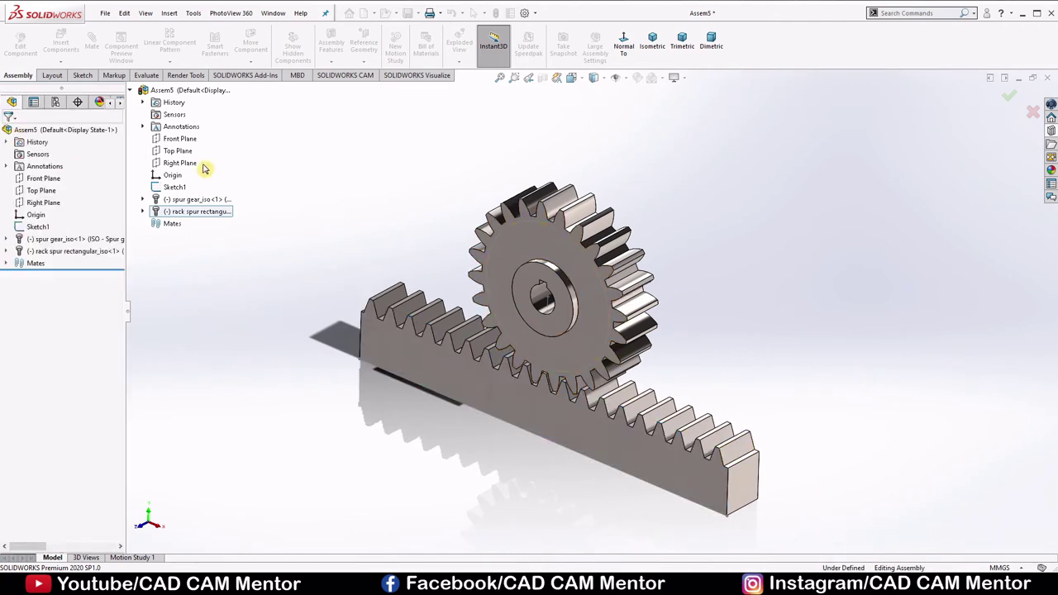
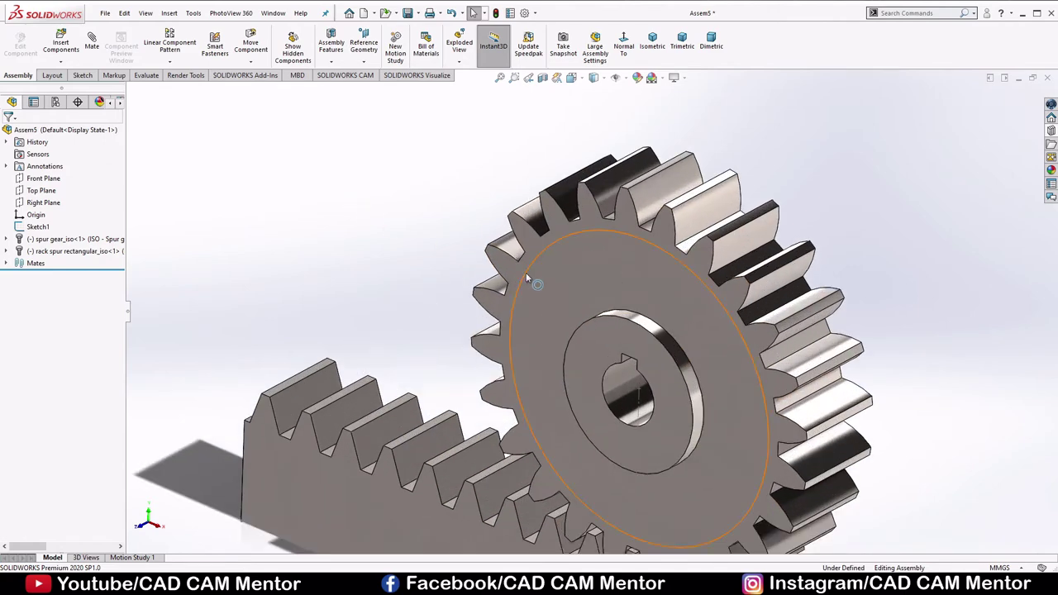
Step: Hide the layout sketch, Sketch1
{"action": "right_click", "coordinate": [527, 277]}
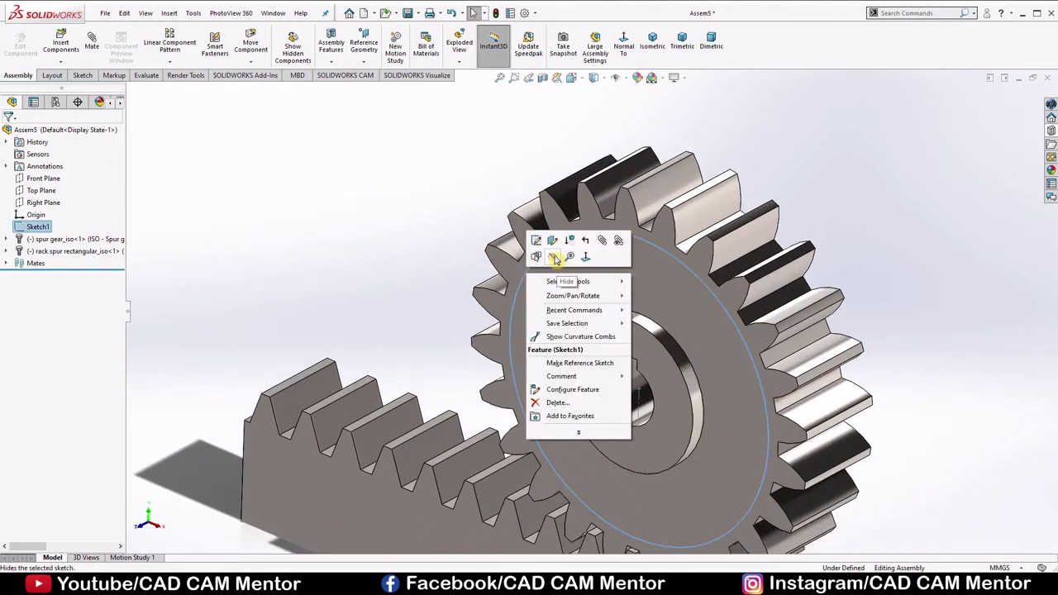
{"action": "left_click", "coordinate": [553, 258]}
{"action": "key", "text": "f"}
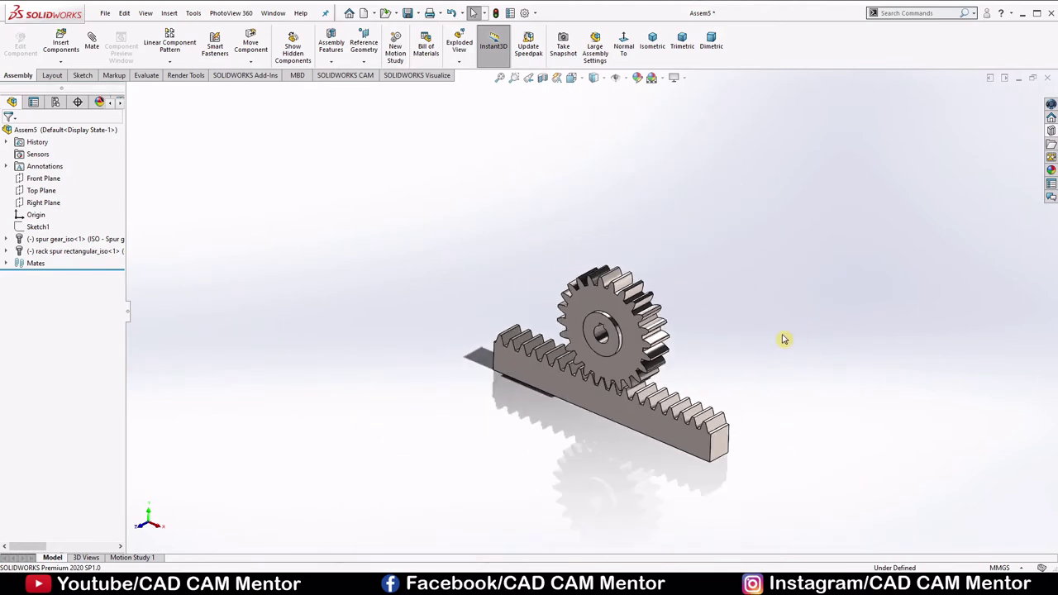
Step: With Move Component in a front view, adjust the spur gear until its teeth sit in the rack's gaps without overlapping
{"action": "scroll", "coordinate": [690, 369], "scroll_direction": "down", "scroll_amount": 2}
{"action": "scroll", "coordinate": [686, 364], "scroll_direction": "down", "scroll_amount": 3}
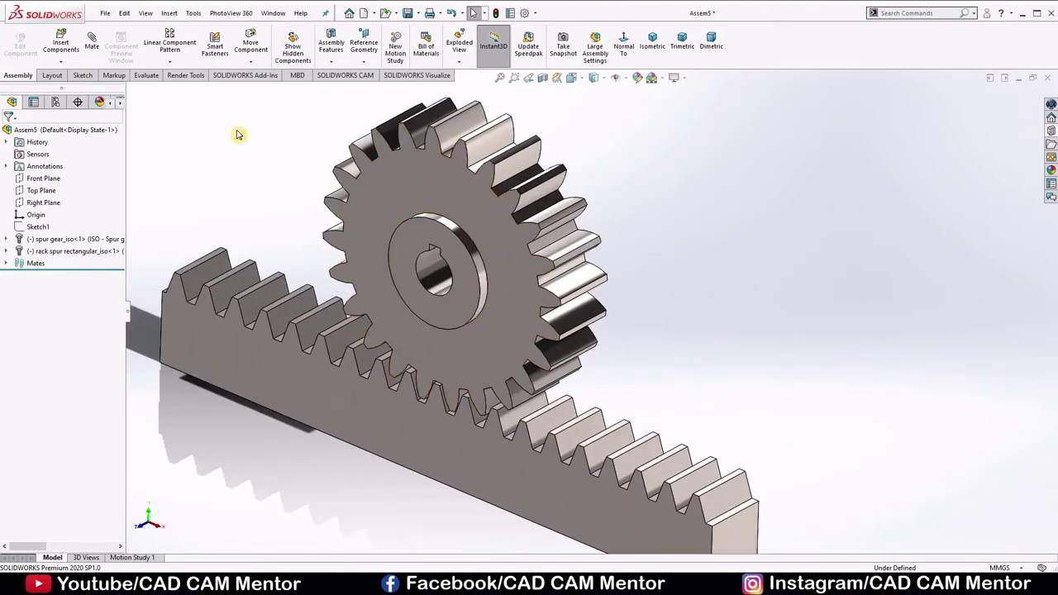
{"action": "left_click", "coordinate": [252, 43]}
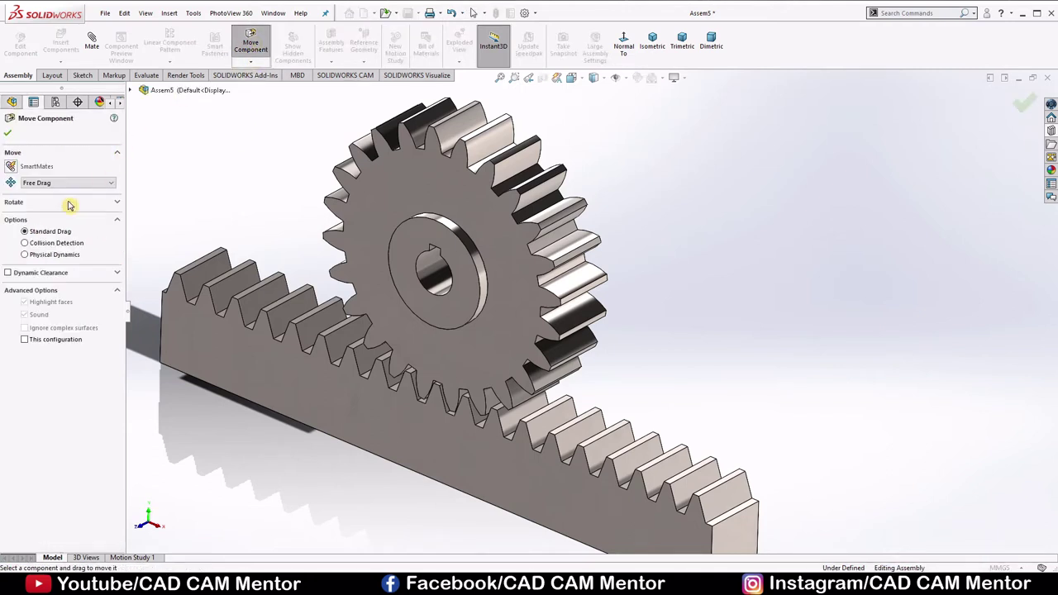
{"action": "left_click", "coordinate": [623, 41]}
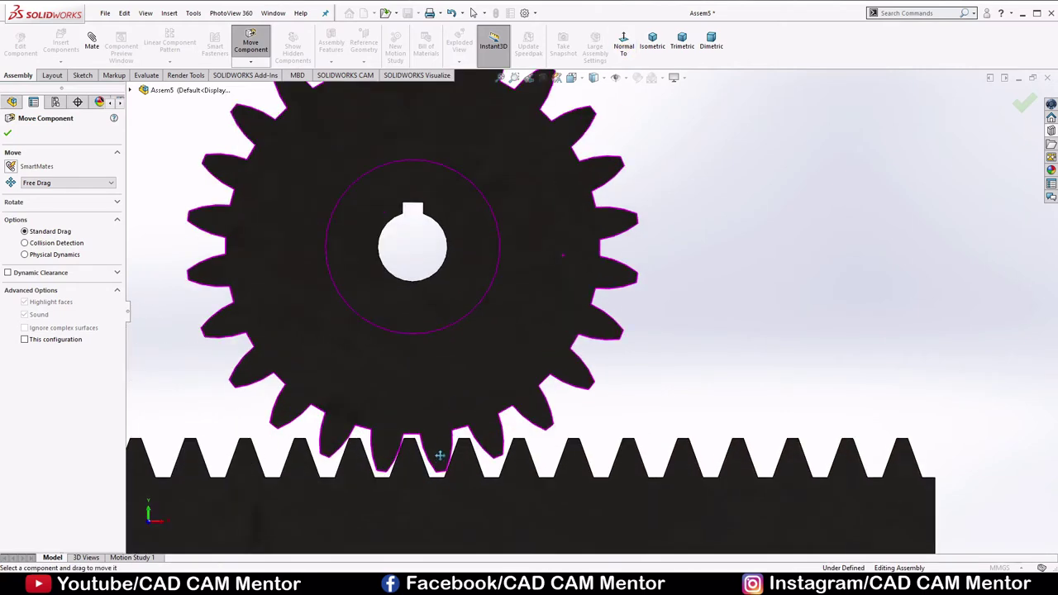
{"action": "left_click", "coordinate": [438, 455]}
{"action": "scroll", "coordinate": [446, 430], "scroll_direction": "down", "scroll_amount": 5}
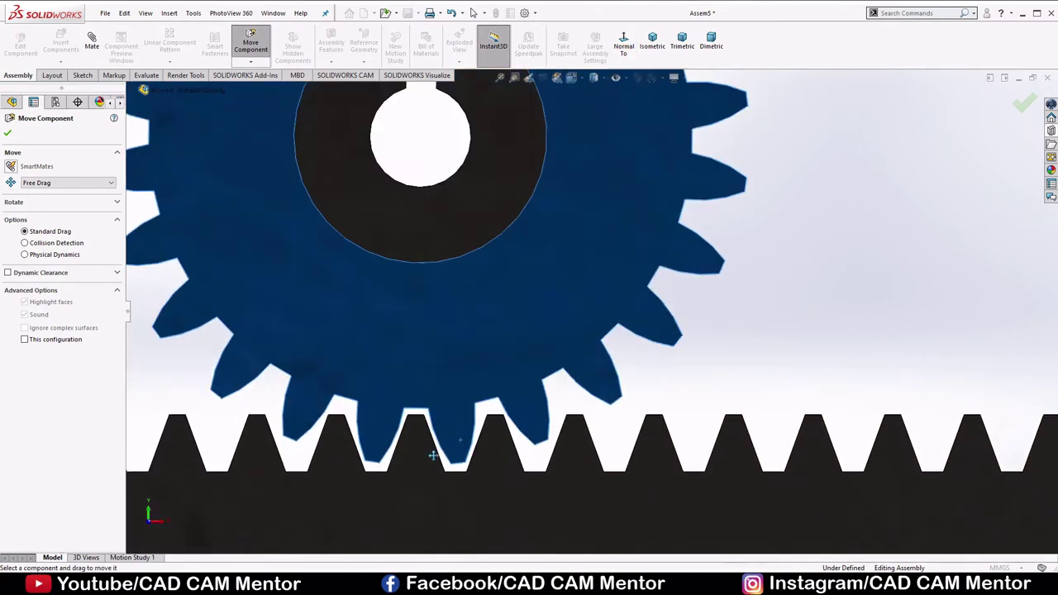
{"action": "left_click_drag", "start_coordinate": [485, 387], "coordinate": [479, 388]}
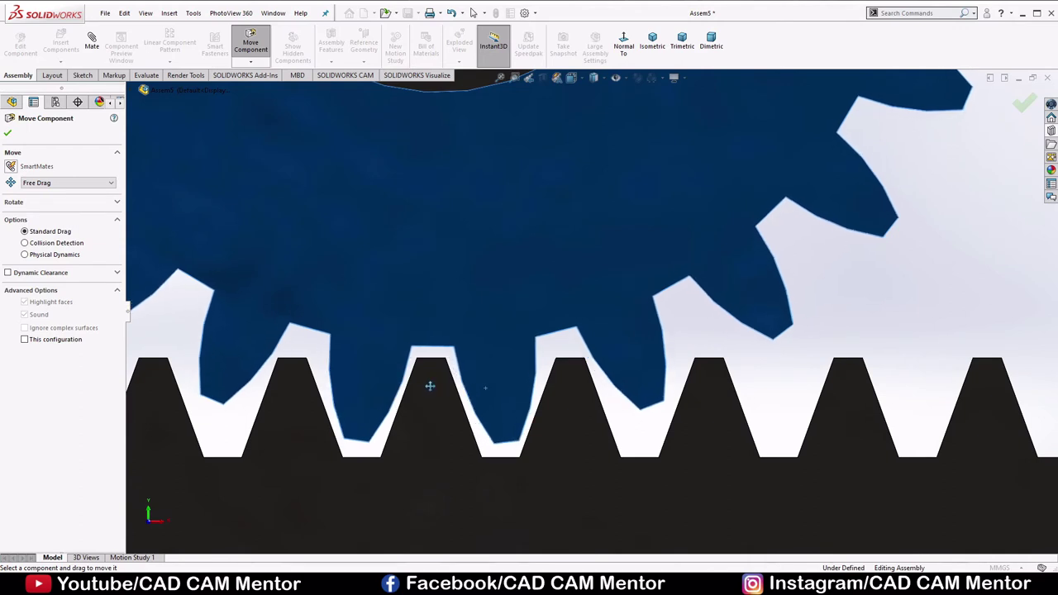
Step: Switch Move Component to Physical Dynamics for all components, turn the gear so that it drives the rack, and finish the move
{"action": "left_click", "coordinate": [25, 254]}
{"action": "scroll", "coordinate": [503, 309], "scroll_direction": "up", "scroll_amount": 5}
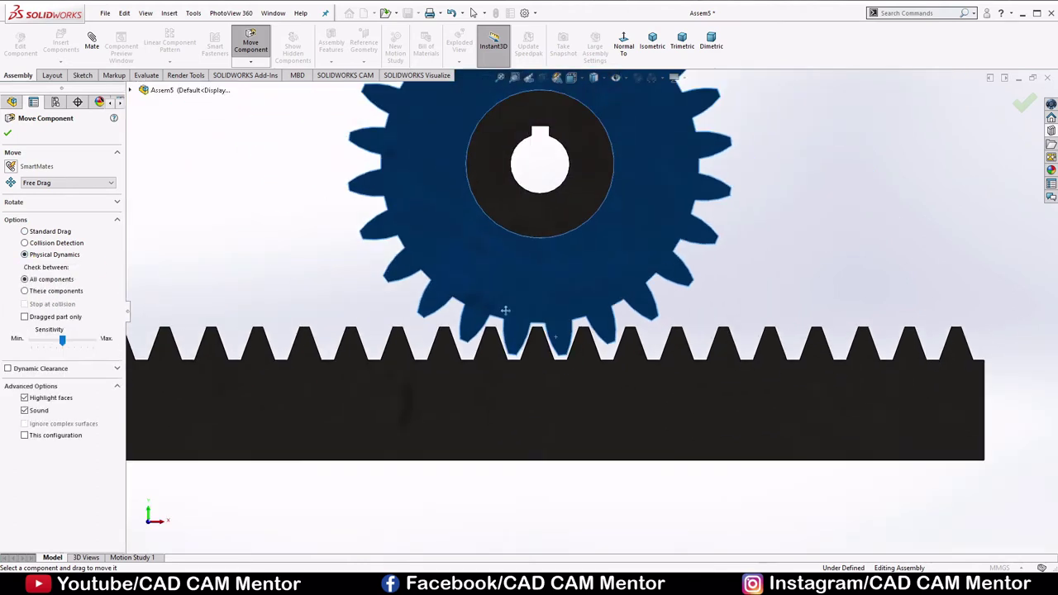
{"action": "left_click_drag", "start_coordinate": [576, 344], "coordinate": [544, 351]}
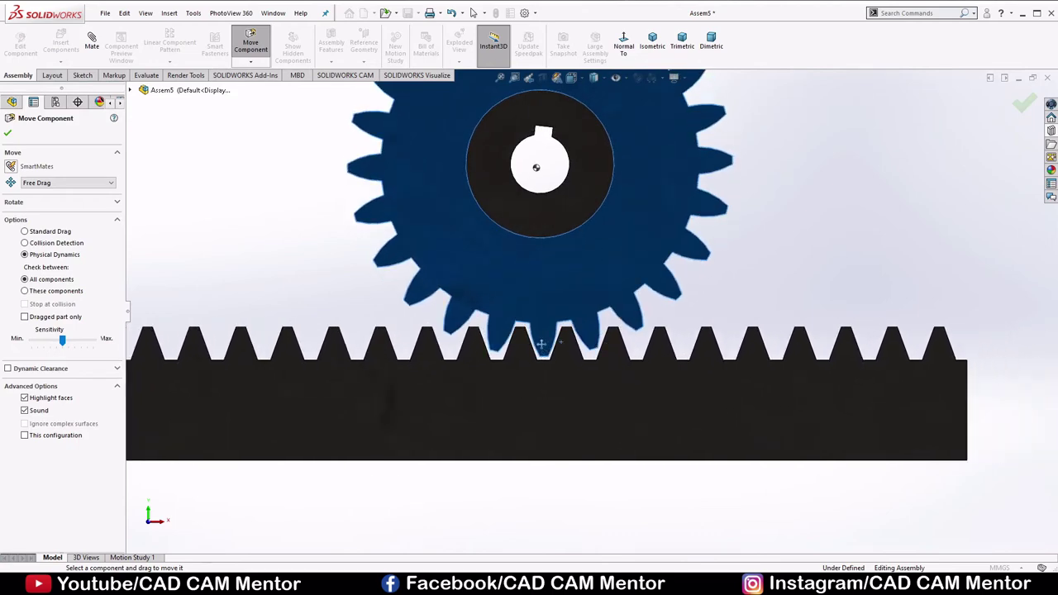
{"action": "middle_click_drag", "start_coordinate": [802, 224], "coordinate": [769, 305]}
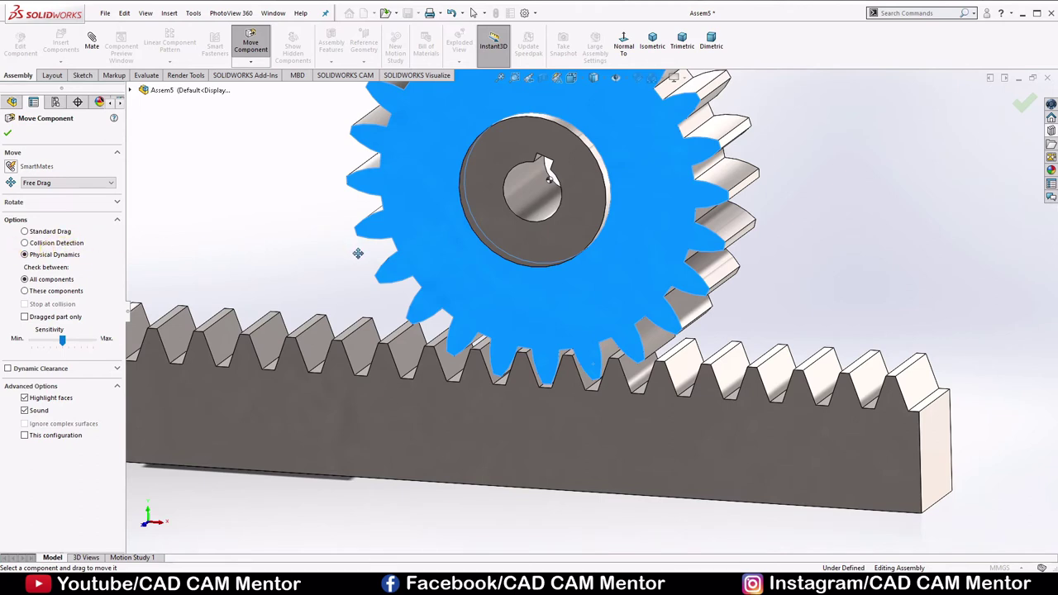
{"action": "left_click", "coordinate": [7, 137]}
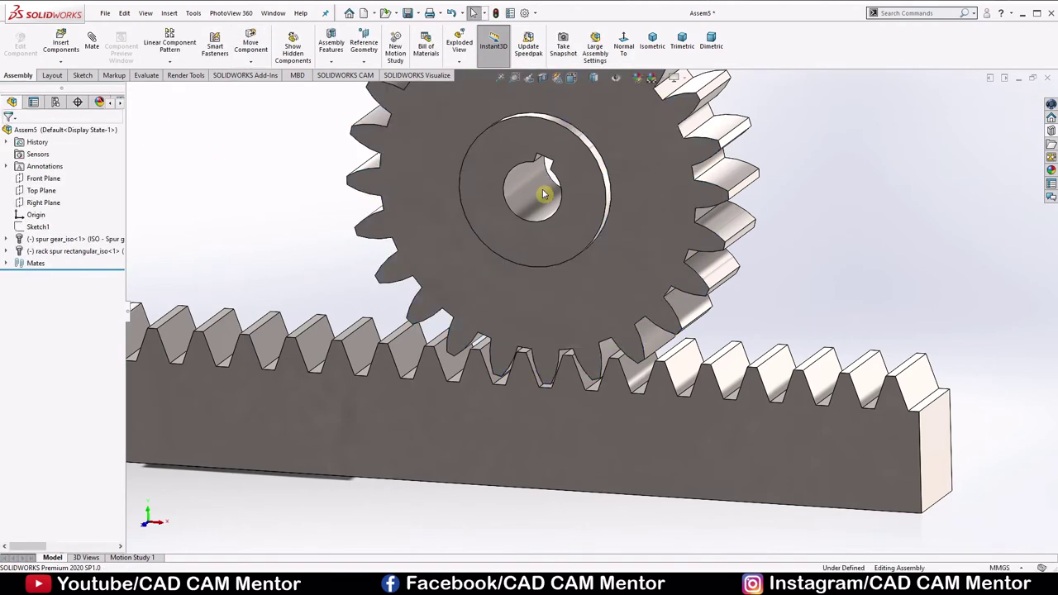
Step: Show the assembly in isometric view and apply the polished steel appearance to the spur gear
{"action": "key", "text": "f"}
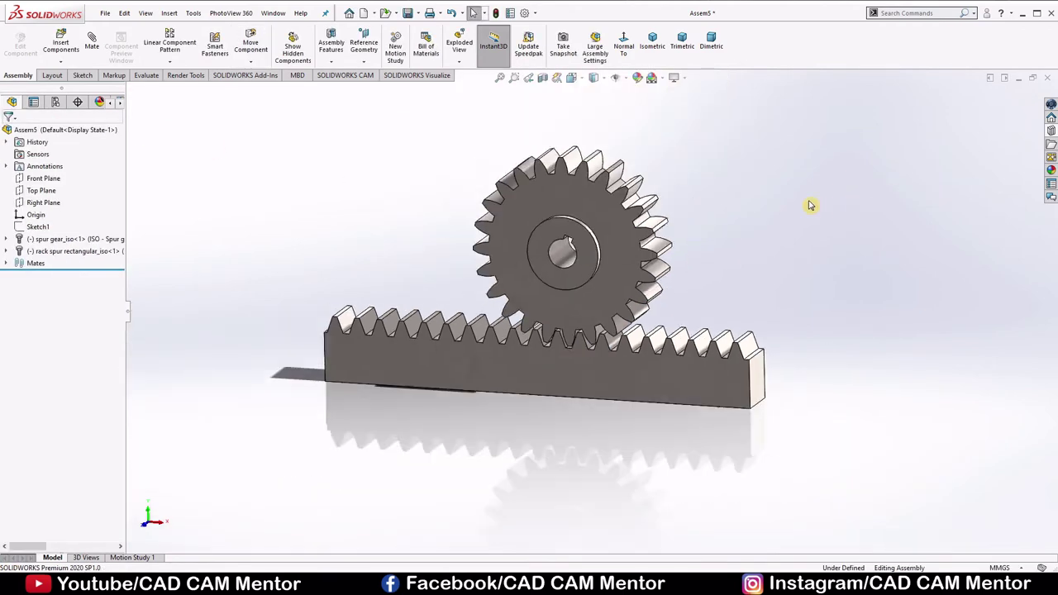
{"action": "left_click", "coordinate": [654, 42]}
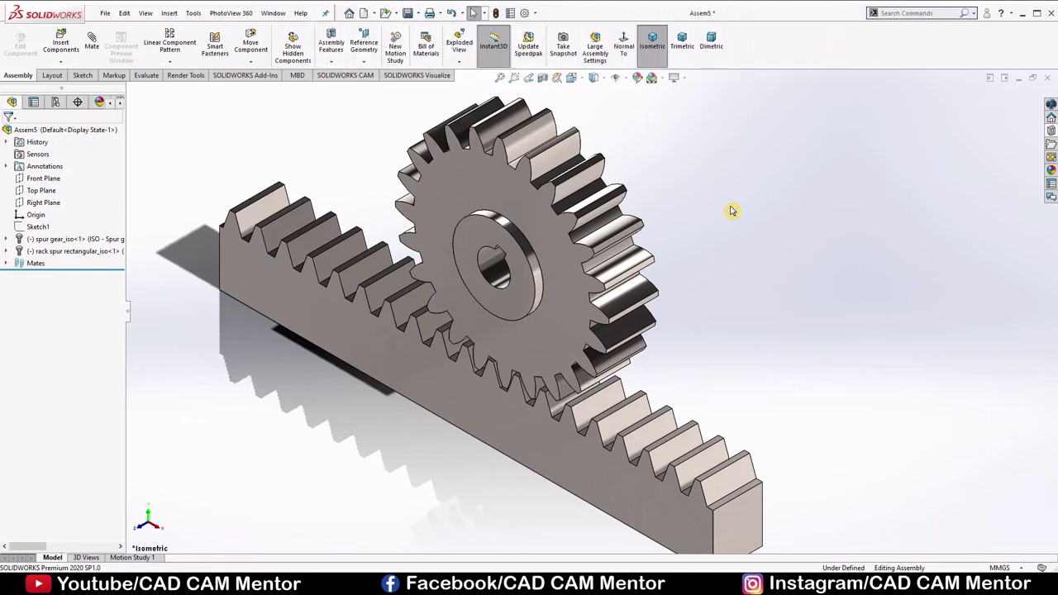
{"action": "left_click", "coordinate": [1049, 168]}
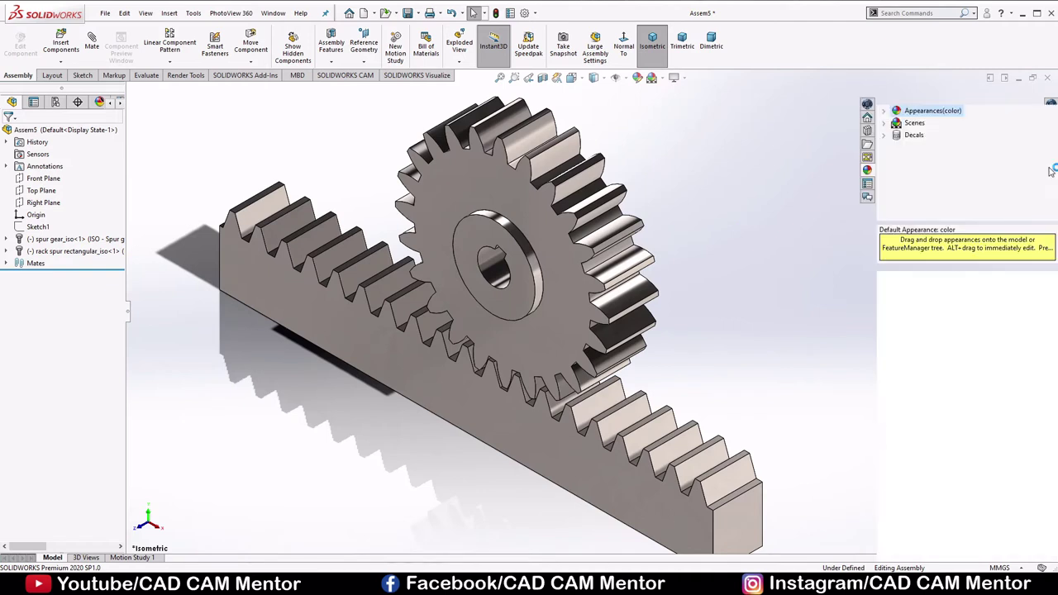
{"action": "left_click", "coordinate": [885, 112]}
{"action": "left_click", "coordinate": [896, 136]}
{"action": "left_click", "coordinate": [936, 123]}
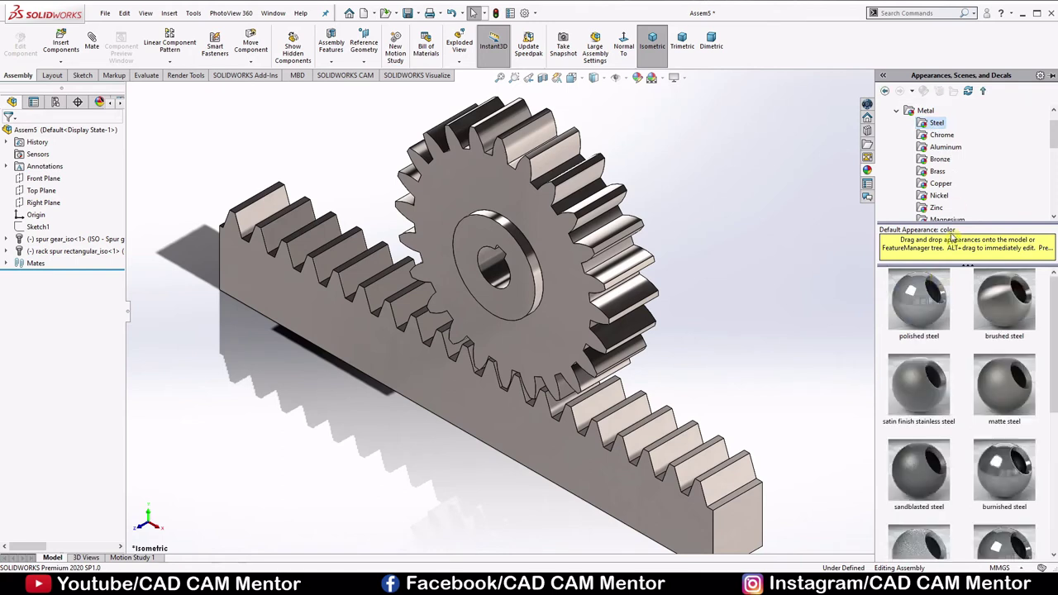
{"action": "left_click_drag", "start_coordinate": [919, 299], "coordinate": [565, 278]}
{"action": "left_click", "coordinate": [565, 278]}
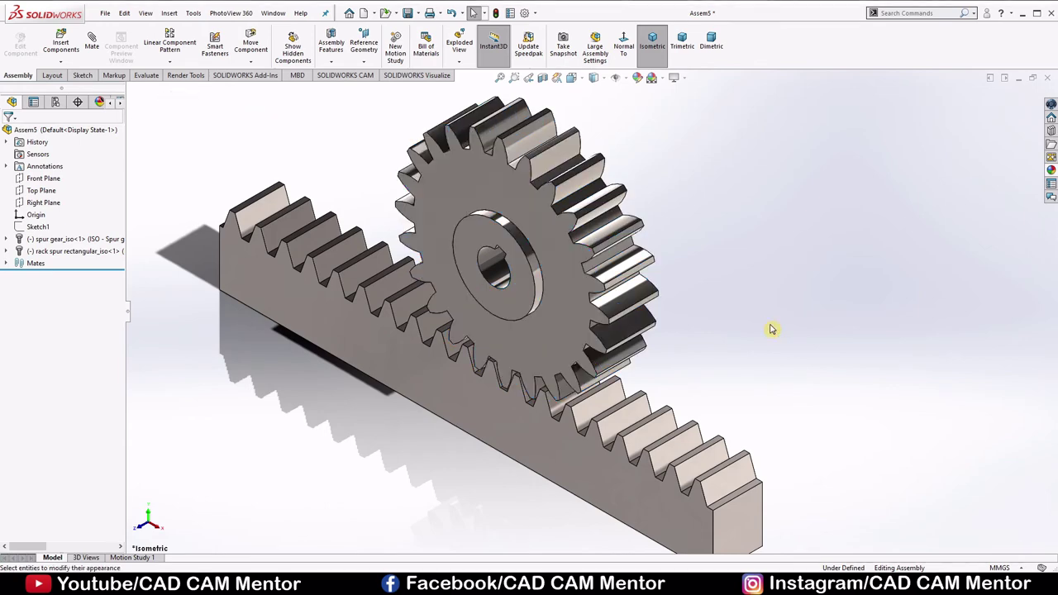
Step: Copy the spur gear's polished steel appearance and paste it onto the rack
{"action": "left_click", "coordinate": [559, 249]}
{"action": "right_click", "coordinate": [559, 250]}
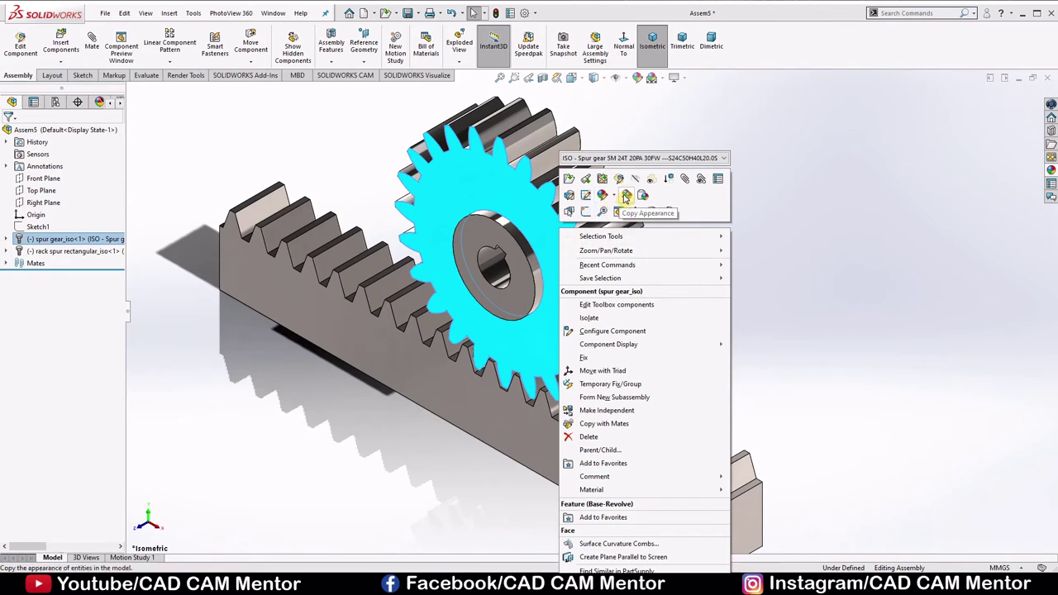
{"action": "left_click", "coordinate": [627, 196]}
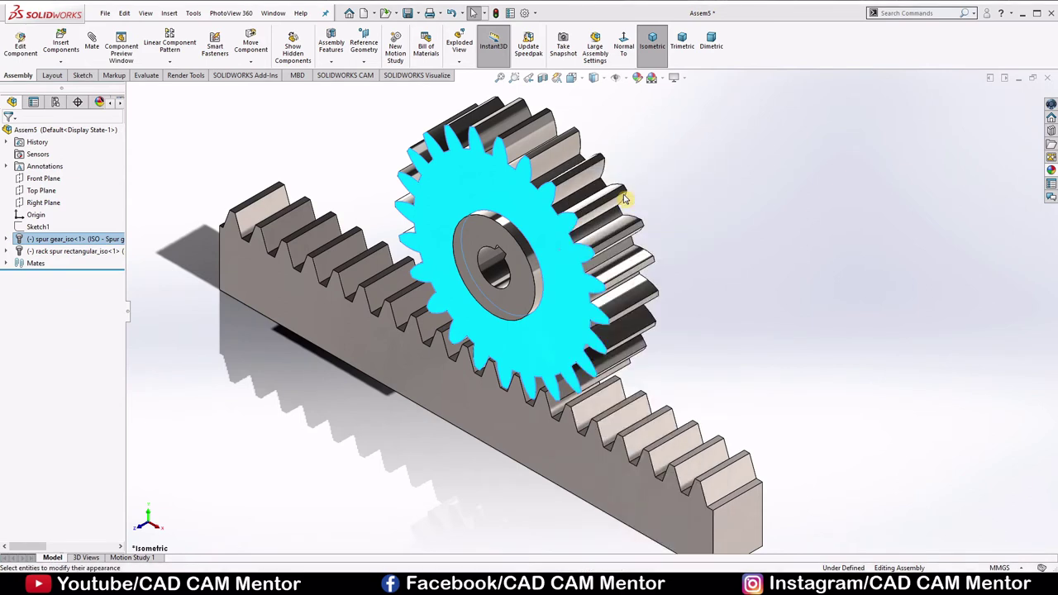
{"action": "left_click", "coordinate": [516, 422]}
{"action": "right_click", "coordinate": [517, 423]}
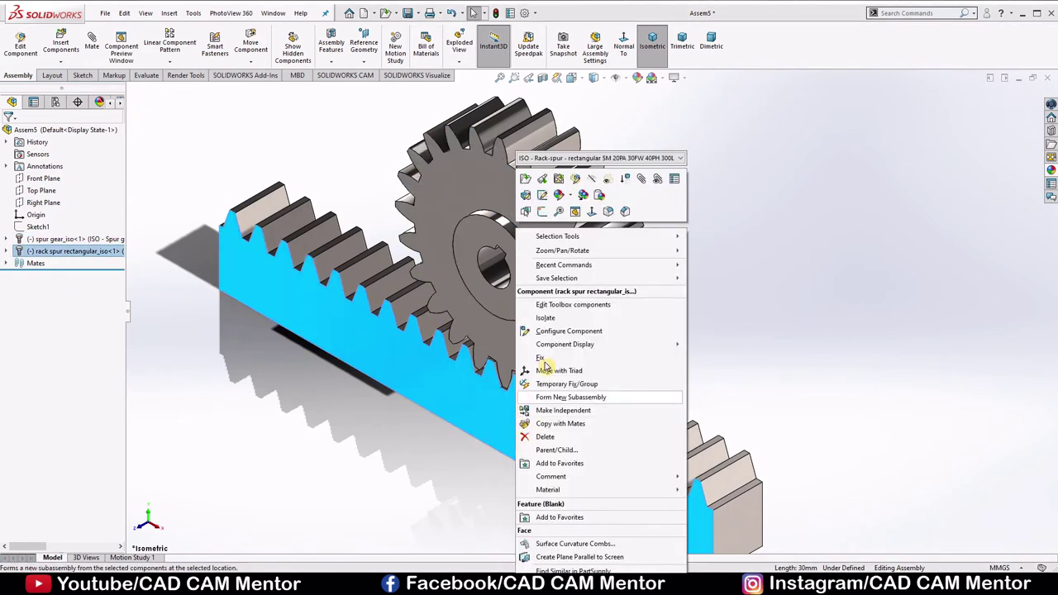
{"action": "left_click", "coordinate": [601, 199]}
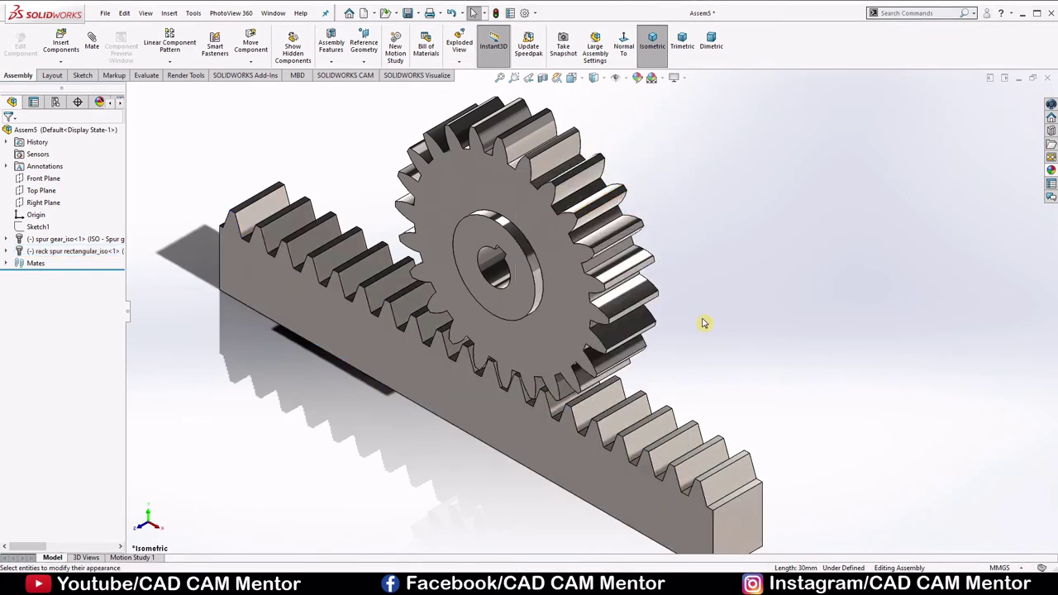
{"action": "key", "text": "f"}
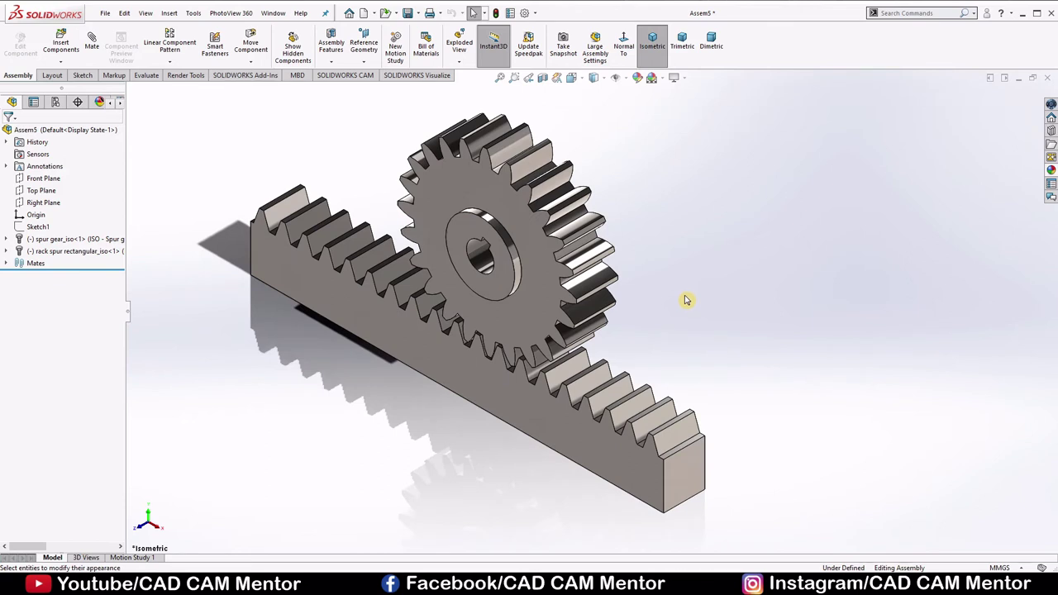
{"action": "left_click", "coordinate": [637, 78]}
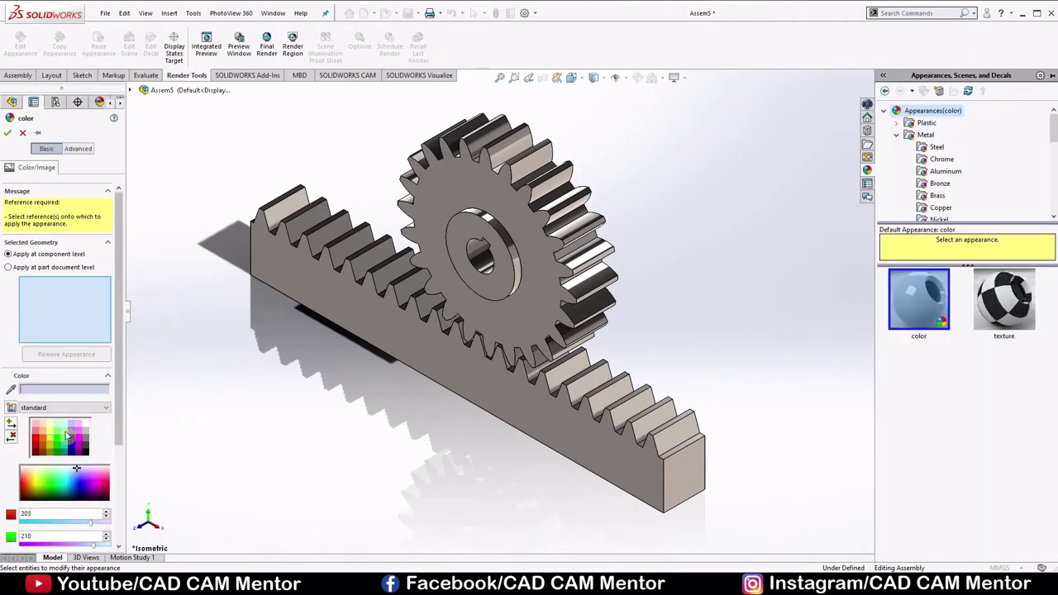
{"action": "left_click", "coordinate": [42, 444]}
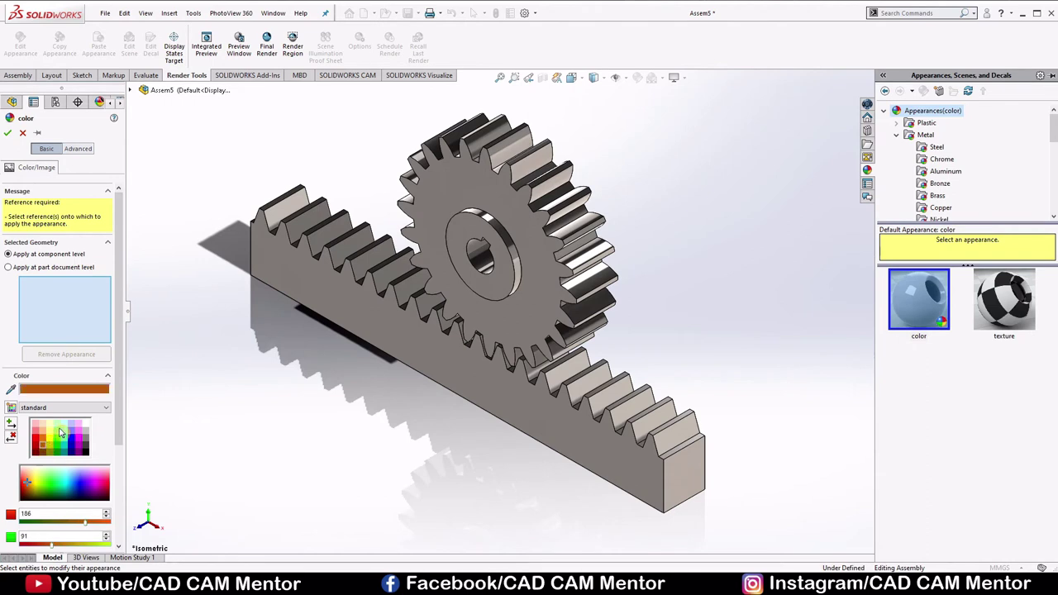
{"action": "left_click", "coordinate": [529, 235]}
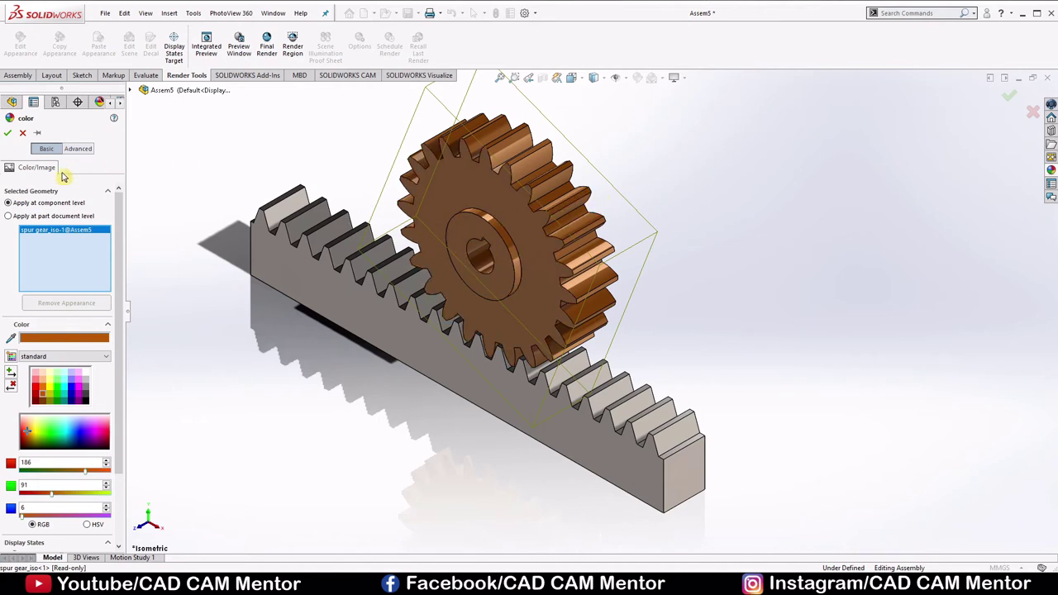
{"action": "left_click", "coordinate": [21, 133]}
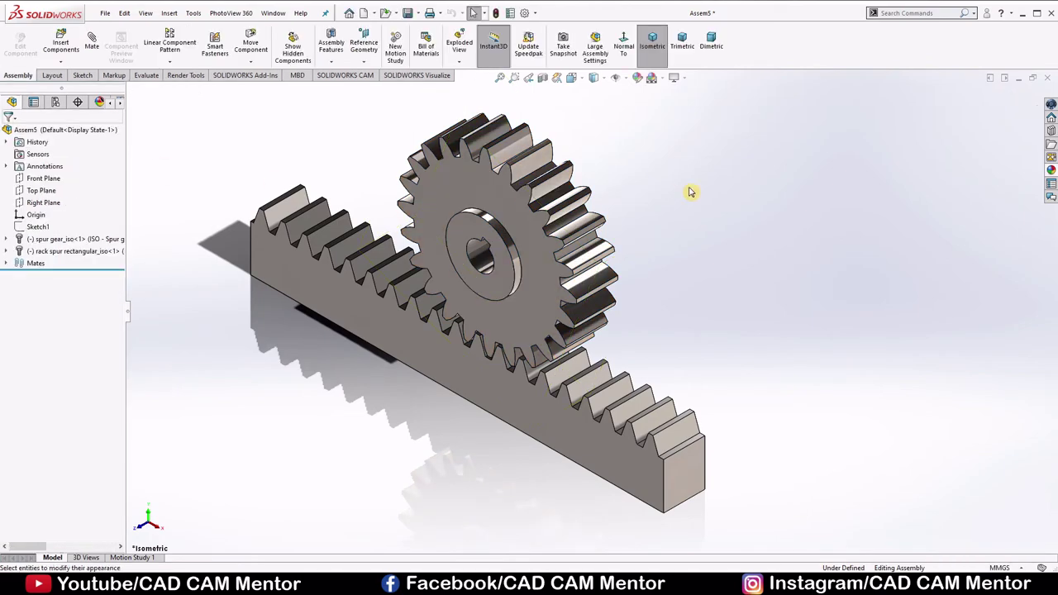
Step: Open Motion Study 1 for the isometric assembly and expand its MotionManager timeline
{"action": "middle_click_drag", "start_coordinate": [738, 280], "coordinate": [757, 265]}
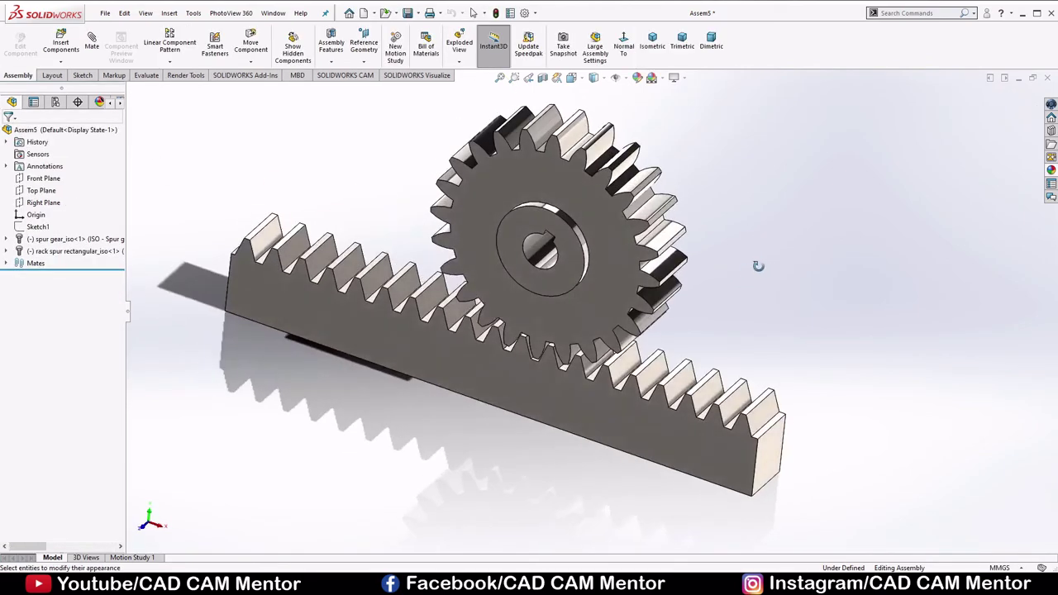
{"action": "left_click", "coordinate": [652, 42]}
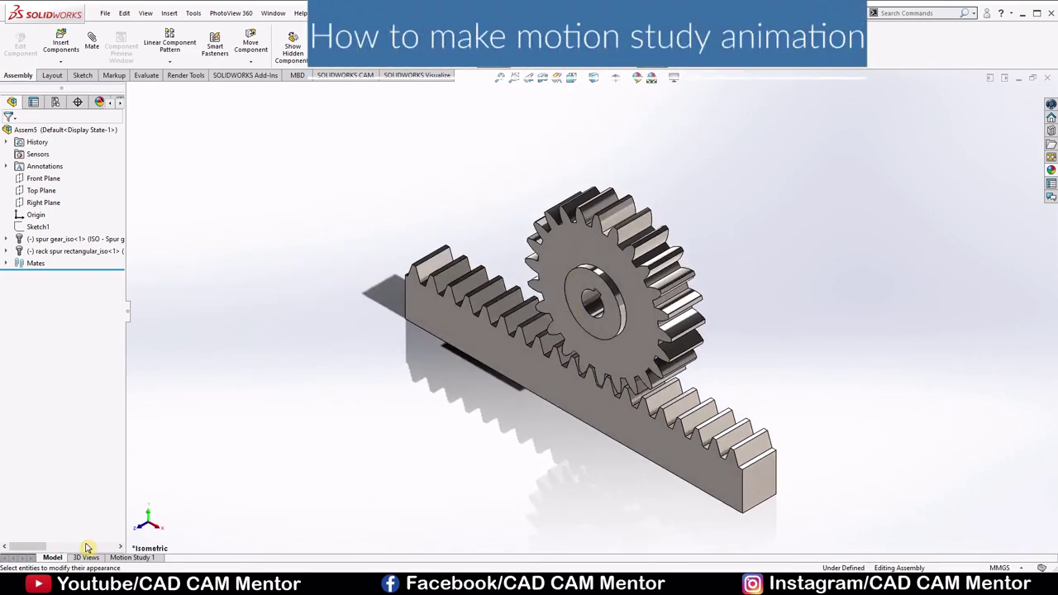
{"action": "left_click", "coordinate": [130, 557]}
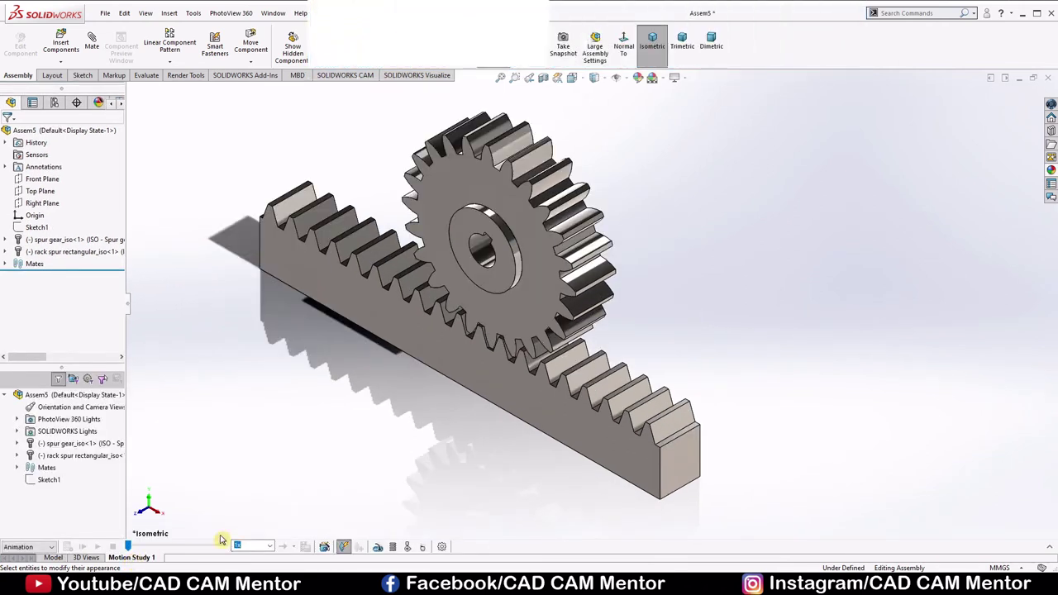
{"action": "right_click", "coordinate": [784, 36]}
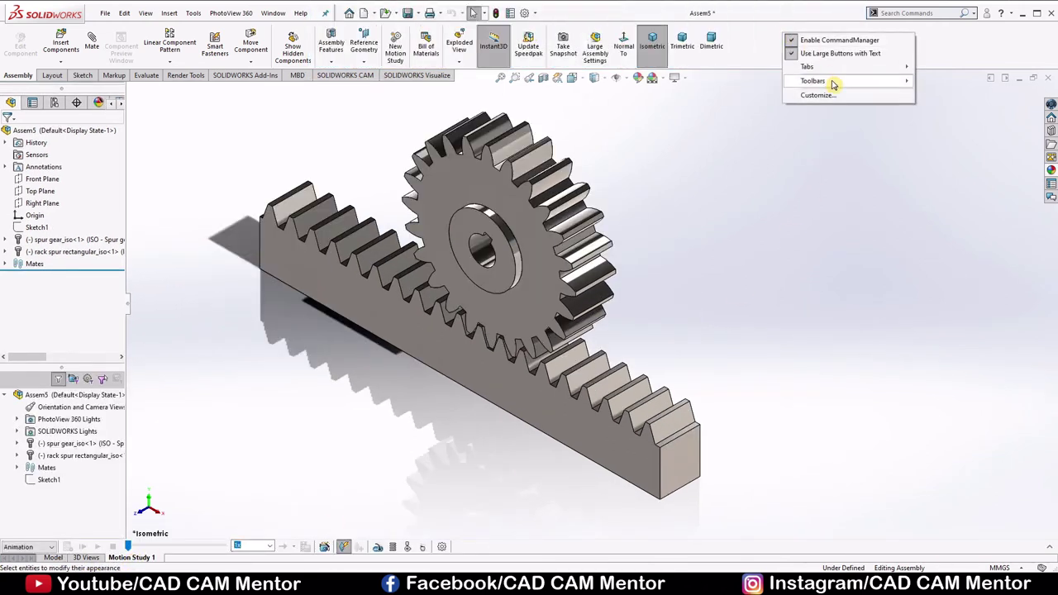
{"action": "mouse_move", "coordinate": [832, 81]}
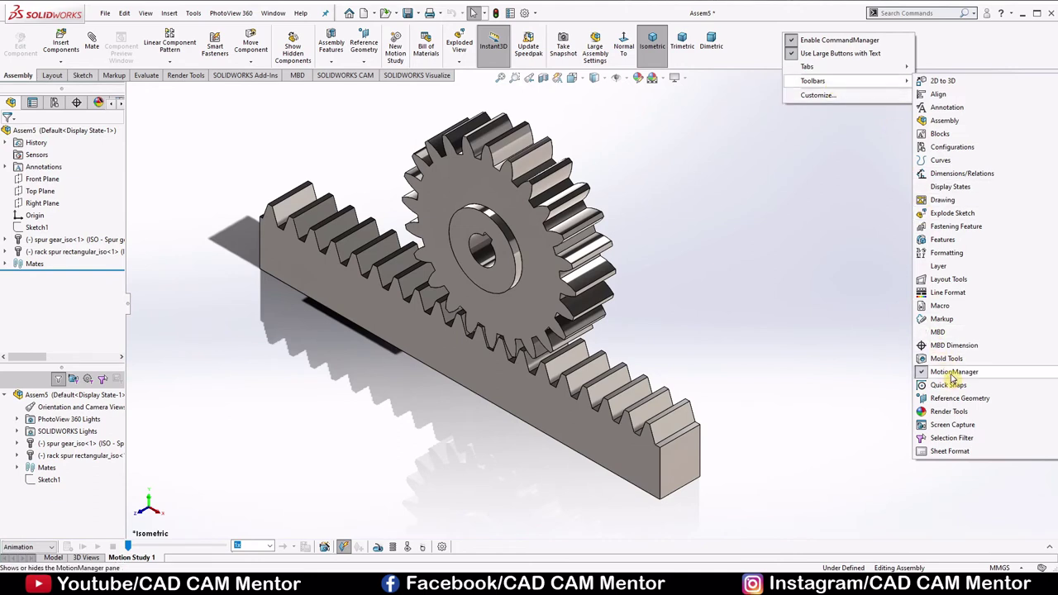
{"action": "left_click", "coordinate": [888, 393]}
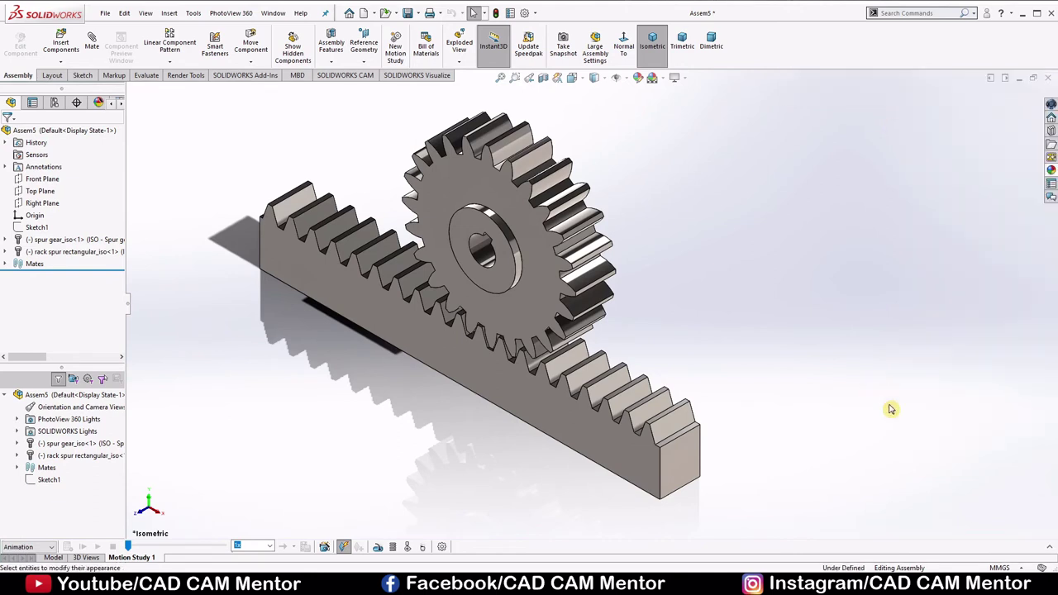
{"action": "left_click", "coordinate": [1048, 551]}
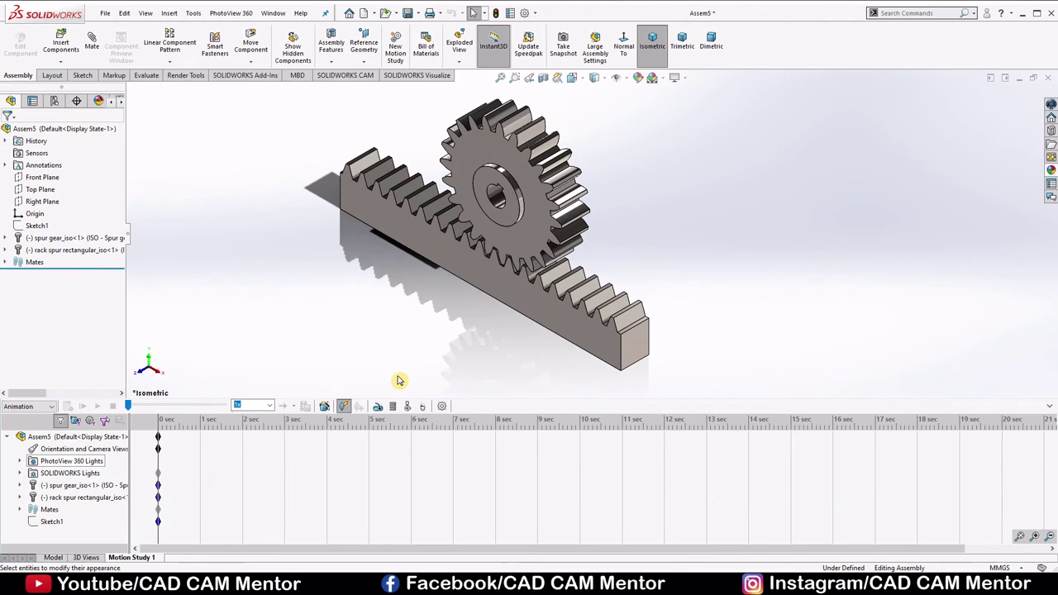
Step: Load the SOLIDWORKS Motion add-in and set the study type to Motion Analysis at 30 frames per second
{"action": "left_click", "coordinate": [52, 407]}
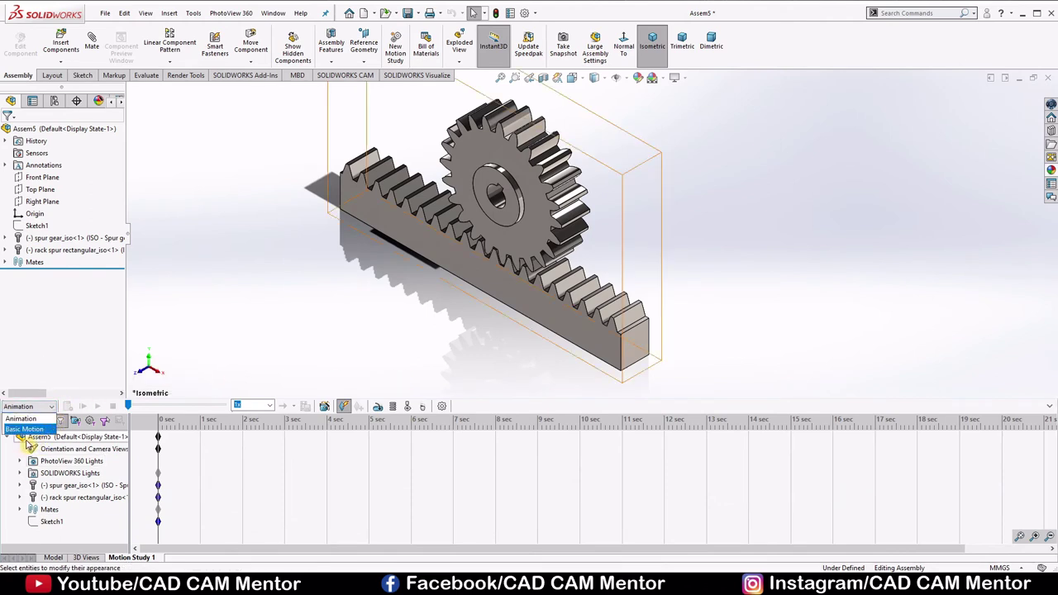
{"action": "left_click", "coordinate": [240, 76]}
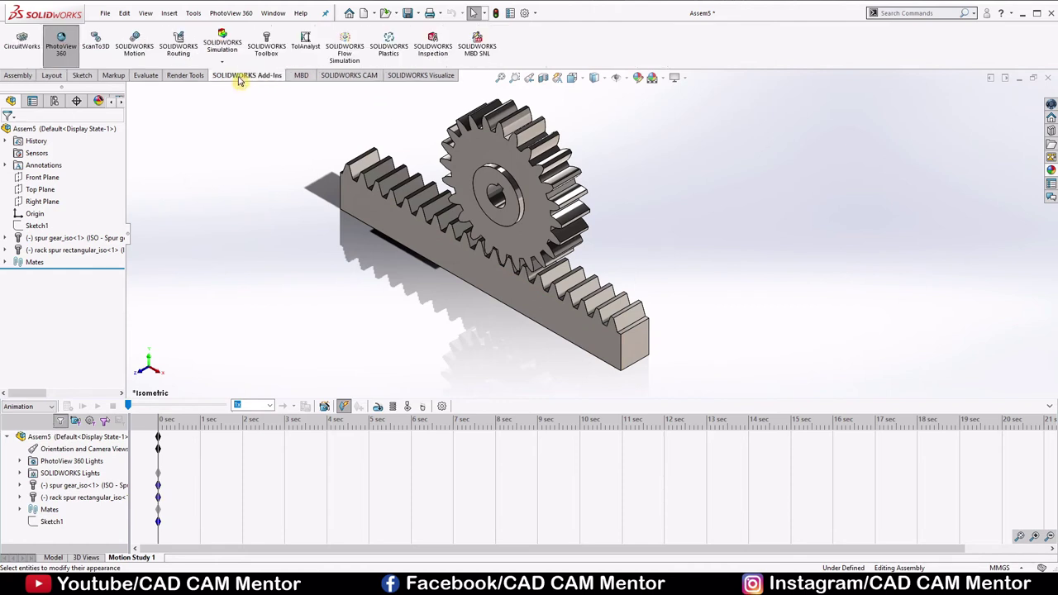
{"action": "left_click", "coordinate": [134, 43]}
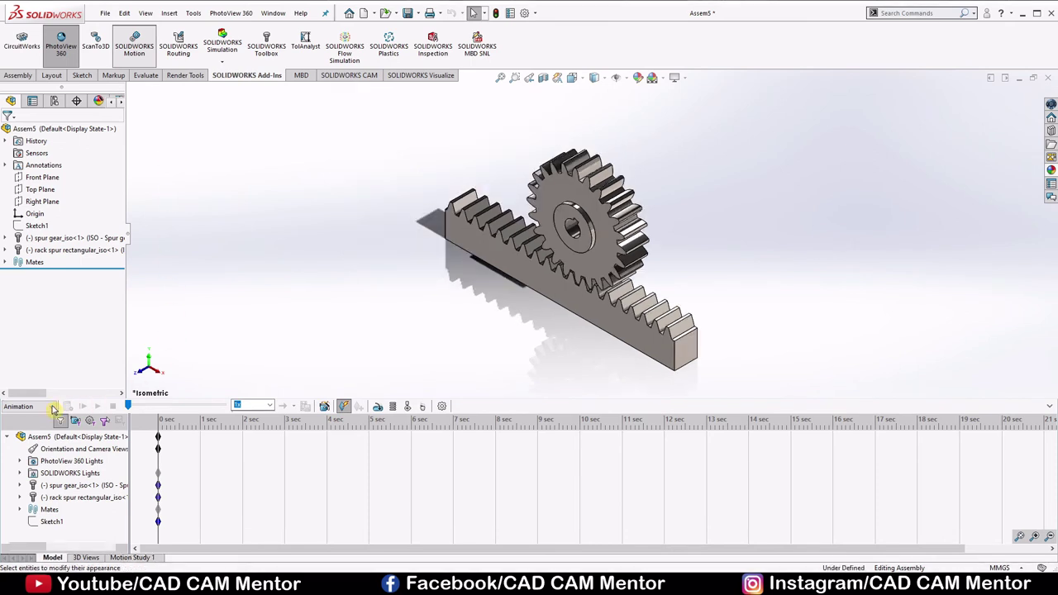
{"action": "left_click", "coordinate": [54, 407]}
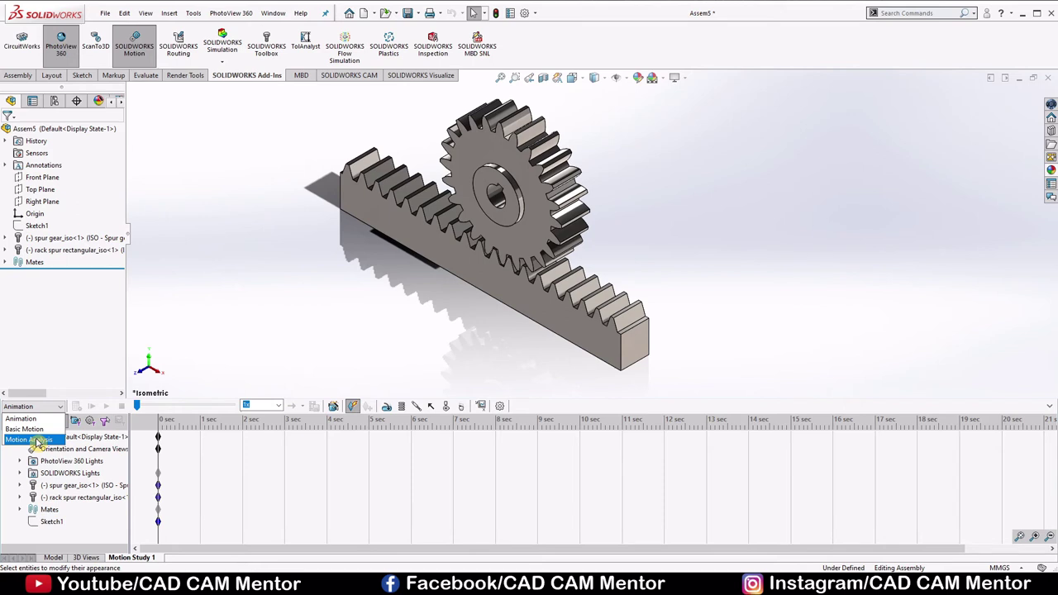
{"action": "left_click", "coordinate": [37, 440]}
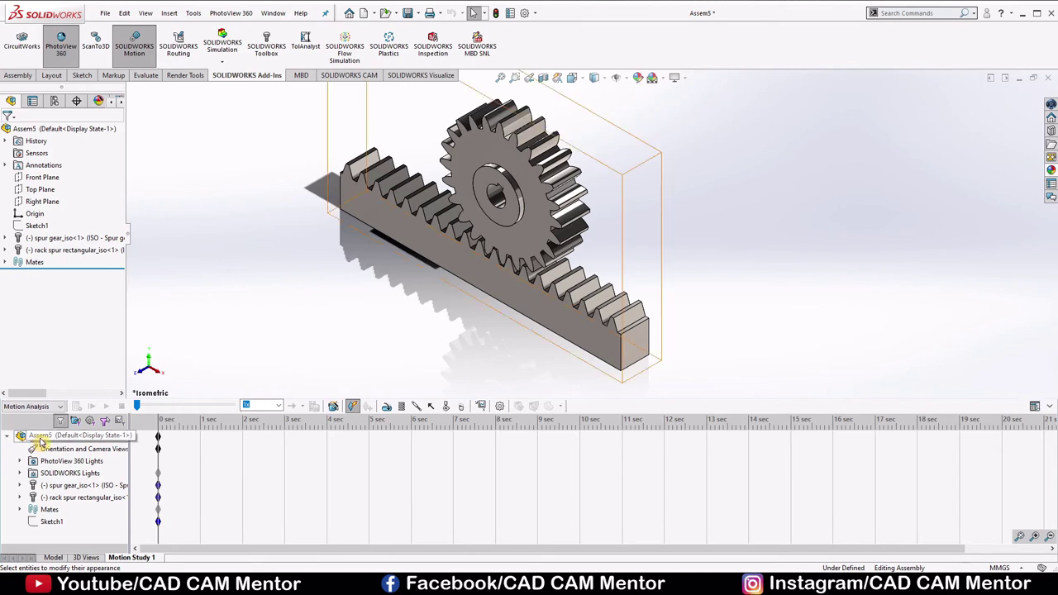
{"action": "left_click", "coordinate": [501, 407]}
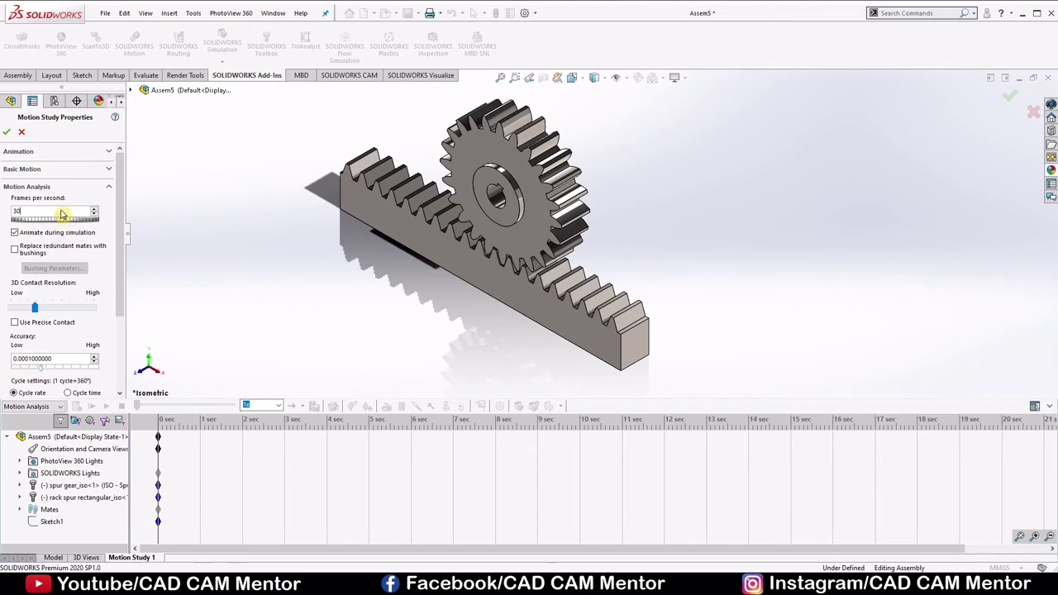
{"action": "left_click", "coordinate": [7, 131]}
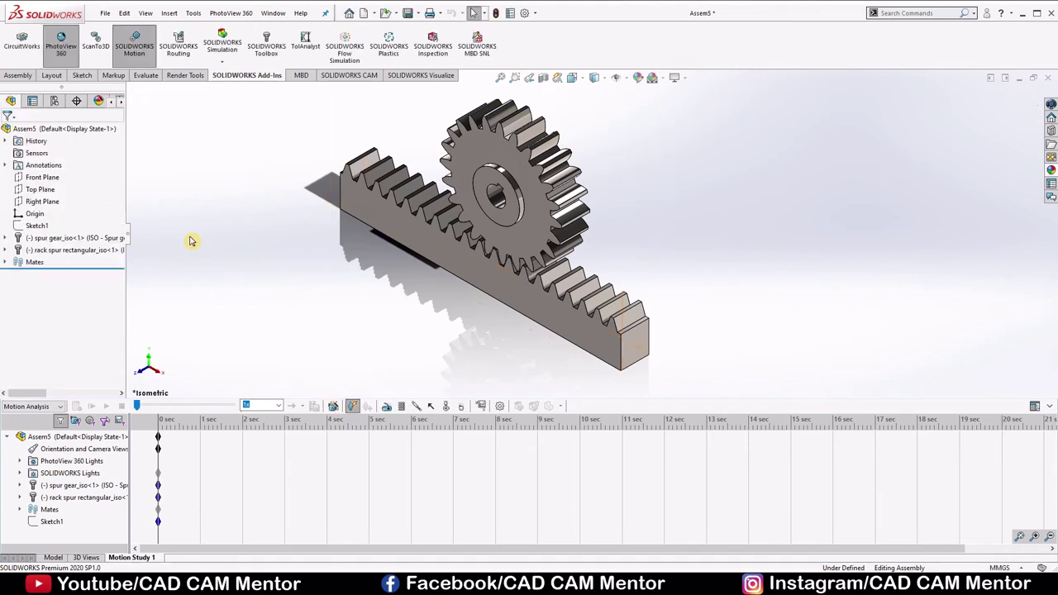
Step: Add a solid body contact between the spur gear and the rack, and extend the study duration to 20 seconds
{"action": "left_click", "coordinate": [446, 407]}
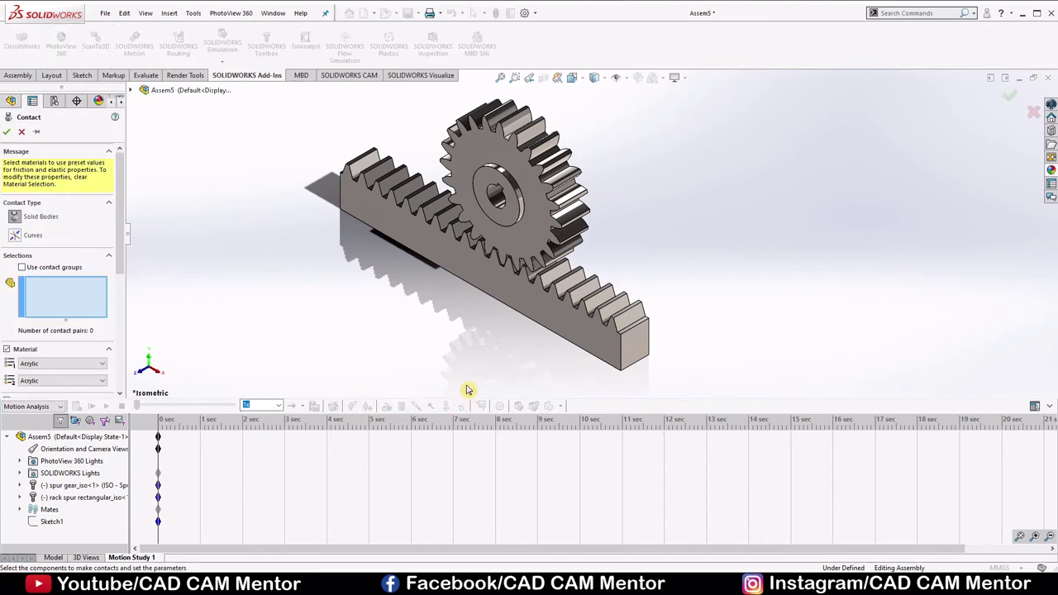
{"action": "left_click", "coordinate": [519, 241]}
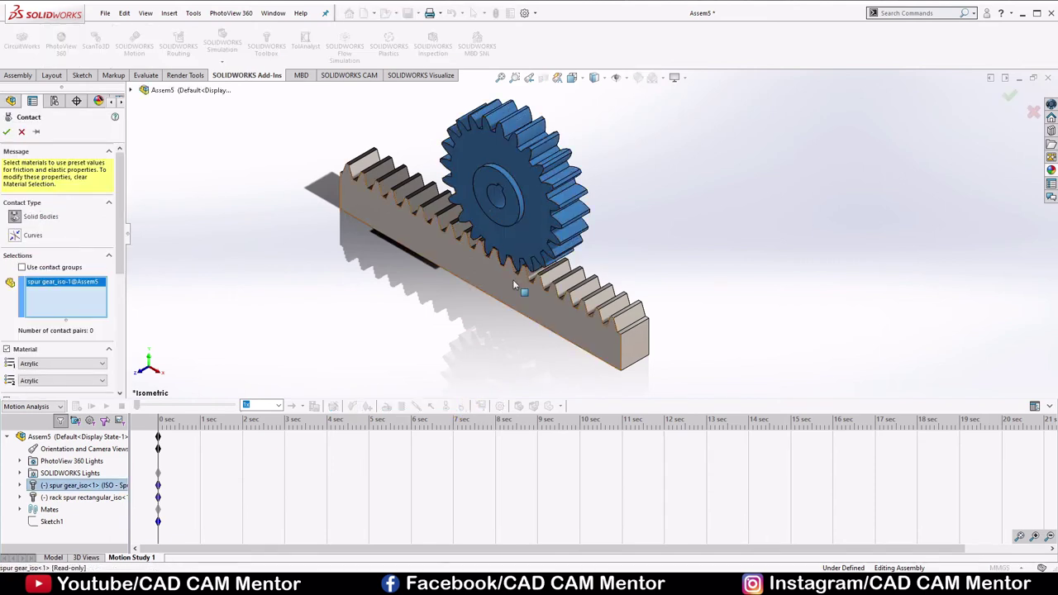
{"action": "left_click", "coordinate": [512, 279]}
{"action": "left_click", "coordinate": [7, 132]}
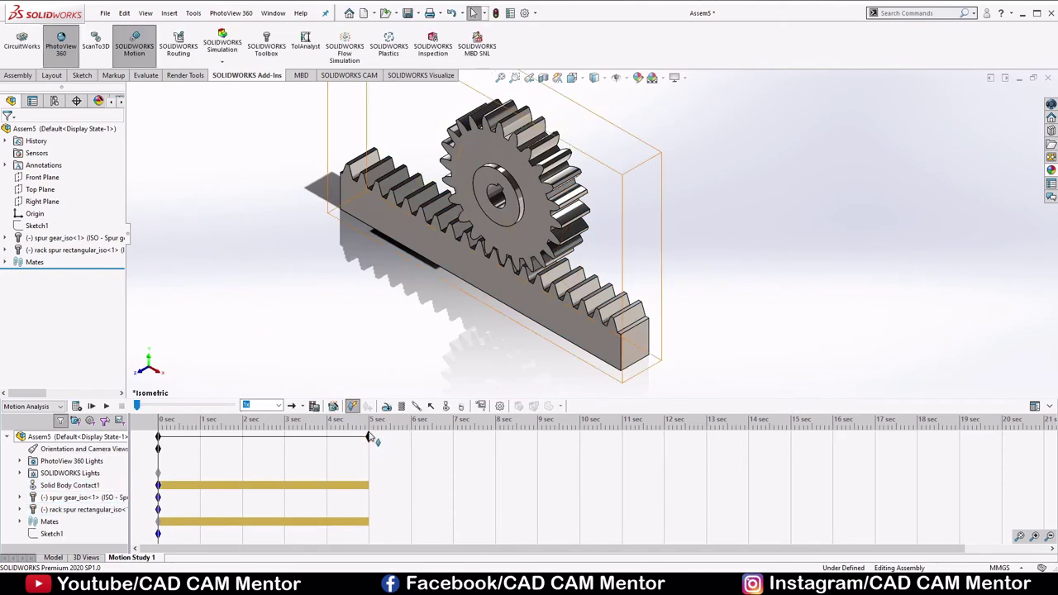
{"action": "left_click_drag", "start_coordinate": [369, 438], "coordinate": [494, 465]}
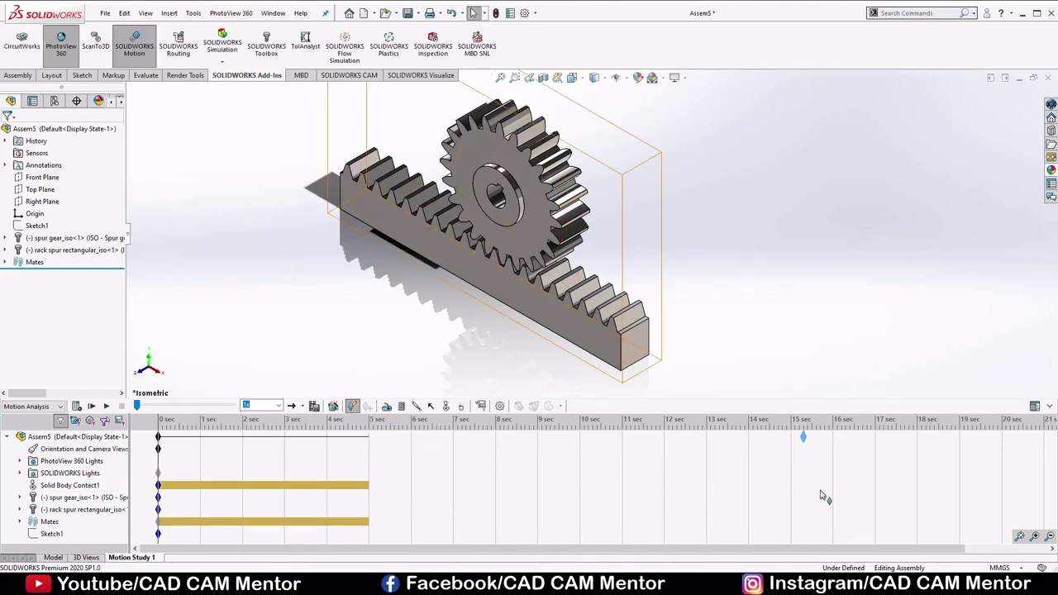
{"action": "left_click_drag", "start_coordinate": [1004, 513], "coordinate": [1002, 509]}
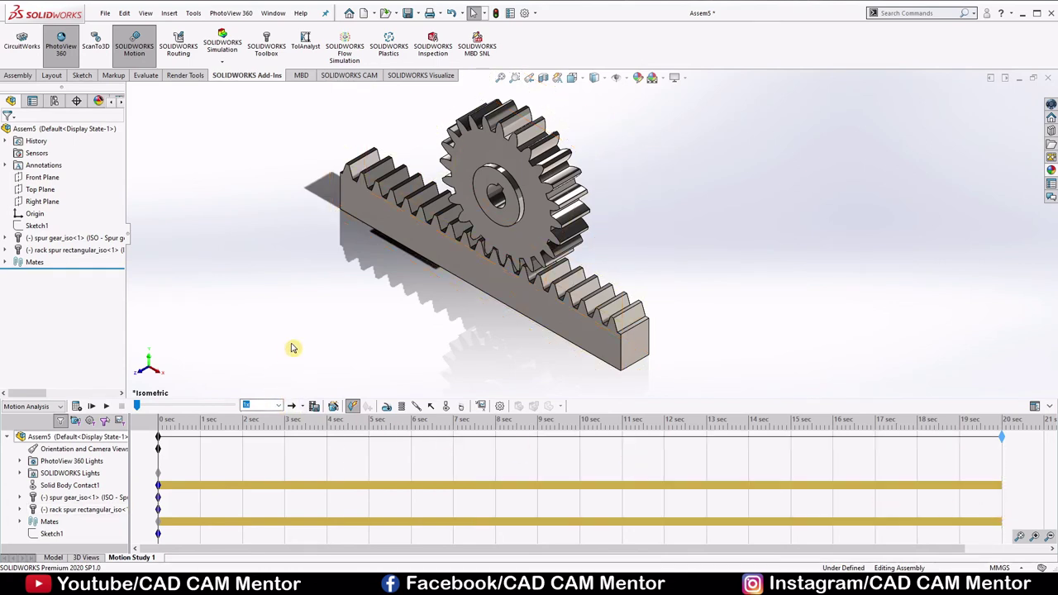
Step: Add a rotary motor to the spur gear's bore face with reversed direction and a constant speed of 1 RPM, and calculate the motion study
{"action": "left_click", "coordinate": [388, 407]}
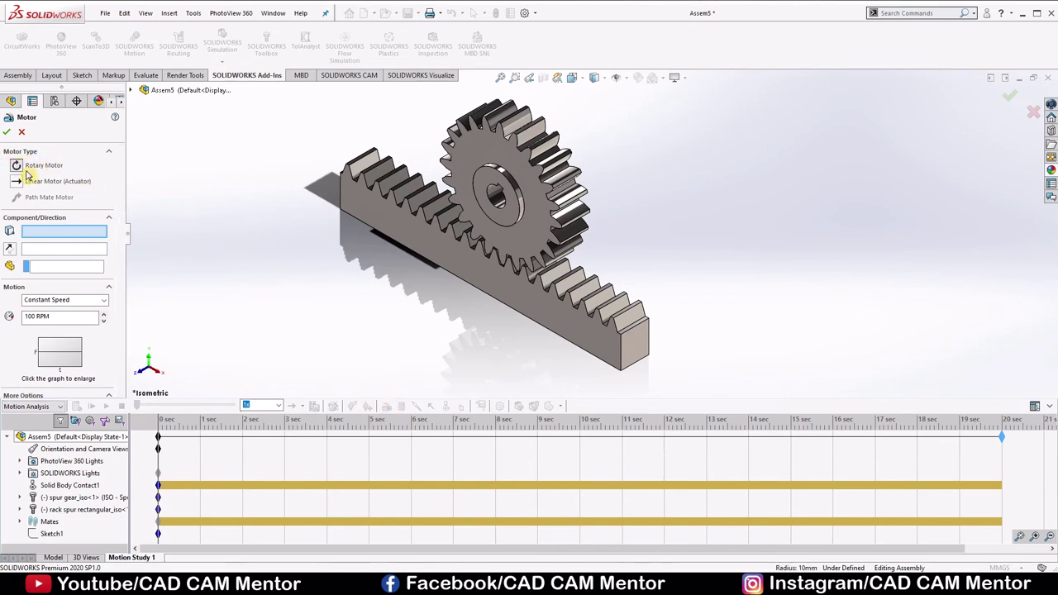
{"action": "left_click", "coordinate": [497, 196]}
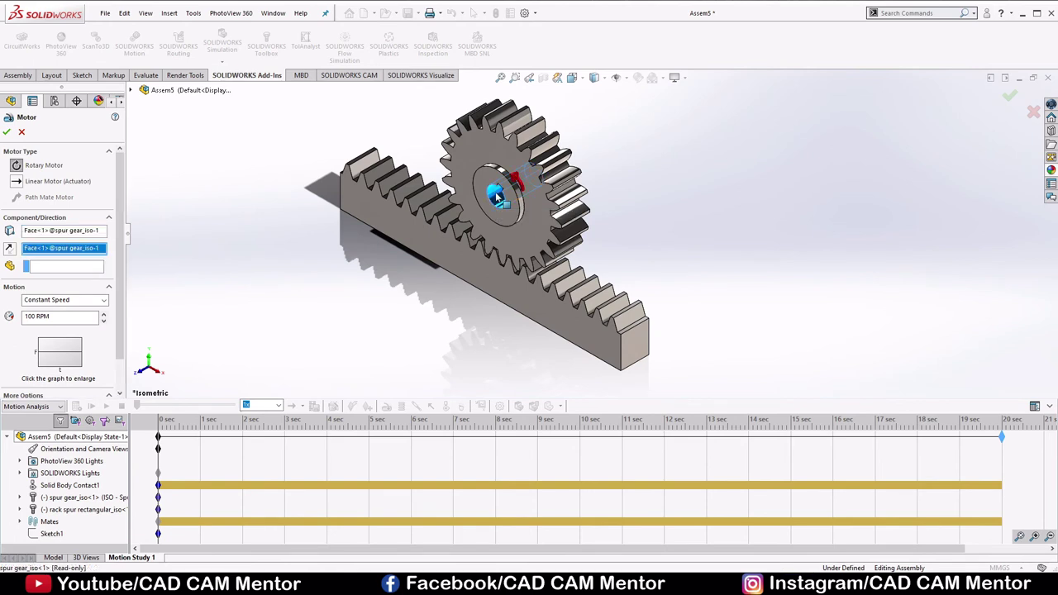
{"action": "left_click", "coordinate": [10, 250]}
{"action": "left_click_drag", "start_coordinate": [38, 316], "coordinate": [3, 316]}
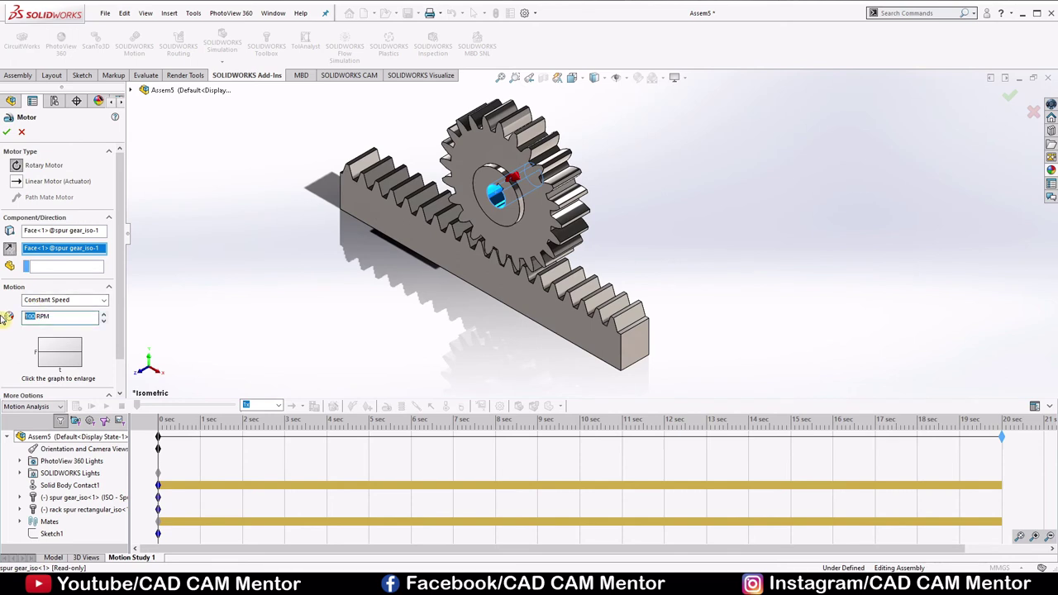
{"action": "type", "text": "1"}
{"action": "left_click", "coordinate": [7, 133]}
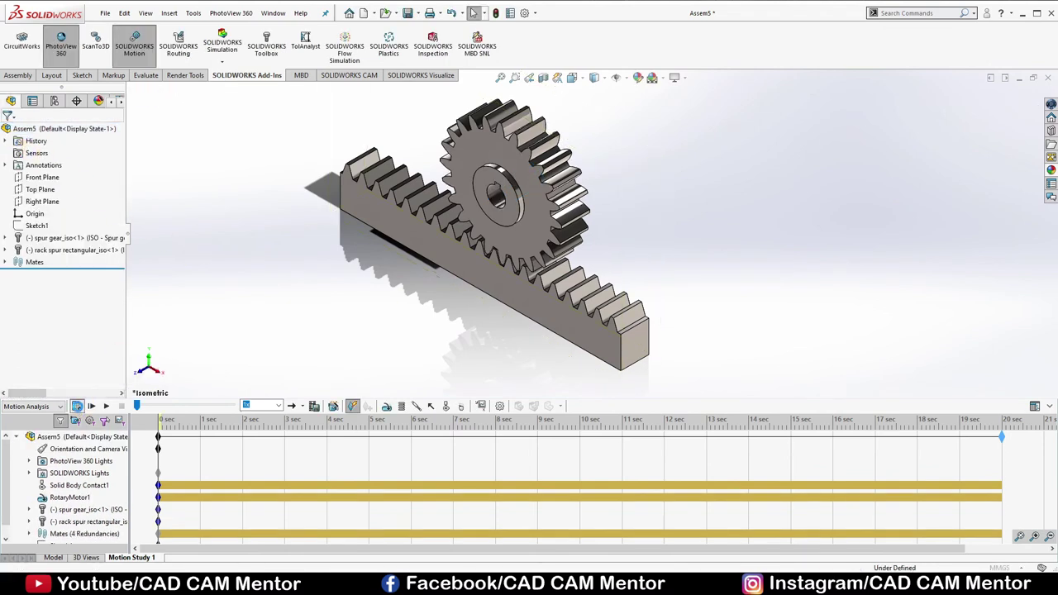
{"action": "left_click", "coordinate": [76, 406]}
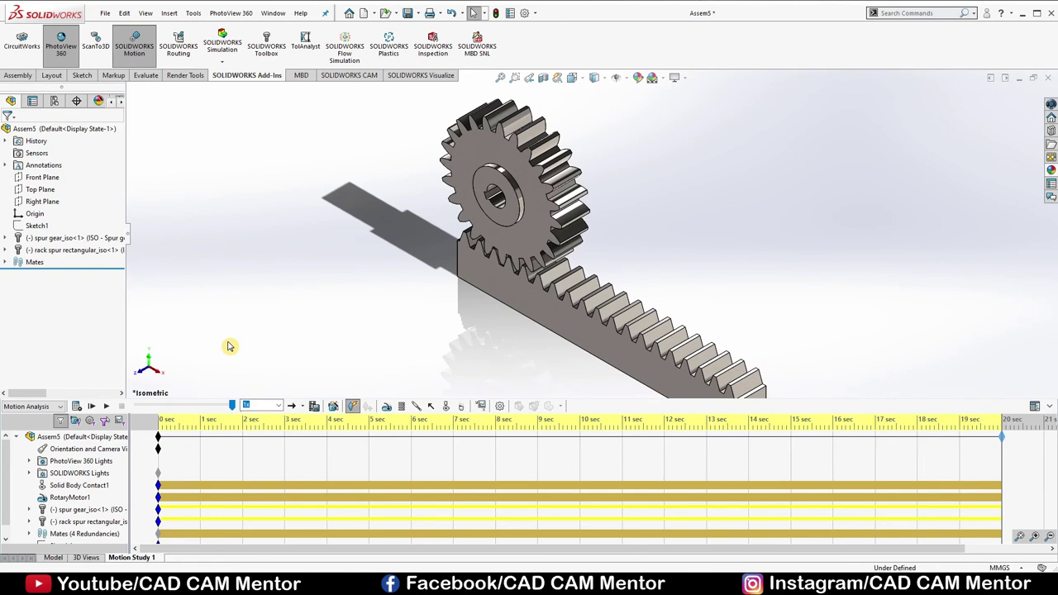
Step: Save the entire animation as the MP4 video Assem5.mp4 with a 16:9 aspect ratio at 30 frames per second
{"action": "left_click", "coordinate": [314, 407]}
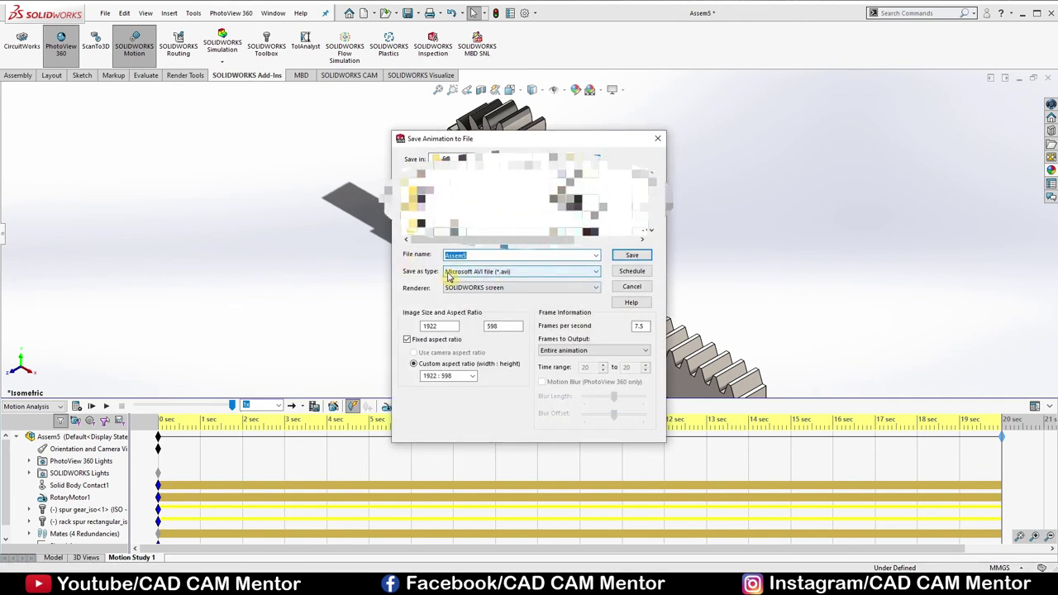
{"action": "left_click", "coordinate": [552, 271]}
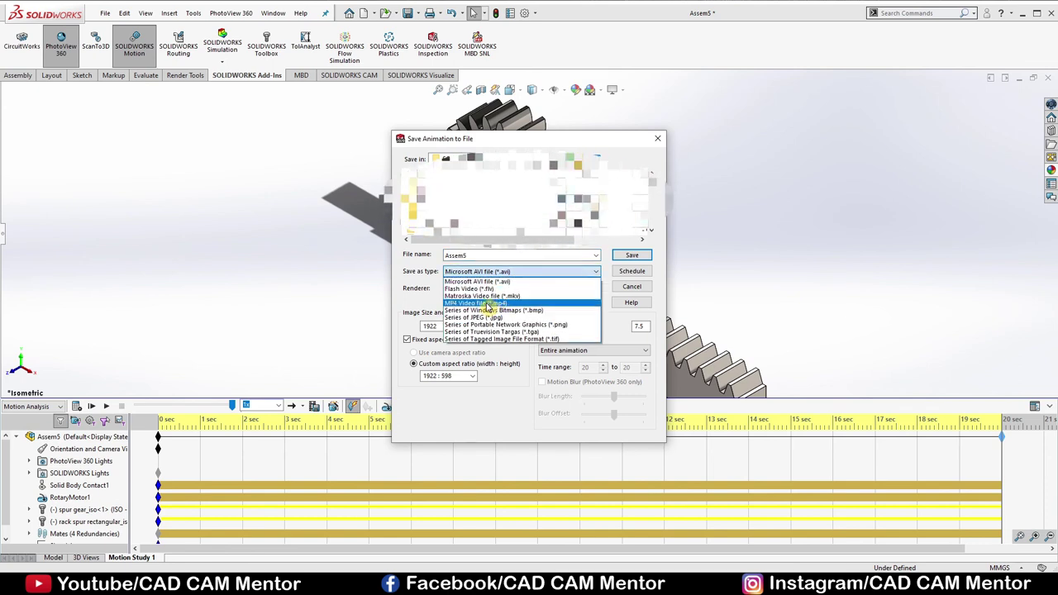
{"action": "left_click", "coordinate": [487, 304]}
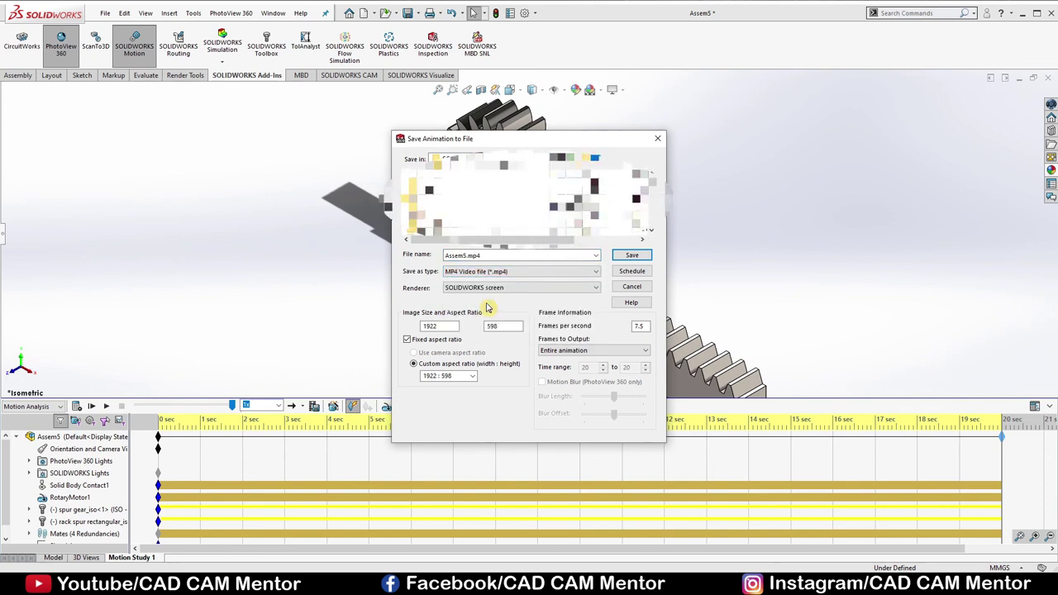
{"action": "left_click", "coordinate": [472, 376]}
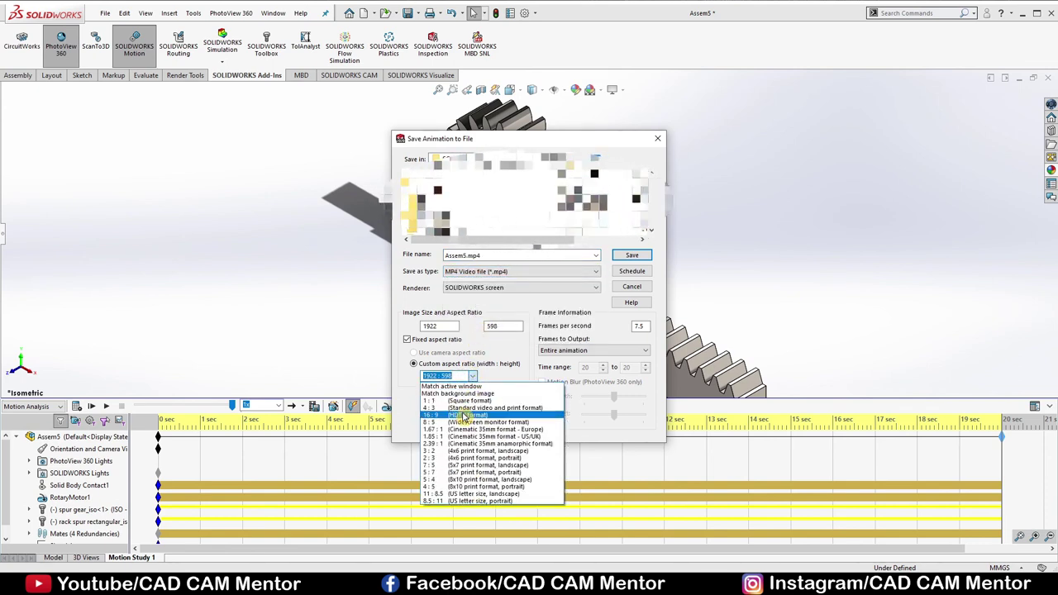
{"action": "left_click", "coordinate": [464, 415]}
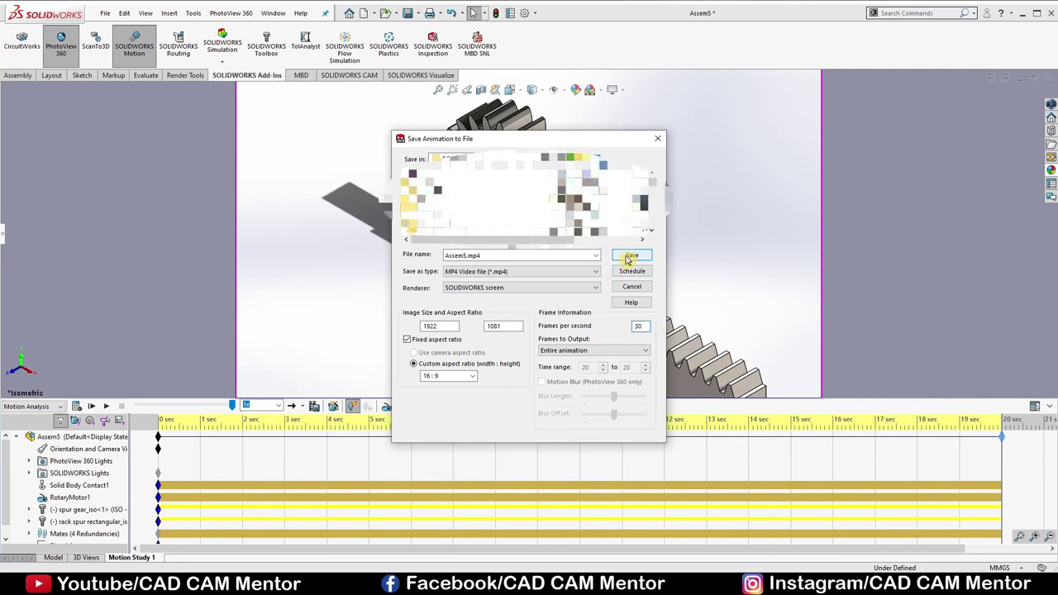
{"action": "left_click", "coordinate": [630, 256]}
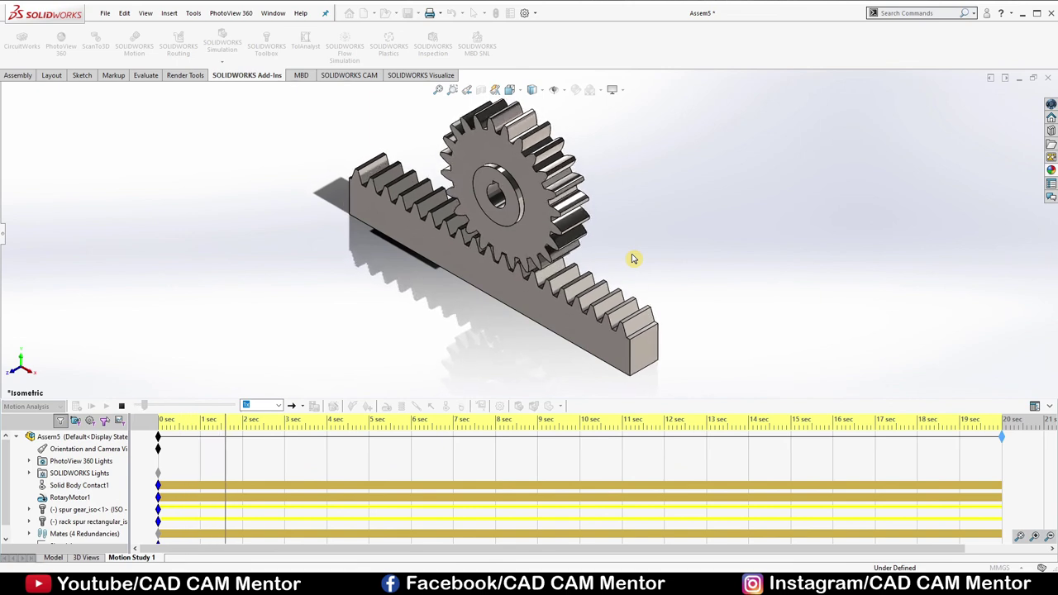